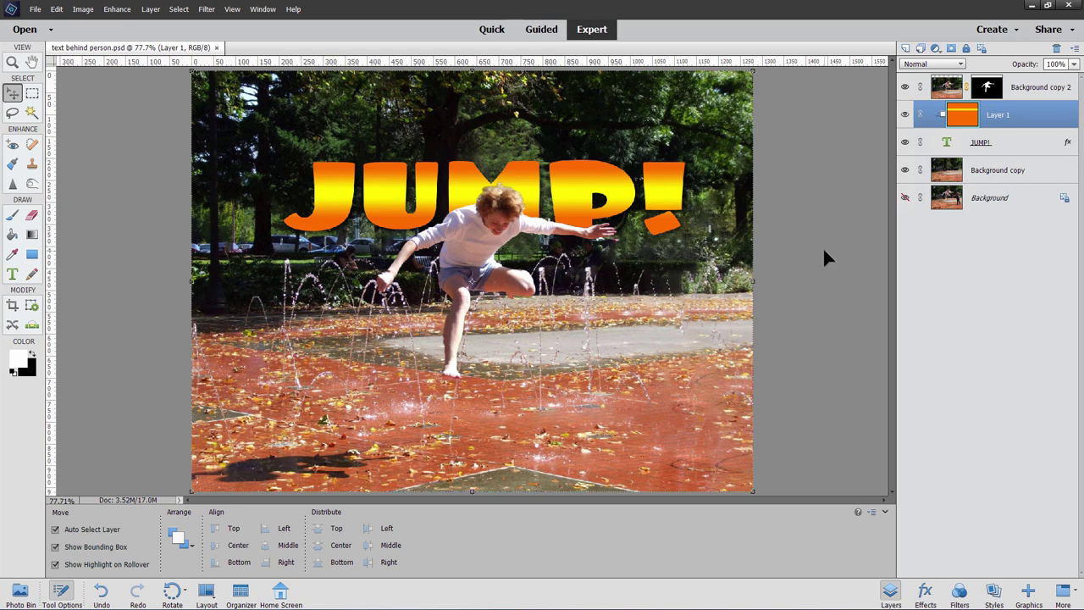
Hide the four upper layers and show the Background layer to examine the original photo.
{"action": "left_click", "coordinate": [905, 86]}
{"action": "left_click", "coordinate": [904, 115]}
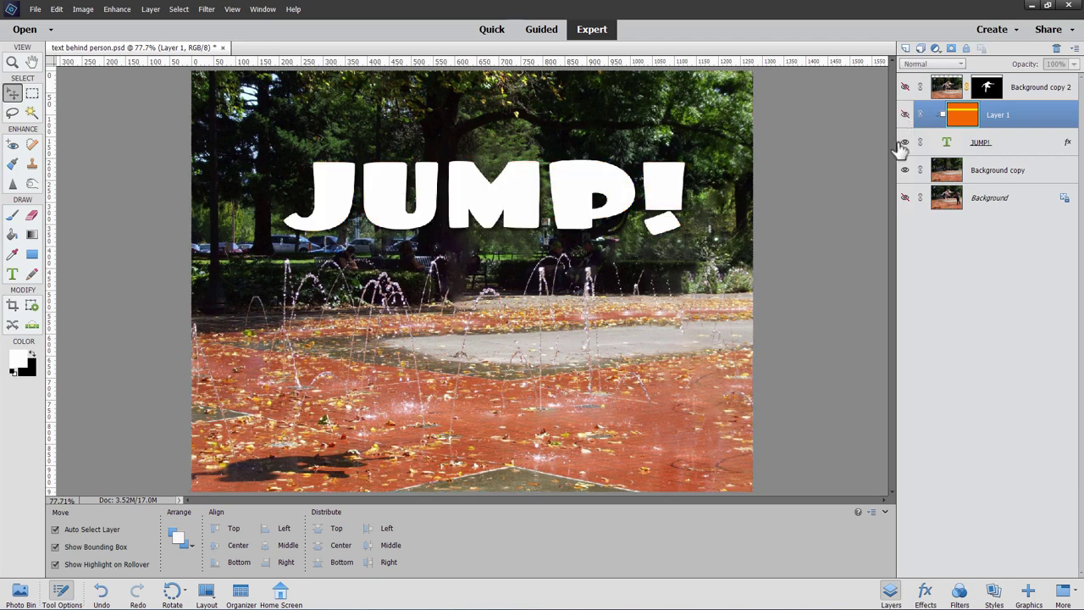
{"action": "left_click", "coordinate": [904, 141]}
{"action": "left_click", "coordinate": [905, 169]}
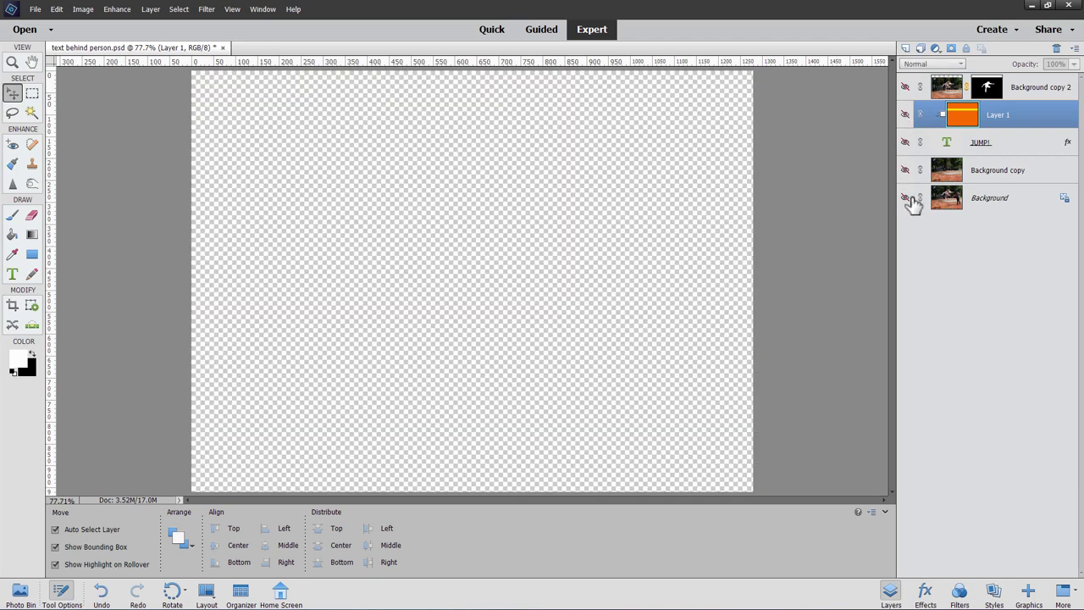
{"action": "left_click", "coordinate": [904, 198]}
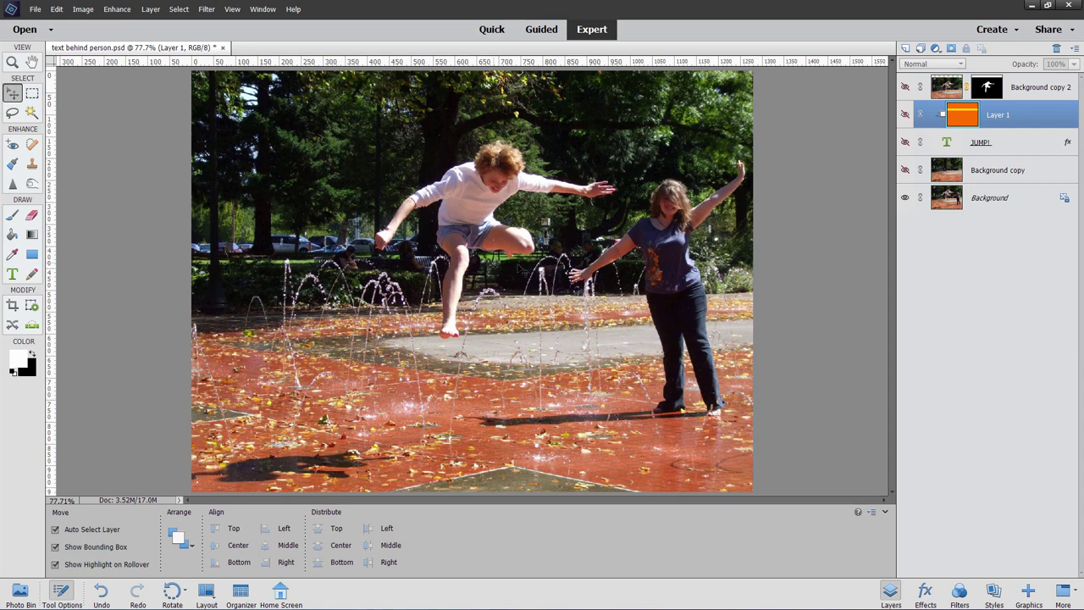
Close "text behind person.psd" without saving changes and reset the foreground and background colors to their defaults.
{"action": "left_click", "coordinate": [223, 47]}
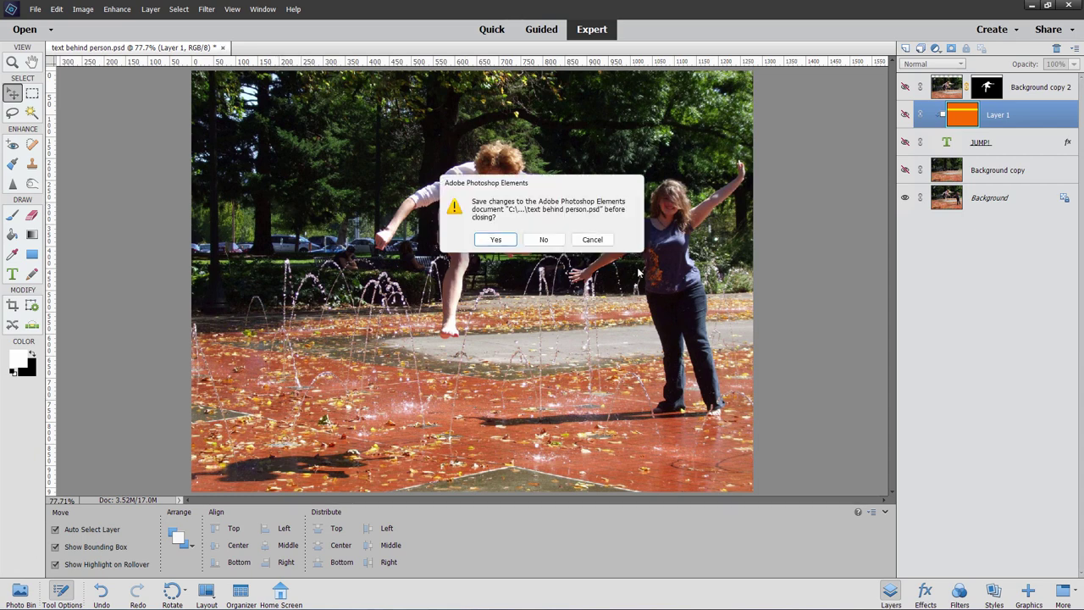
{"action": "left_click", "coordinate": [546, 240]}
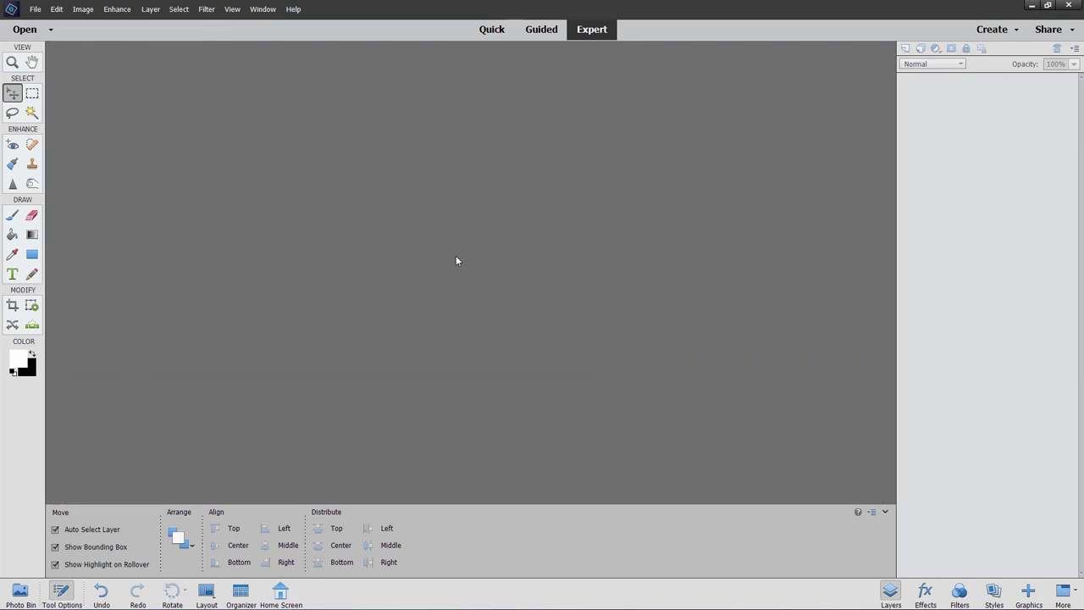
{"action": "left_click", "coordinate": [13, 371]}
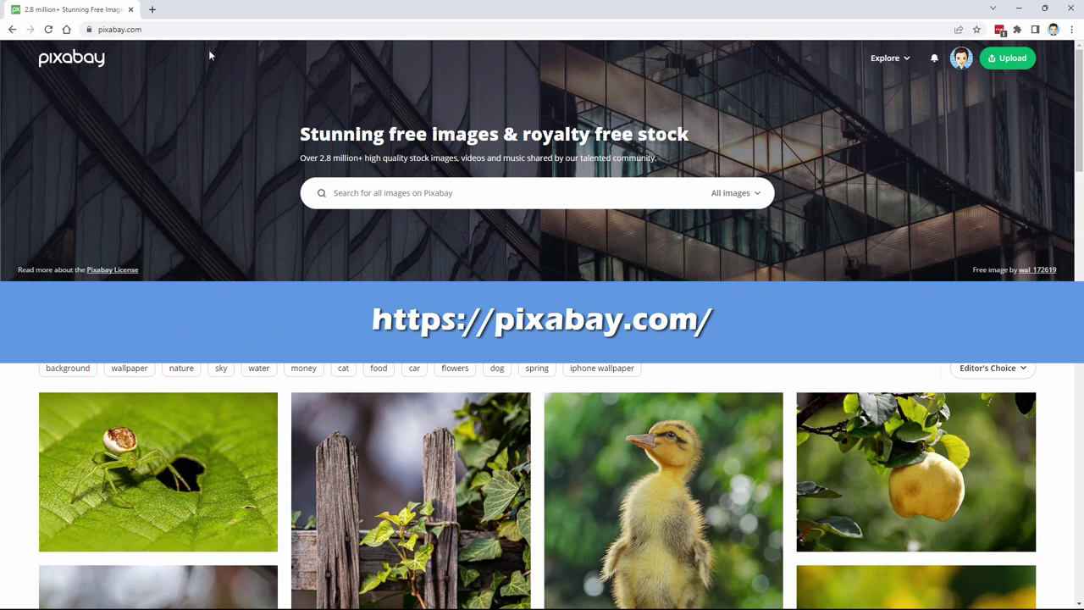
Switch to the browser and search pixabay.com for "fountain jumping", limiting the search to Photos.
{"action": "left_click", "coordinate": [199, 29]}
{"action": "left_click", "coordinate": [466, 193]}
{"action": "type", "text": "fountain jumping"}
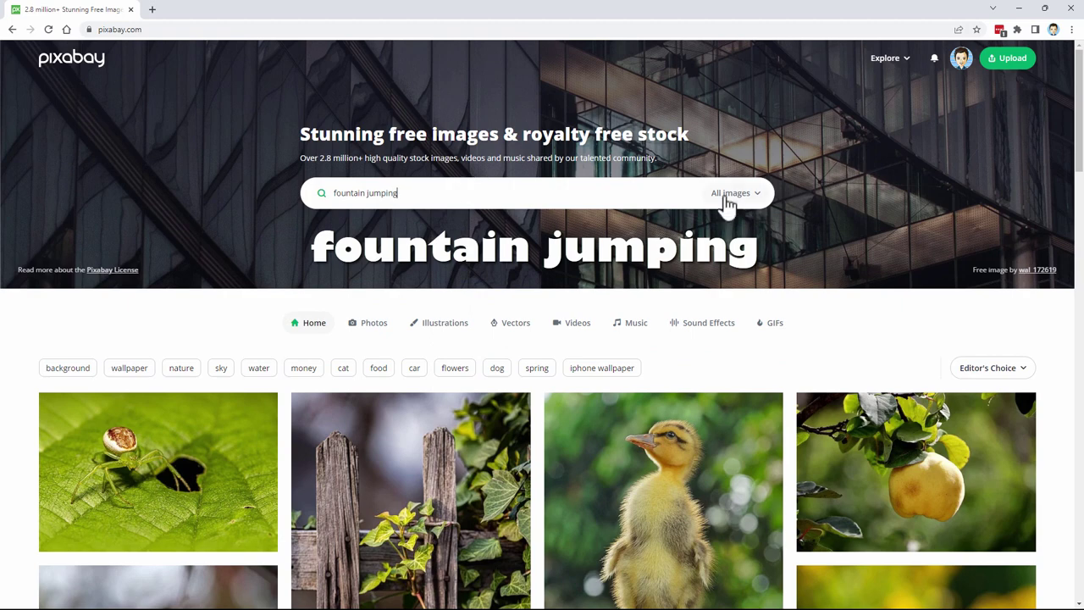
{"action": "left_click", "coordinate": [729, 196]}
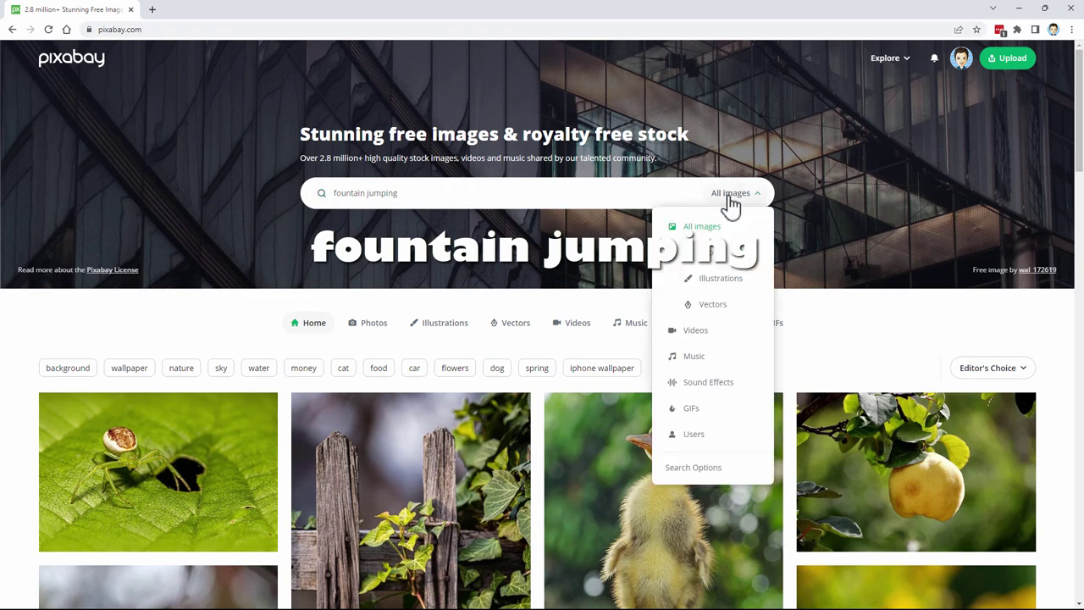
{"action": "left_click", "coordinate": [711, 254]}
{"action": "key", "text": "Return"}
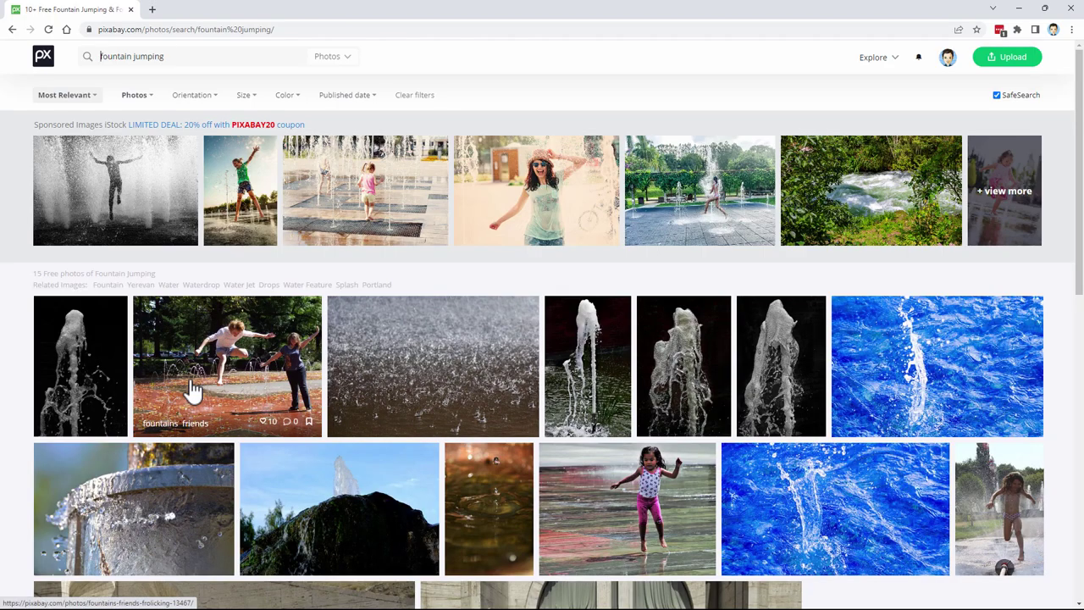
Download the photo of two friends at the fountains as a 1280×960 JPG, saving it as fountains-13467.jpg in the Projects folder.
{"action": "left_click", "coordinate": [237, 377]}
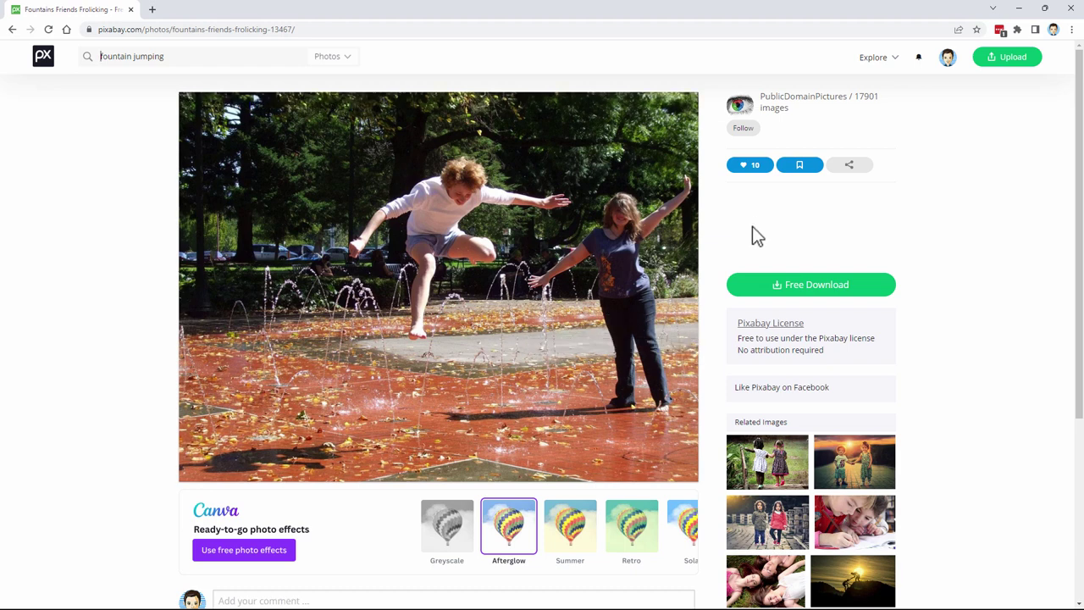
{"action": "left_click", "coordinate": [822, 288]}
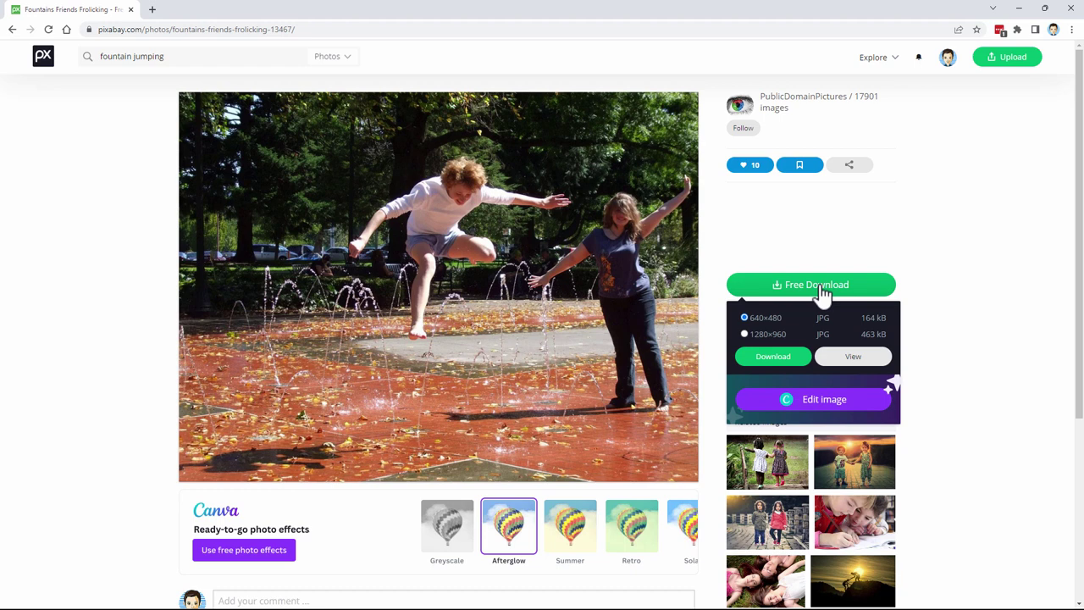
{"action": "left_click", "coordinate": [746, 334]}
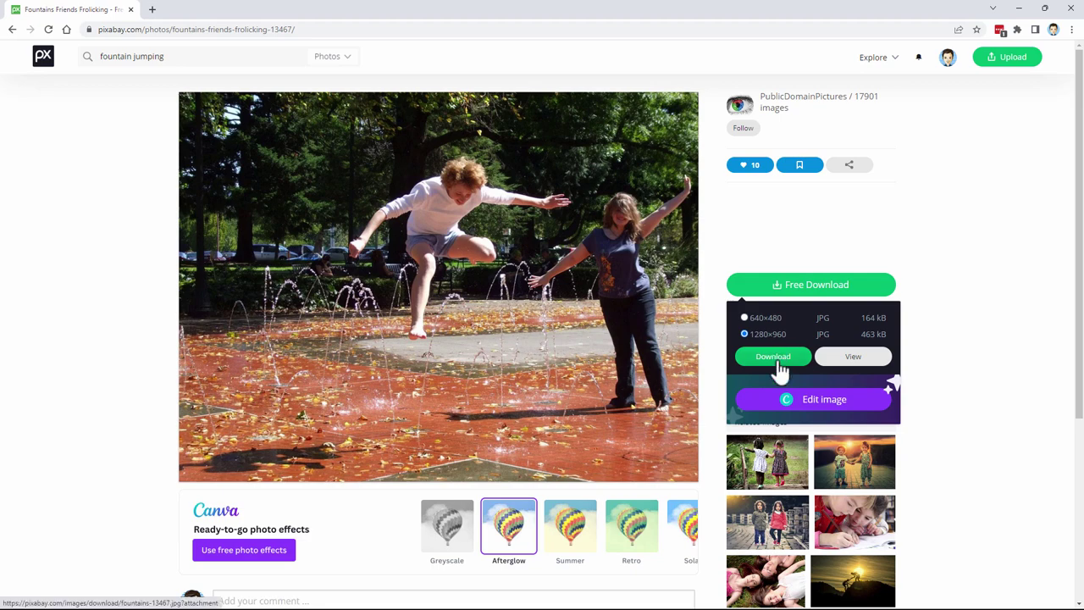
{"action": "left_click", "coordinate": [780, 366]}
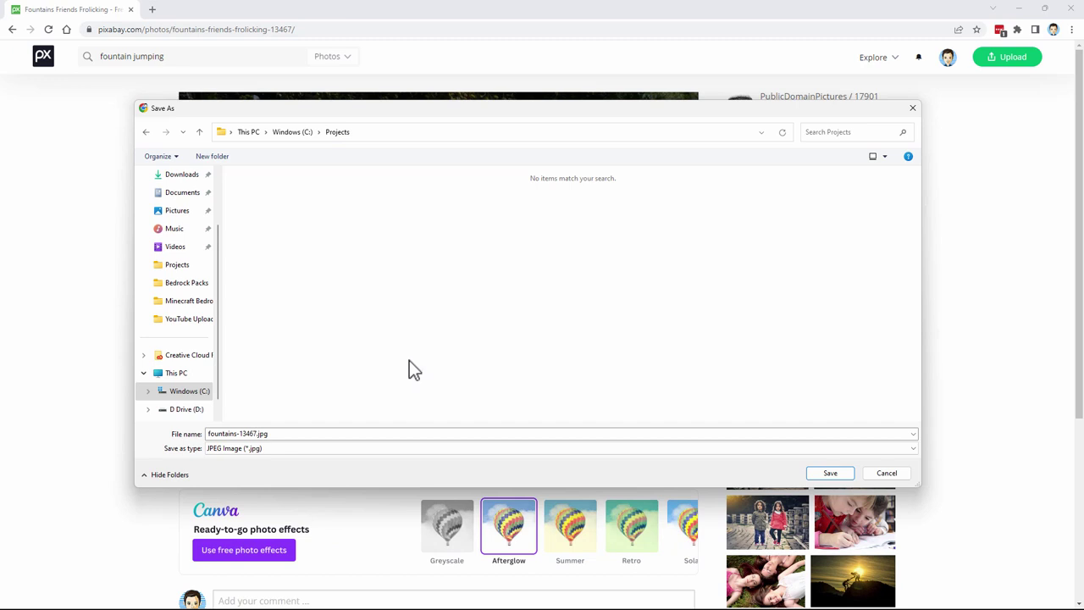
{"action": "left_click", "coordinate": [828, 474]}
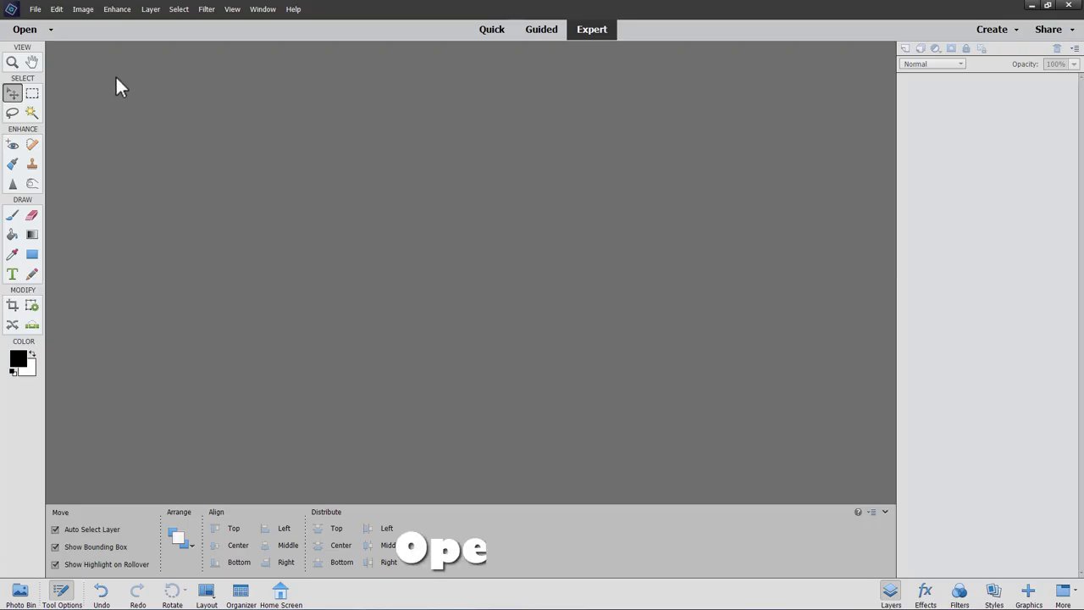
In Photoshop Elements, open fountains-13467.jpg from the Projects folder and dock its floating window in the workspace.
{"action": "left_click", "coordinate": [36, 9]}
{"action": "left_click", "coordinate": [42, 34]}
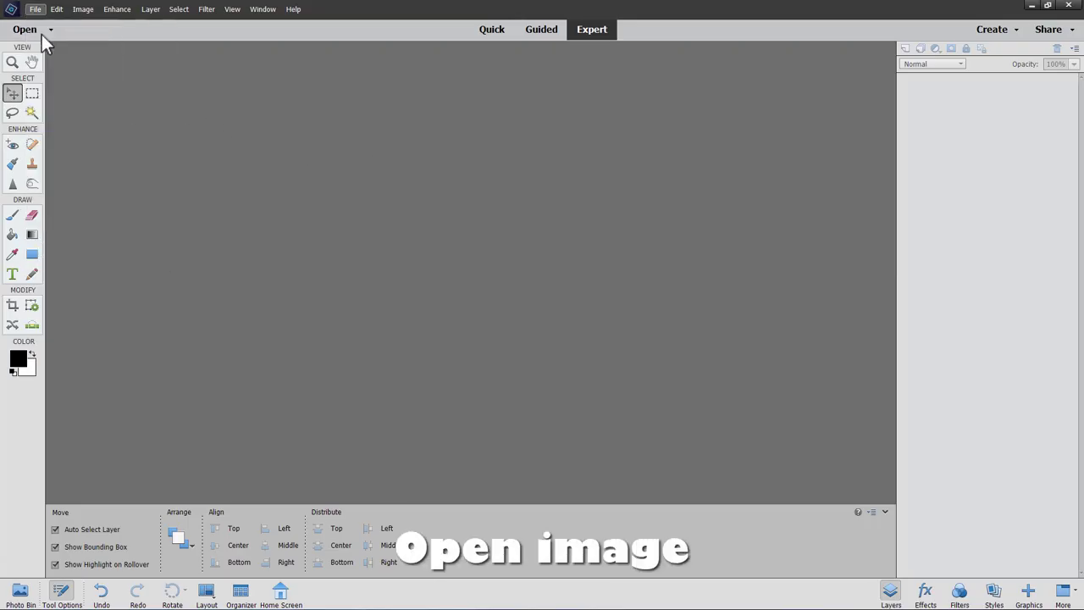
{"action": "left_click", "coordinate": [133, 106]}
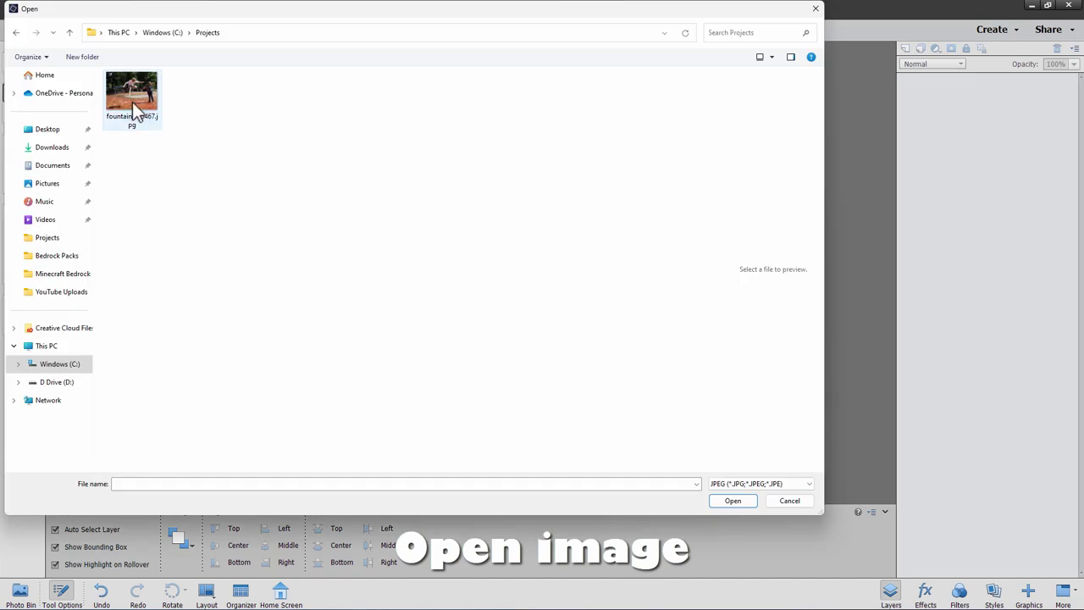
{"action": "left_click", "coordinate": [733, 500]}
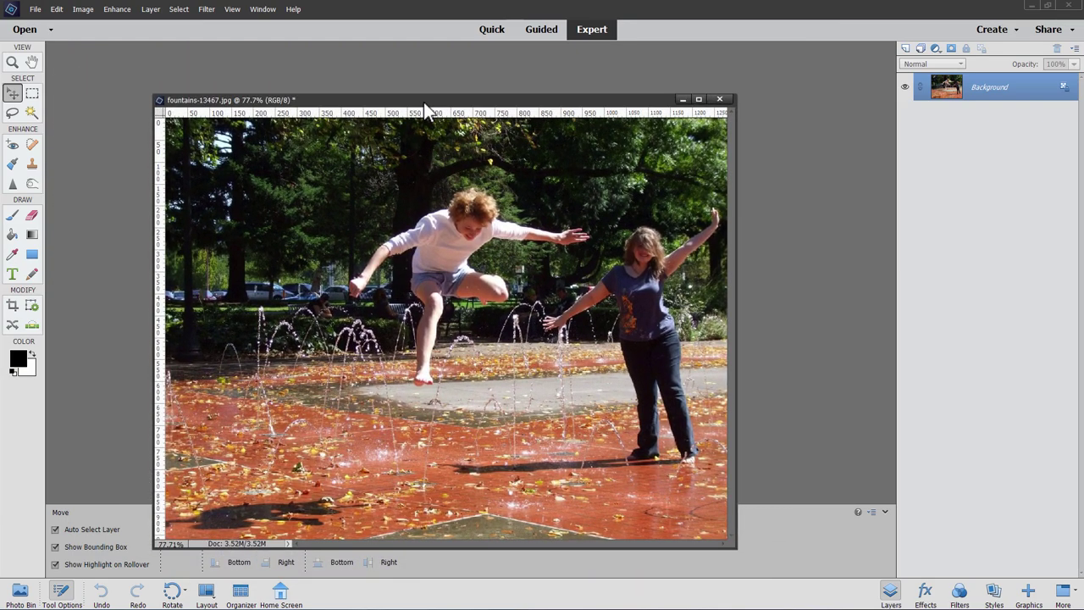
{"action": "left_click_drag", "start_coordinate": [423, 101], "coordinate": [440, 45]}
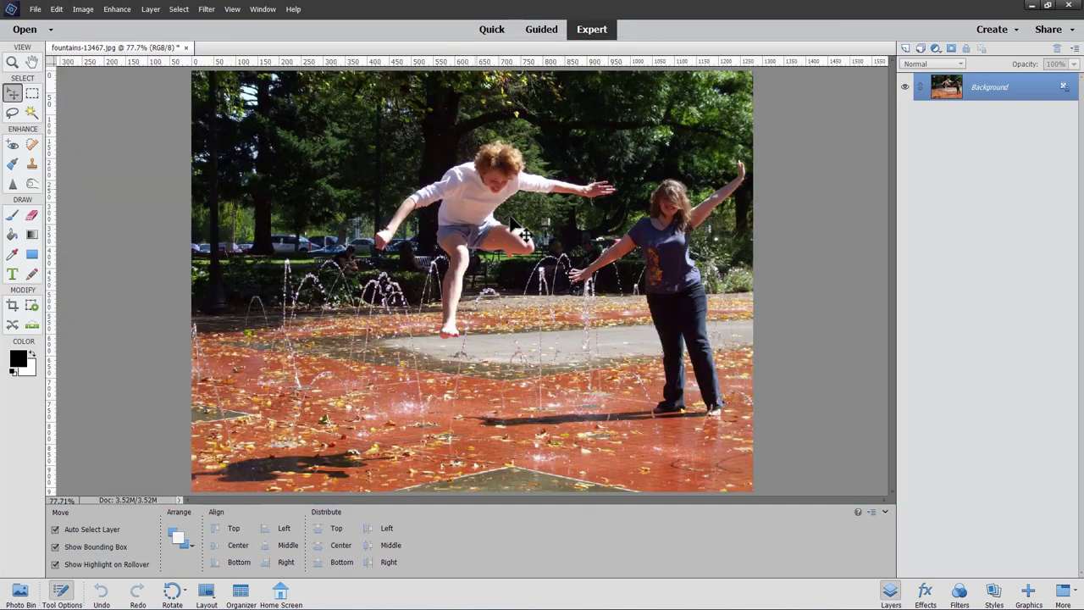
Duplicate the Background layer as "Background copy" and hide the original Background layer.
{"action": "right_click", "coordinate": [989, 95]}
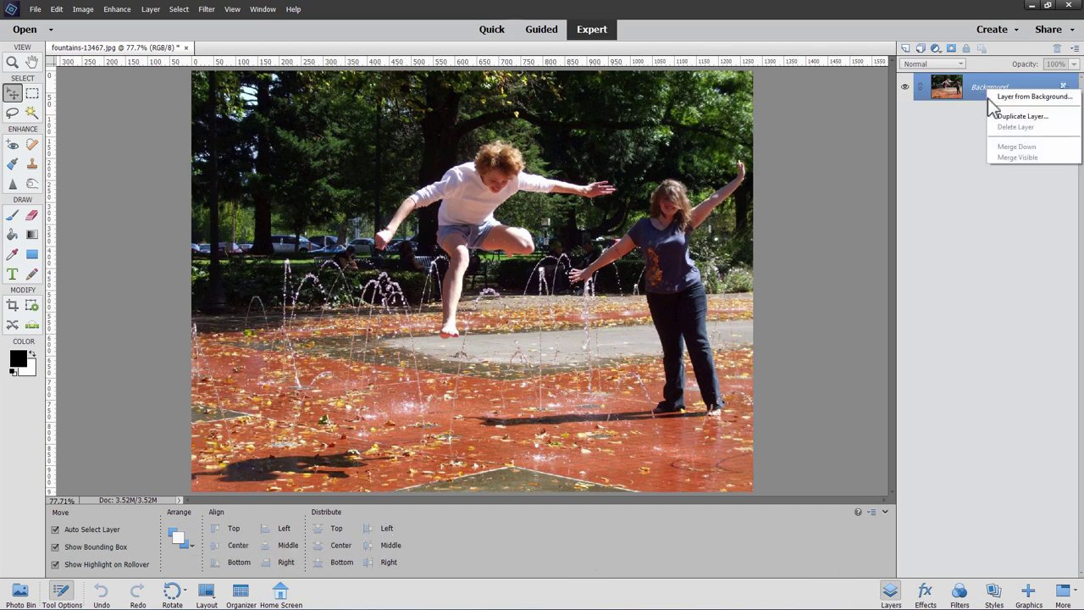
{"action": "left_click", "coordinate": [1006, 116]}
{"action": "left_click", "coordinate": [643, 184]}
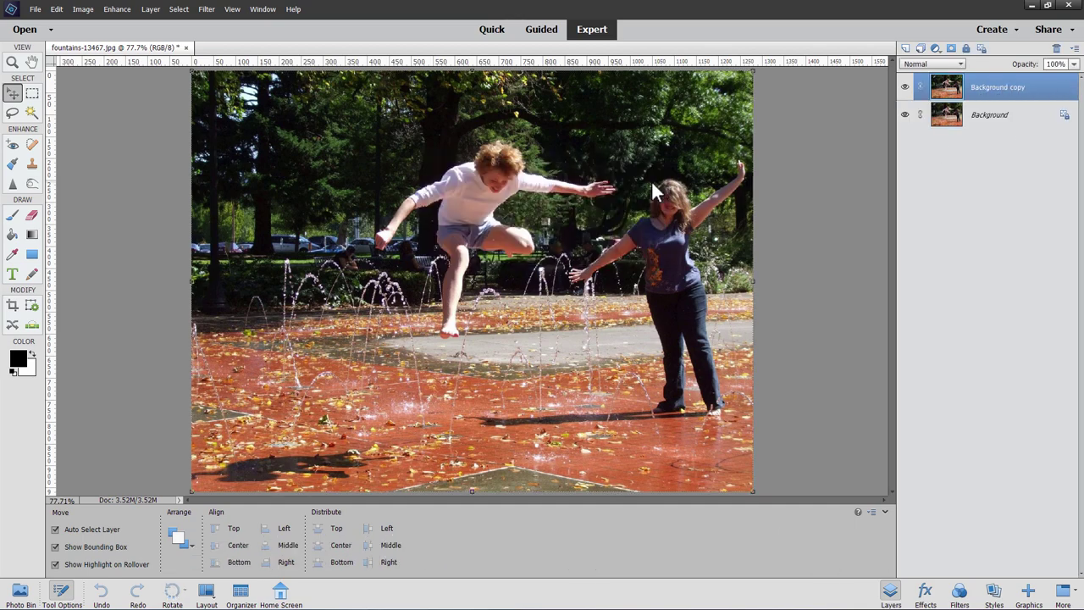
{"action": "left_click", "coordinate": [904, 115]}
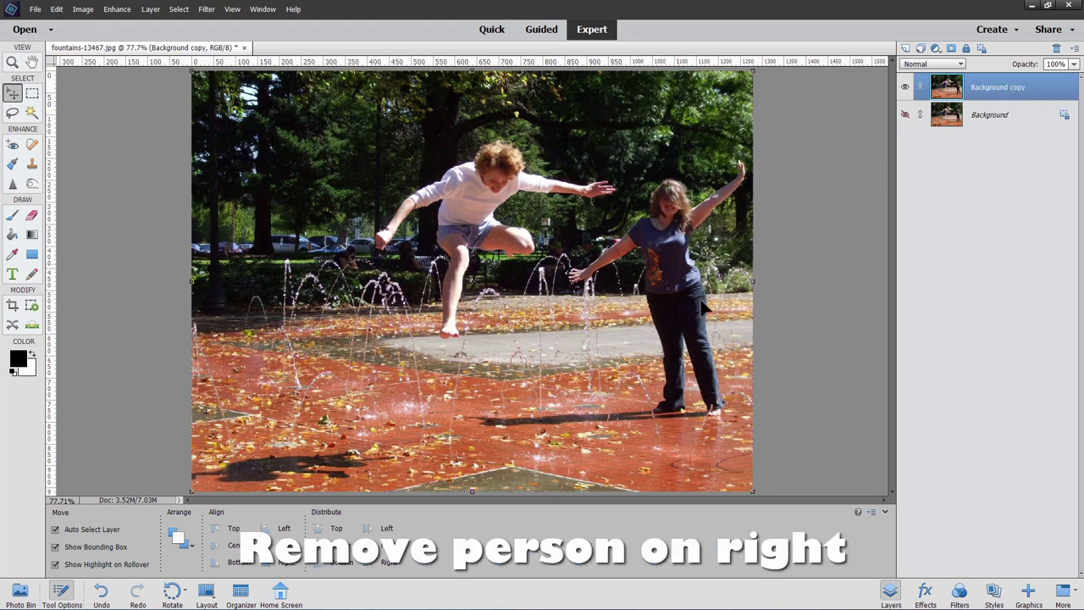
Draw a loose freehand Lasso selection around the whole woman on the right, including both outstretched arms, at 200% zoom.
{"action": "left_click", "coordinate": [11, 62]}
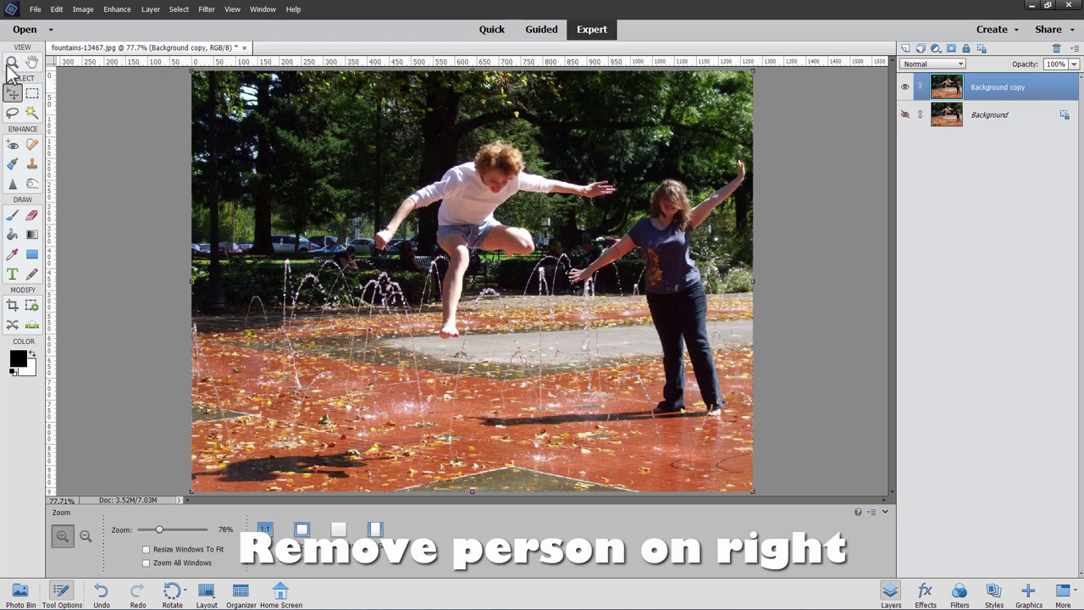
{"action": "left_click", "coordinate": [696, 266]}
{"action": "left_click", "coordinate": [697, 266]}
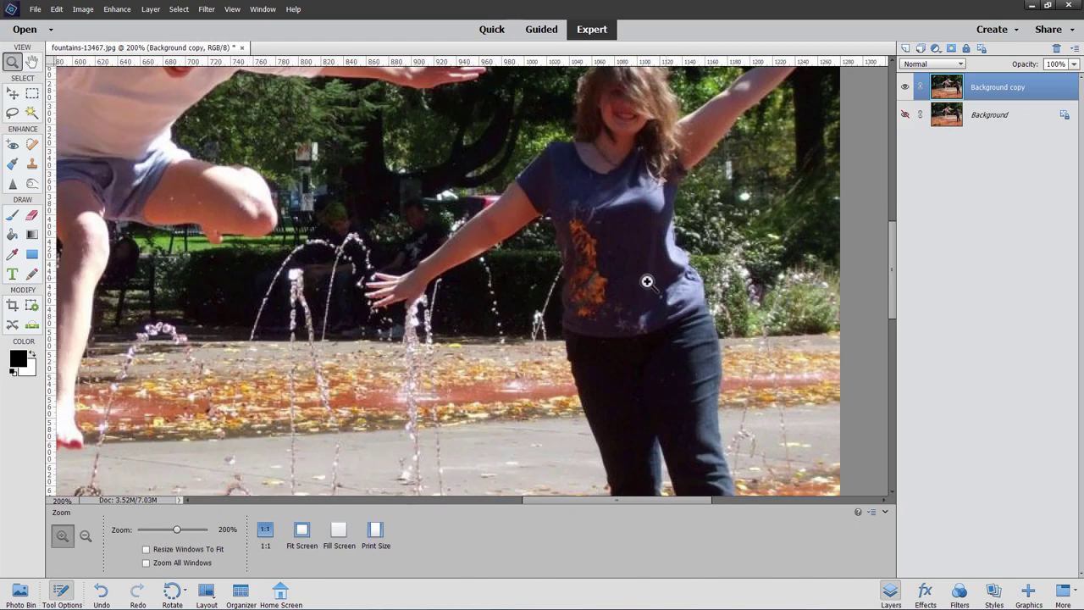
{"action": "key", "text": "space"}
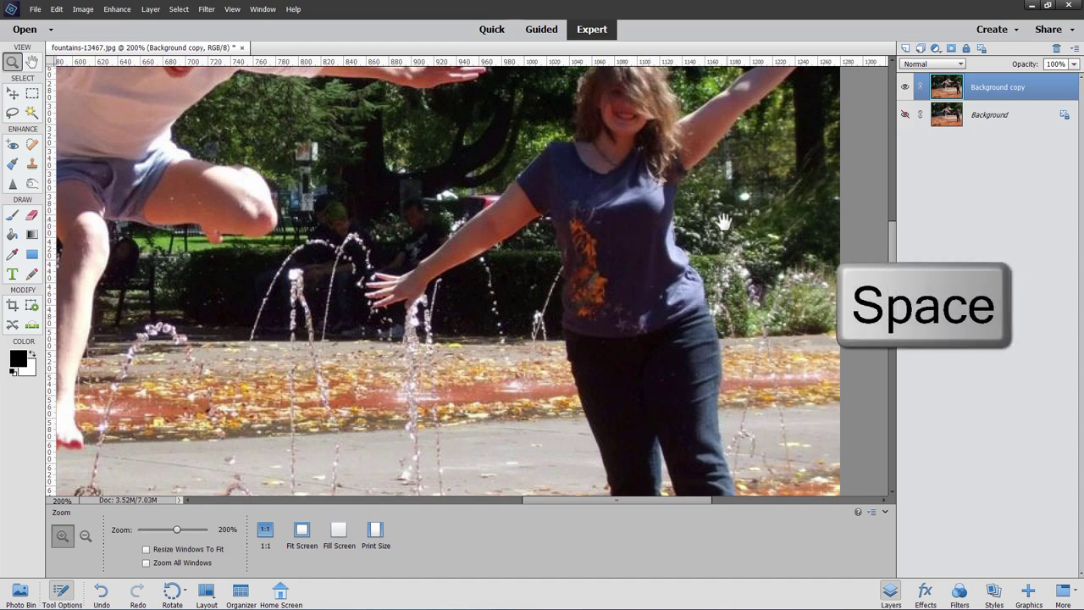
{"action": "left_click_drag", "start_coordinate": [724, 222], "coordinate": [685, 314]}
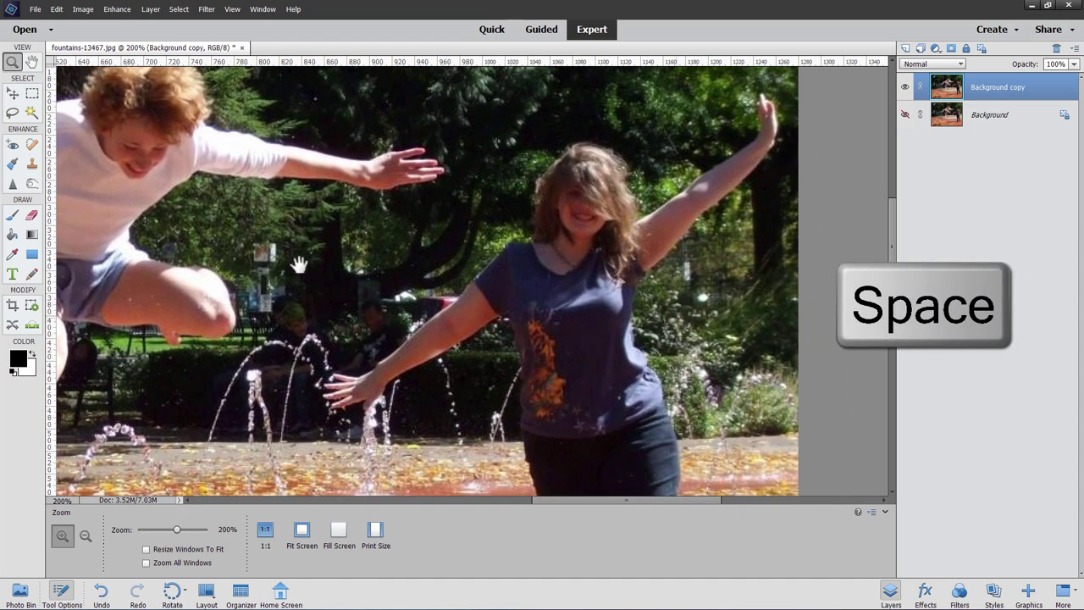
{"action": "left_click", "coordinate": [12, 112]}
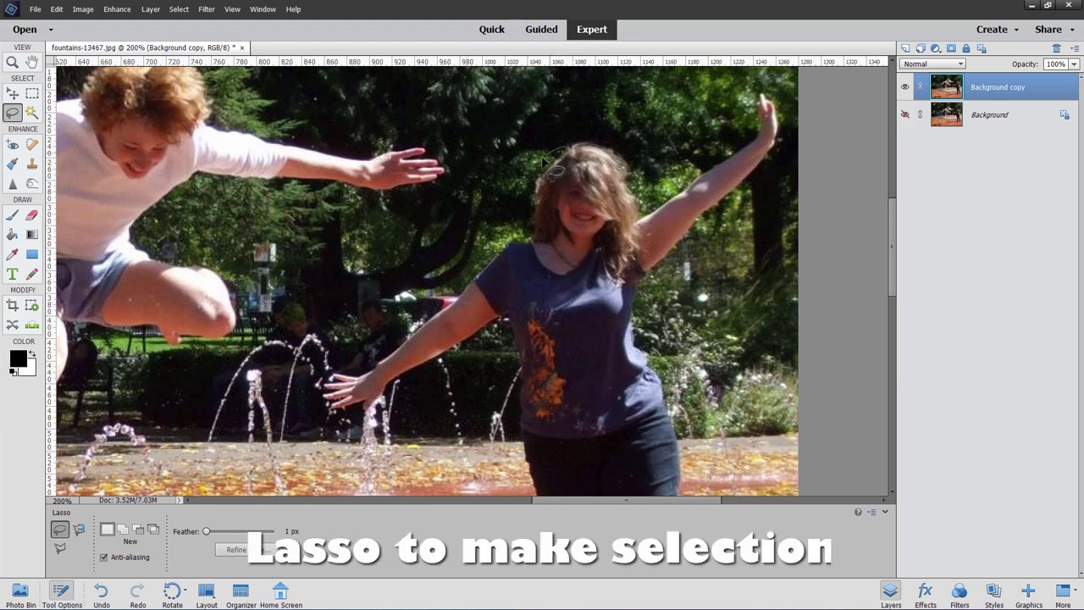
{"action": "mouse_move", "coordinate": [566, 150]}
{"action": "left_mouse_down"}
{"action": "mouse_move", "coordinate": [537, 190]}
{"action": "mouse_move", "coordinate": [525, 245]}
{"action": "mouse_move", "coordinate": [441, 323]}
{"action": "mouse_move", "coordinate": [328, 379]}
{"action": "mouse_move", "coordinate": [317, 403]}
{"action": "mouse_move", "coordinate": [359, 427]}
{"action": "mouse_move", "coordinate": [505, 326]}
{"action": "mouse_move", "coordinate": [518, 442]}
{"action": "mouse_move", "coordinate": [458, 261]}
{"action": "mouse_move", "coordinate": [424, 103]}
{"action": "mouse_move", "coordinate": [468, 254]}
{"action": "mouse_move", "coordinate": [471, 318]}
{"action": "mouse_move", "coordinate": [459, 385]}
{"action": "mouse_move", "coordinate": [439, 419]}
{"action": "mouse_move", "coordinate": [505, 437]}
{"action": "mouse_move", "coordinate": [631, 424]}
{"action": "mouse_move", "coordinate": [639, 389]}
{"action": "mouse_move", "coordinate": [586, 180]}
{"action": "mouse_move", "coordinate": [585, 101]}
{"action": "mouse_move", "coordinate": [593, 381]}
{"action": "mouse_move", "coordinate": [552, 238]}
{"action": "mouse_move", "coordinate": [584, 195]}
{"action": "left_mouse_up"}
{"action": "key", "text": "space"}
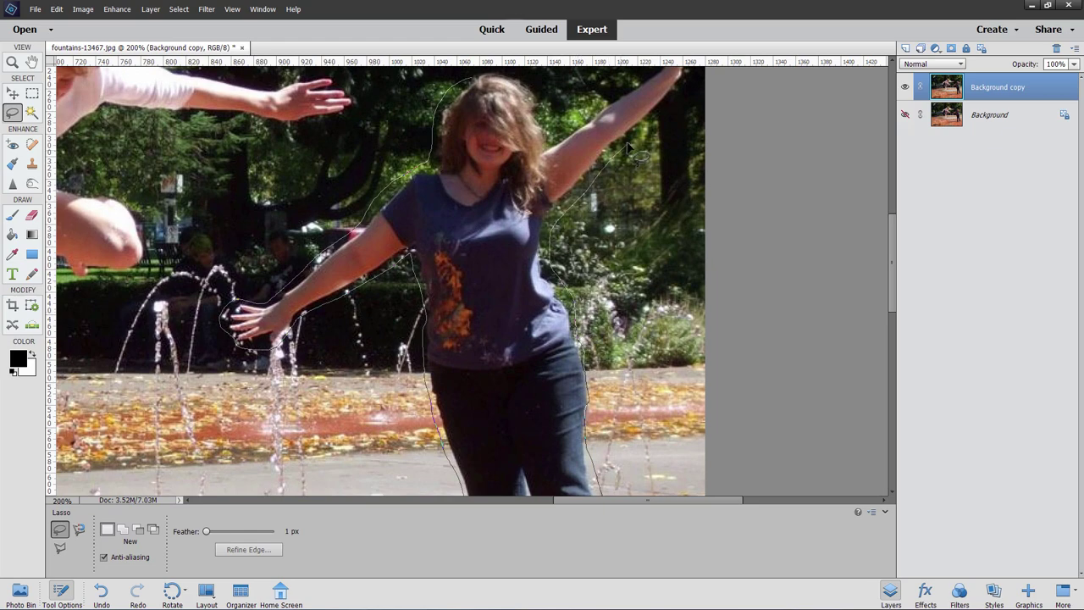
{"action": "mouse_move", "coordinate": [629, 149]}
{"action": "left_mouse_down"}
{"action": "mouse_move", "coordinate": [597, 229]}
{"action": "mouse_move", "coordinate": [608, 240]}
{"action": "mouse_move", "coordinate": [642, 200]}
{"action": "mouse_move", "coordinate": [646, 158]}
{"action": "mouse_move", "coordinate": [639, 121]}
{"action": "mouse_move", "coordinate": [616, 114]}
{"action": "mouse_move", "coordinate": [600, 174]}
{"action": "mouse_move", "coordinate": [524, 219]}
{"action": "left_mouse_up"}
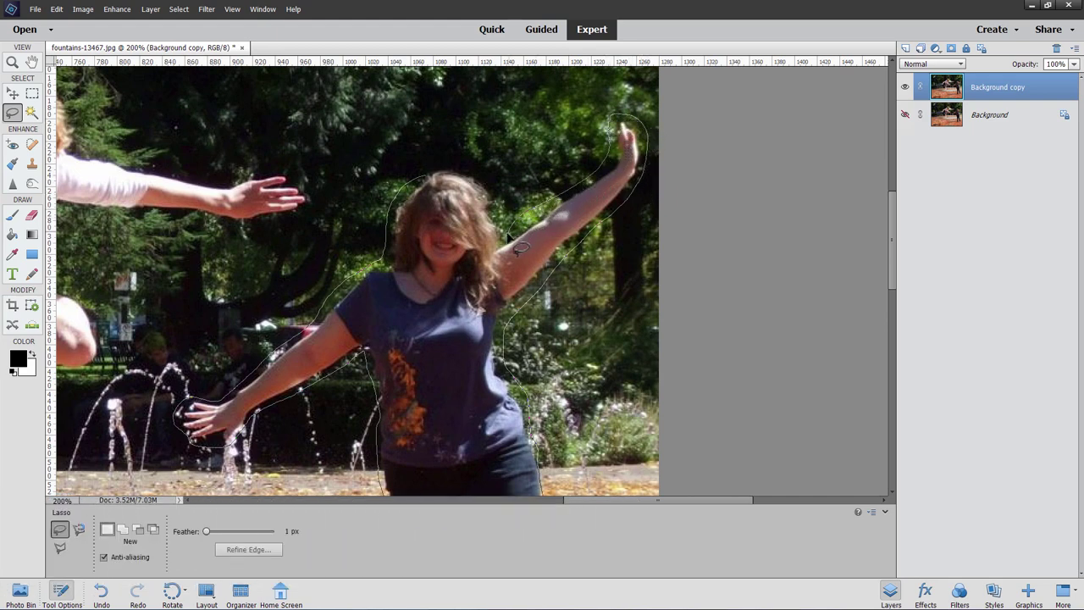
{"action": "mouse_move", "coordinate": [476, 170]}
{"action": "left_mouse_down"}
{"action": "mouse_move", "coordinate": [431, 166]}
{"action": "mouse_move", "coordinate": [427, 196]}
{"action": "left_mouse_up"}
Add the tight strip along the outer edge of the woman's right-hand leg to the selection with the Lasso in Add mode.
{"action": "mouse_move", "coordinate": [554, 385]}
{"action": "left_mouse_down"}
{"action": "mouse_move", "coordinate": [559, 314]}
{"action": "mouse_move", "coordinate": [532, 225]}
{"action": "left_mouse_up"}
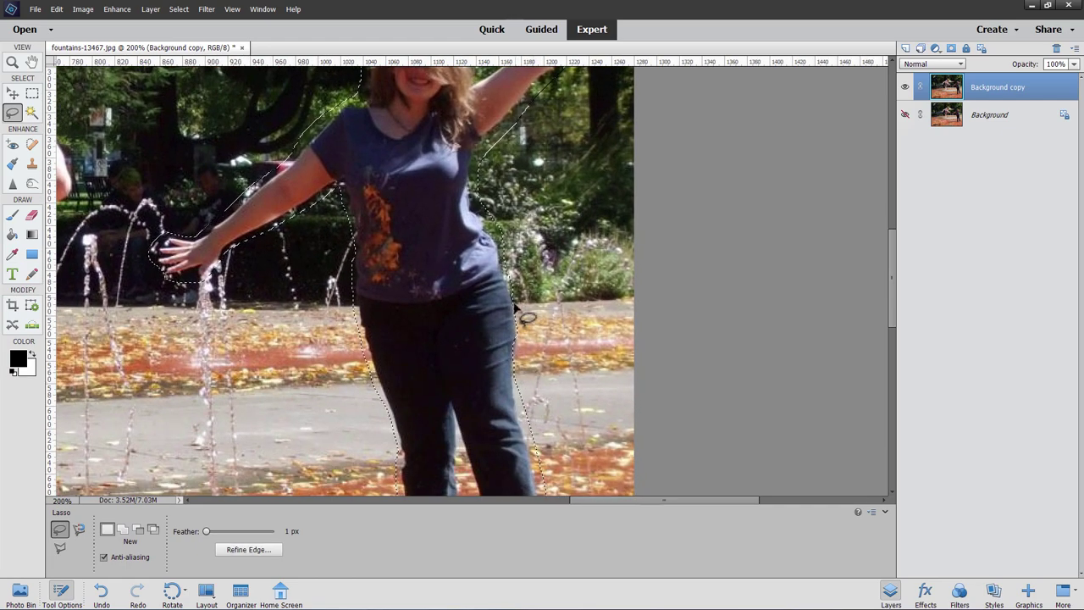
{"action": "left_click", "coordinate": [125, 531]}
{"action": "mouse_move", "coordinate": [510, 274]}
{"action": "left_mouse_down"}
{"action": "mouse_move", "coordinate": [521, 391]}
{"action": "mouse_move", "coordinate": [500, 381]}
{"action": "mouse_move", "coordinate": [493, 306]}
{"action": "mouse_move", "coordinate": [504, 269]}
{"action": "left_mouse_up"}
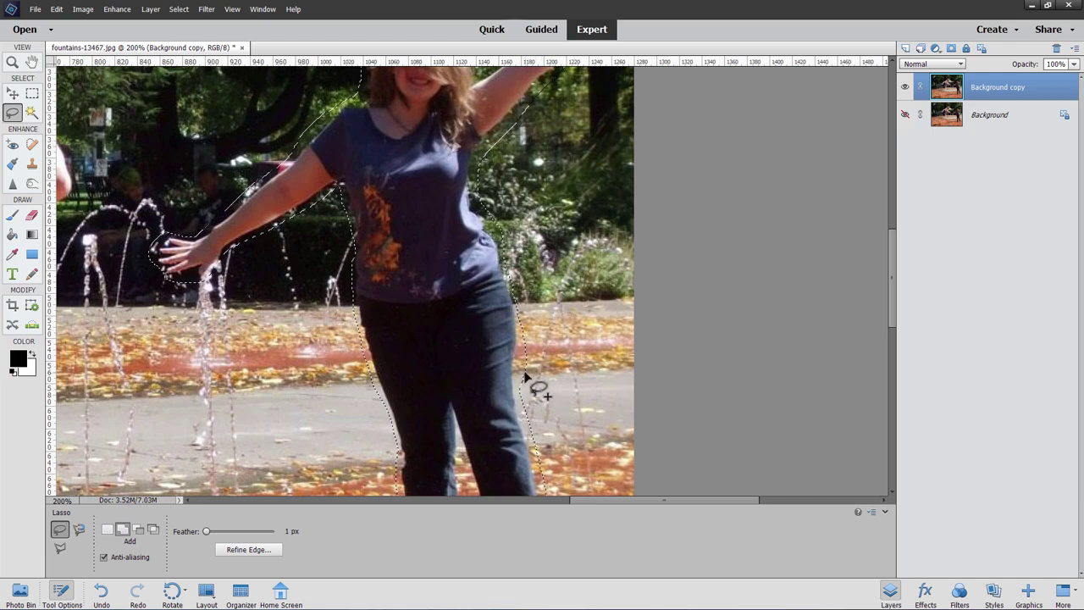
Remove the selected woman by filling the selection with Content-Aware in Normal mode at 100% opacity.
{"action": "left_click", "coordinate": [12, 63]}
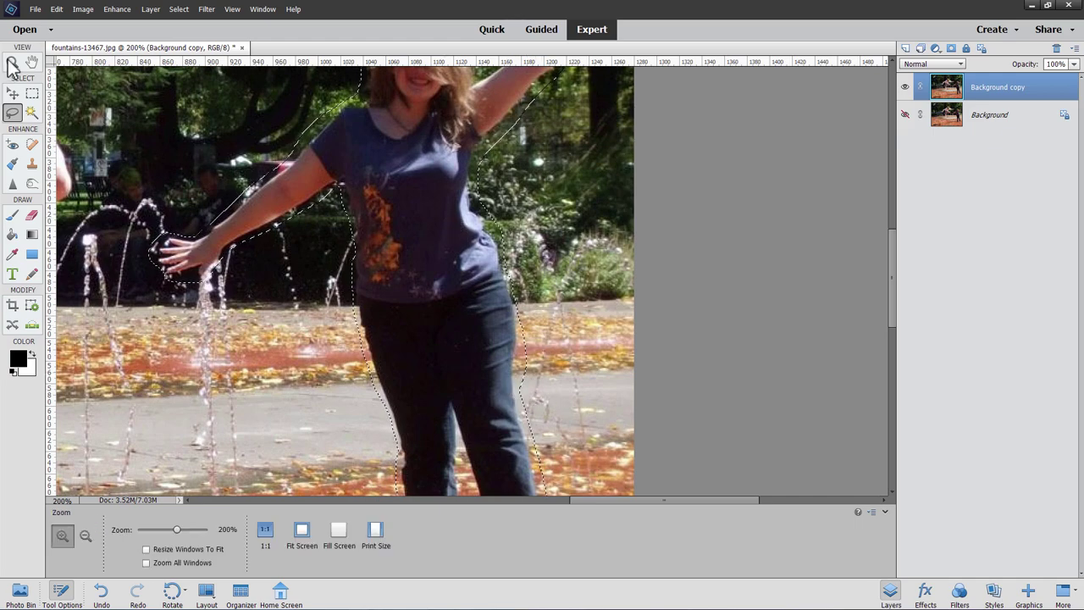
{"action": "left_click", "coordinate": [306, 530]}
{"action": "key", "text": "ctrl+0"}
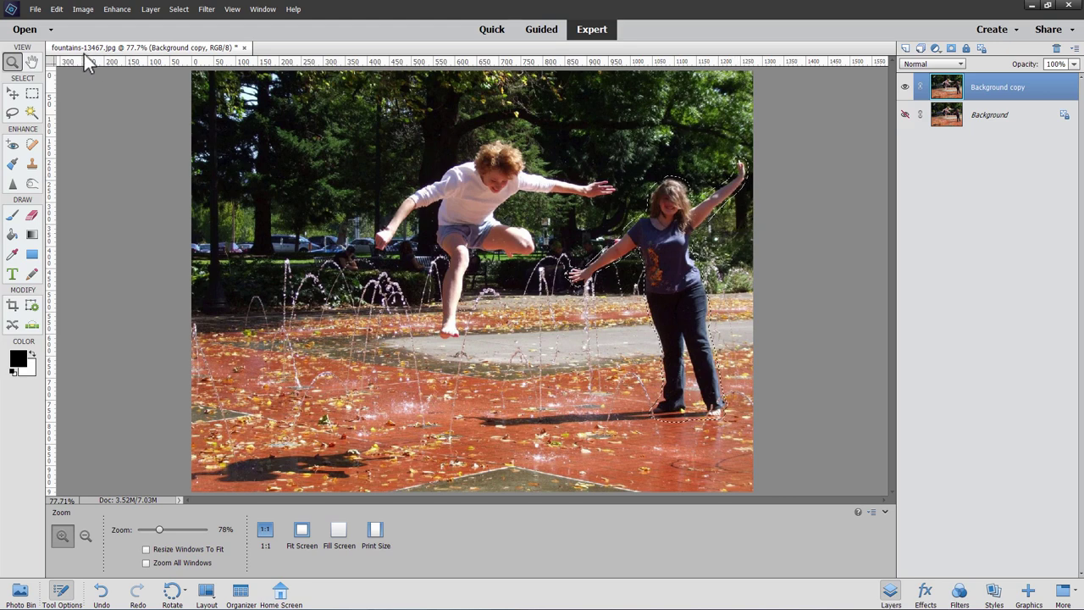
{"action": "left_click", "coordinate": [57, 10]}
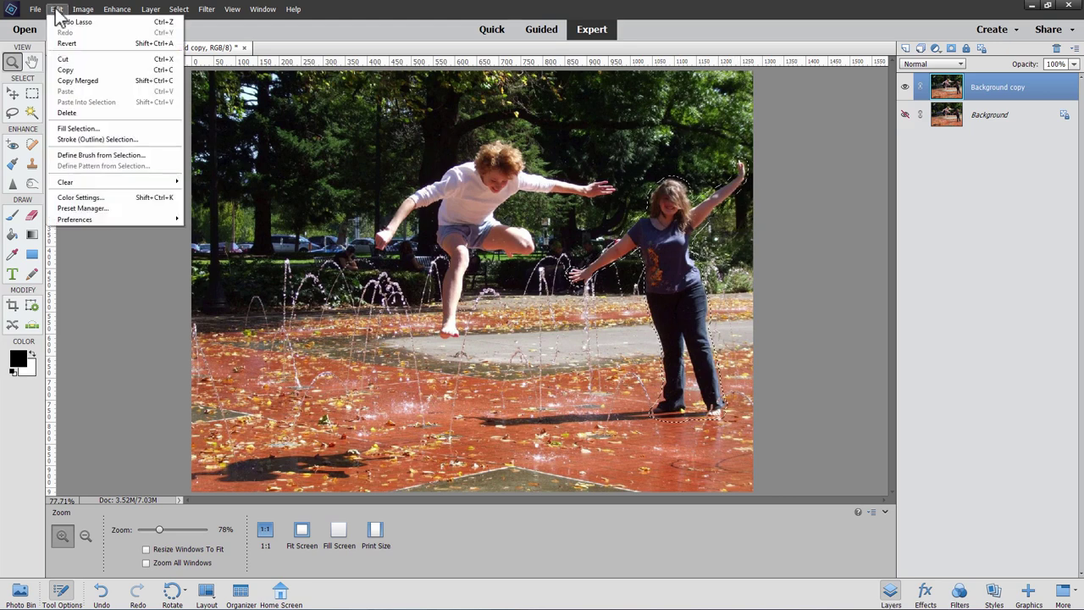
{"action": "left_click", "coordinate": [96, 125]}
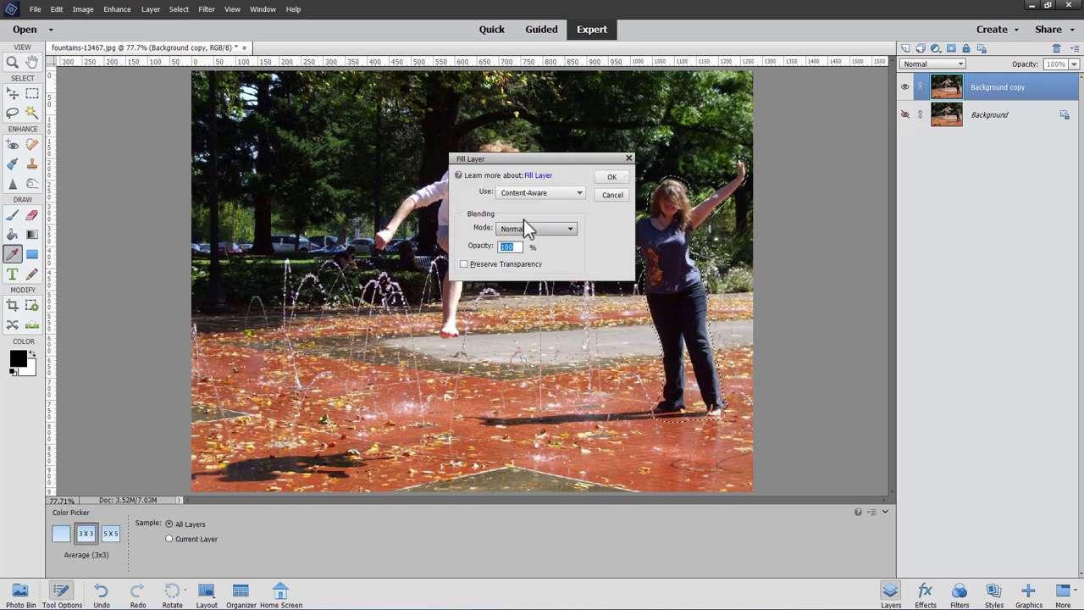
{"action": "left_click", "coordinate": [549, 196]}
{"action": "left_click", "coordinate": [531, 242]}
{"action": "left_click", "coordinate": [610, 177]}
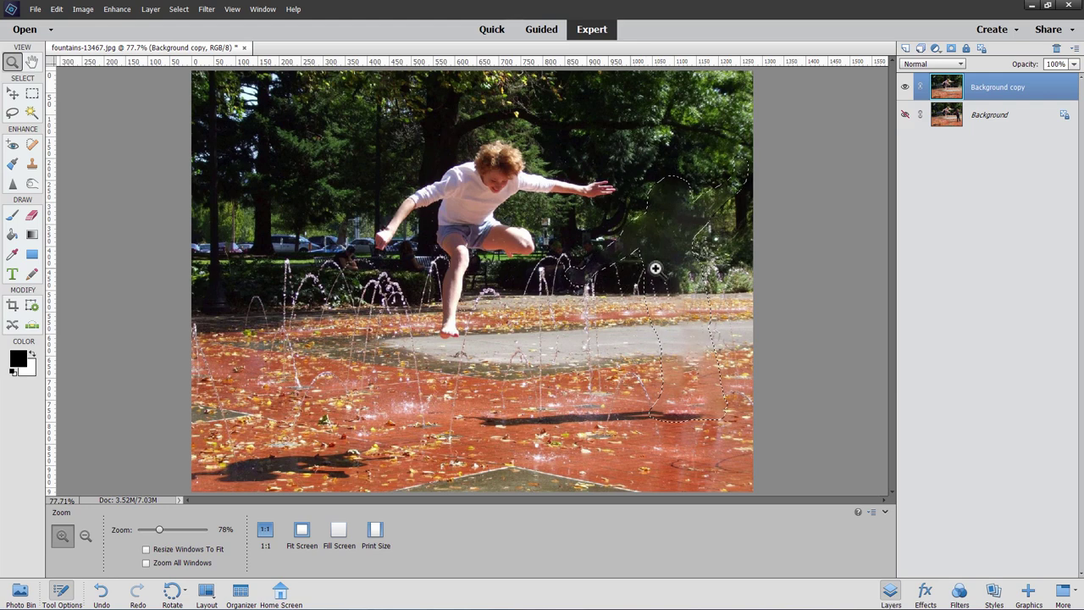
Clear the current selection and draw a loose freehand Lasso selection around the removed woman's shadow on the paving at 200% zoom.
{"action": "key", "text": "ctrl+d"}
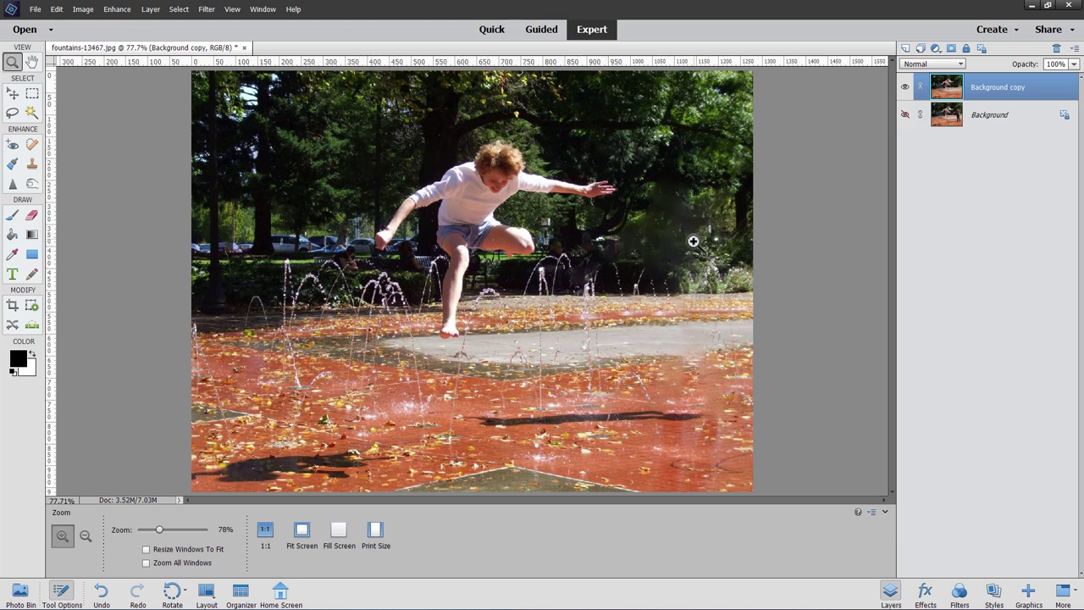
{"action": "left_click", "coordinate": [588, 426]}
{"action": "left_click", "coordinate": [588, 426]}
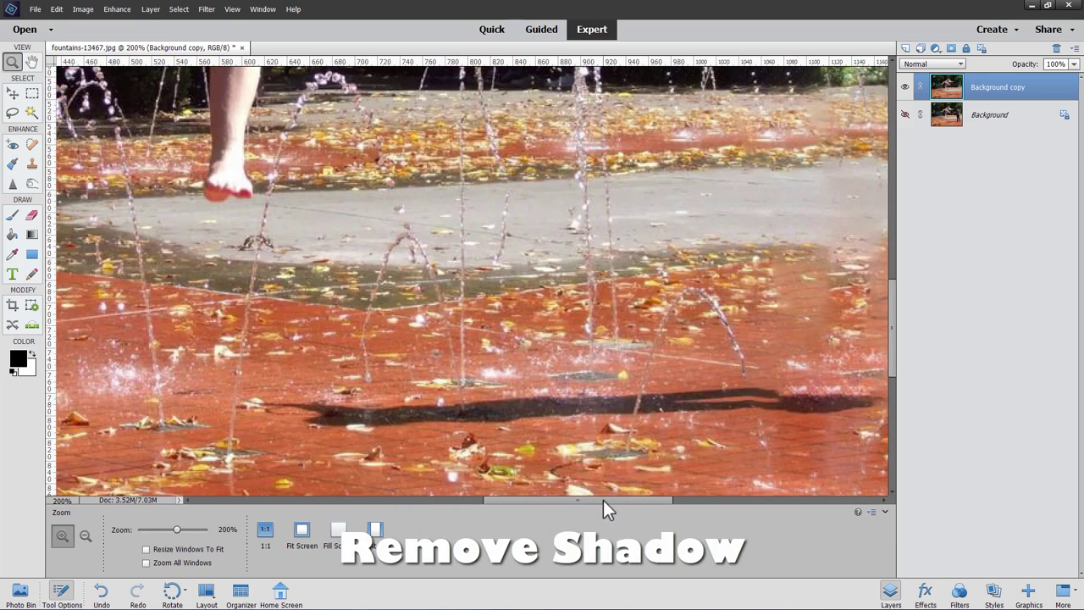
{"action": "left_click_drag", "start_coordinate": [603, 500], "coordinate": [619, 500]}
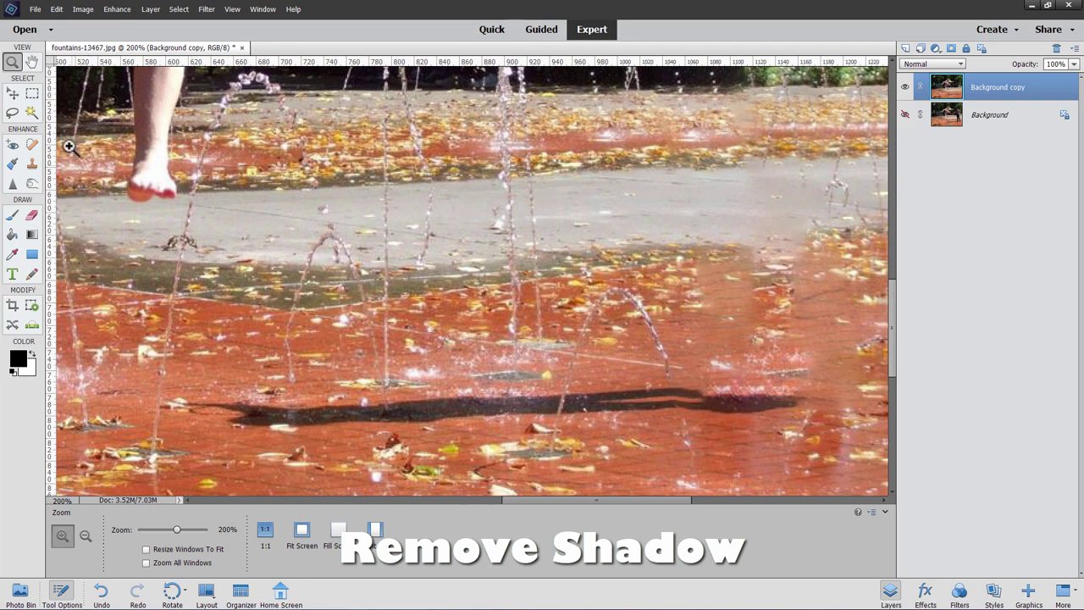
{"action": "left_click", "coordinate": [12, 112]}
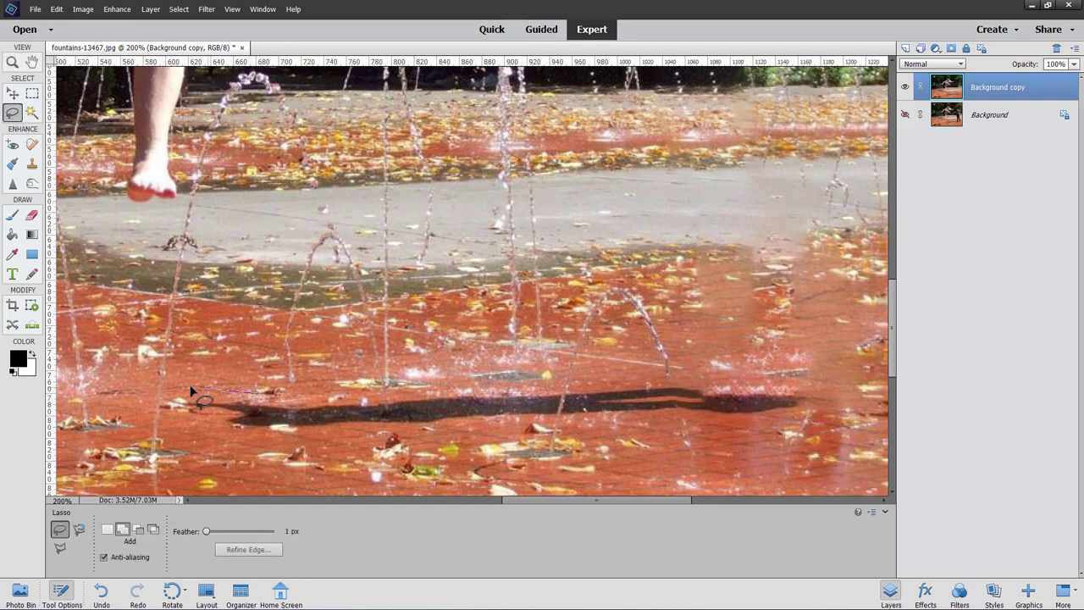
{"action": "left_click_drag", "start_coordinate": [191, 390], "coordinate": [166, 404]}
{"action": "left_click_drag", "start_coordinate": [443, 426], "coordinate": [652, 421]}
{"action": "left_click_drag", "start_coordinate": [818, 394], "coordinate": [725, 390]}
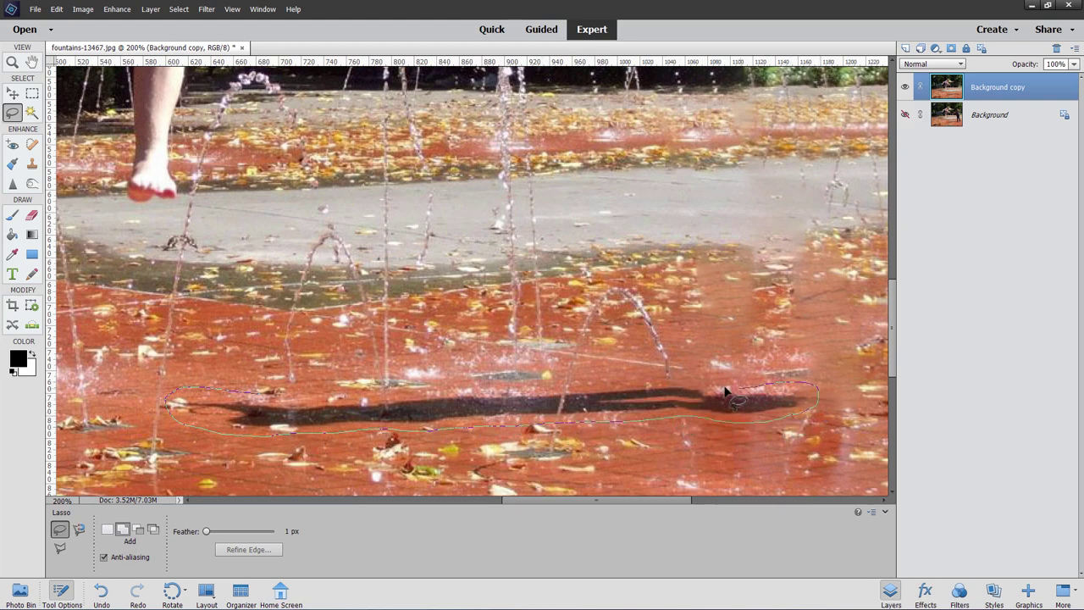
{"action": "left_click_drag", "start_coordinate": [646, 383], "coordinate": [528, 397]}
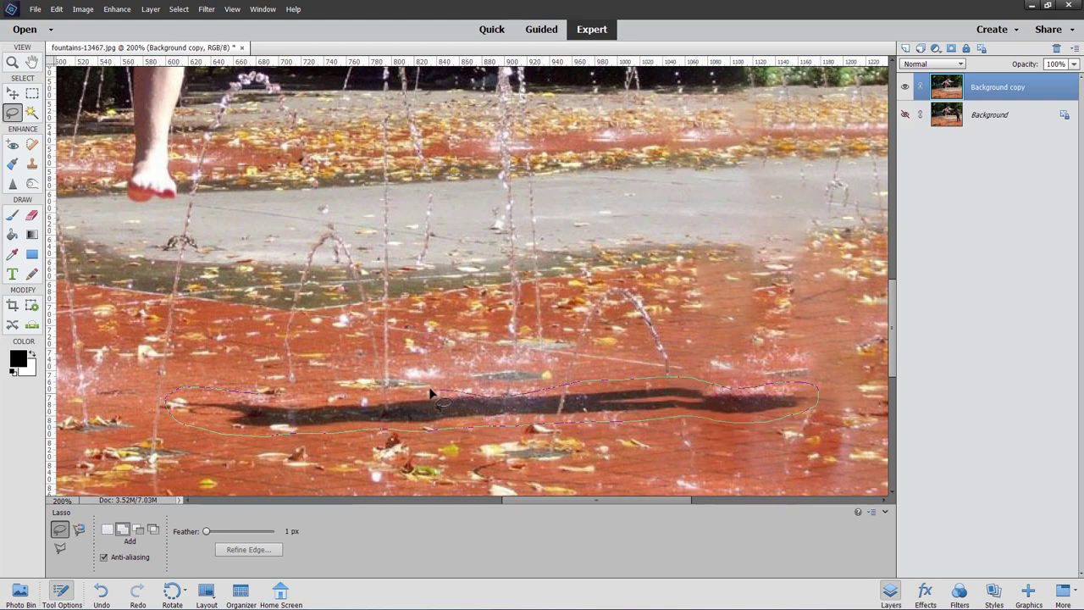
{"action": "left_click_drag", "start_coordinate": [251, 396], "coordinate": [270, 394]}
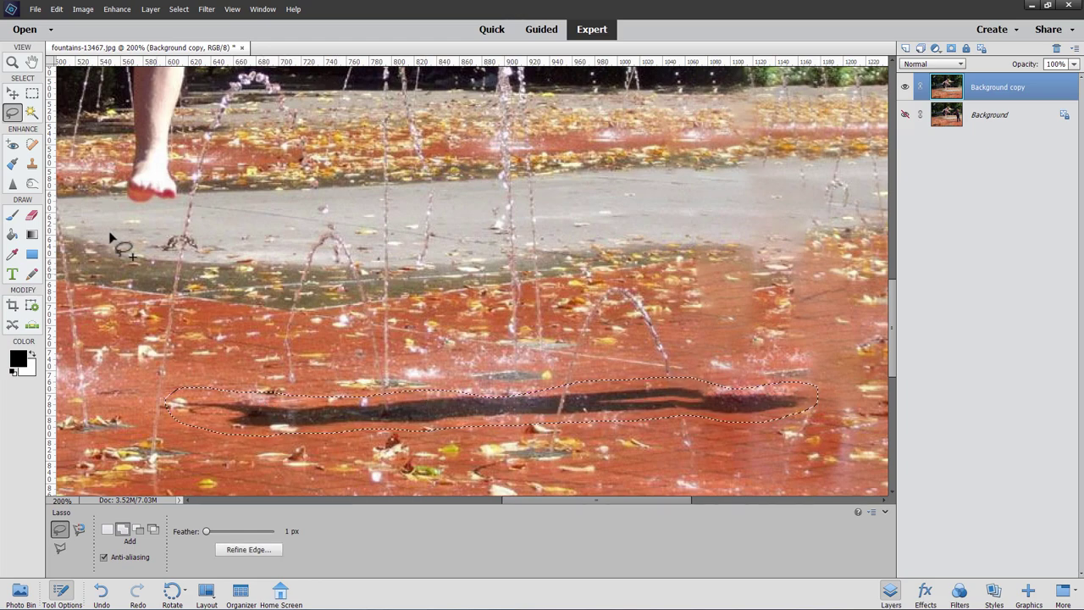
Remove the woman's shadow by filling the selection, and clear the selection.
{"action": "left_click", "coordinate": [55, 10]}
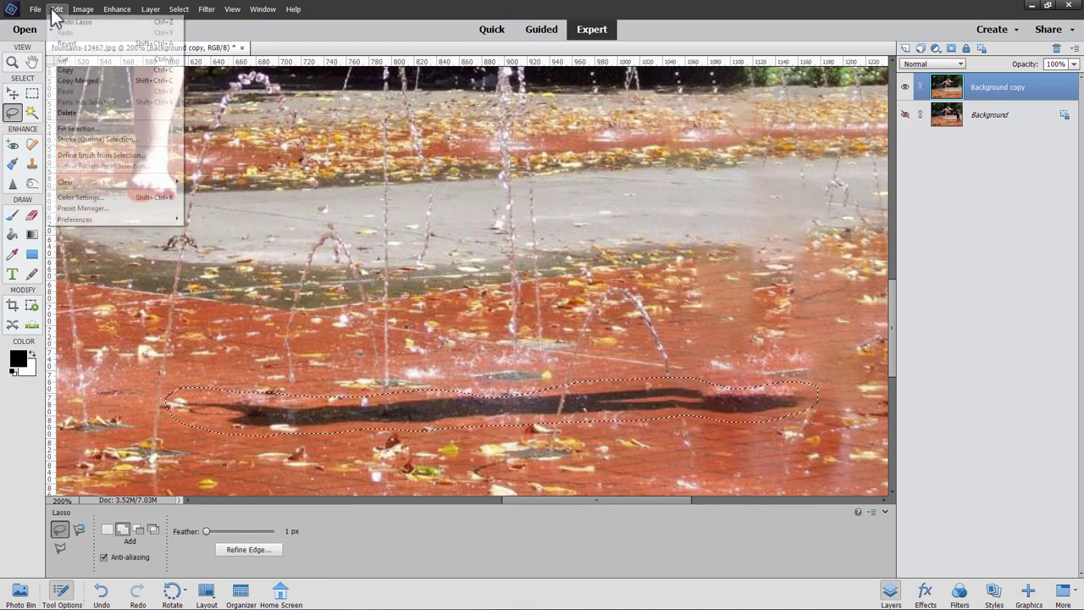
{"action": "left_click", "coordinate": [96, 128]}
{"action": "left_click", "coordinate": [612, 179]}
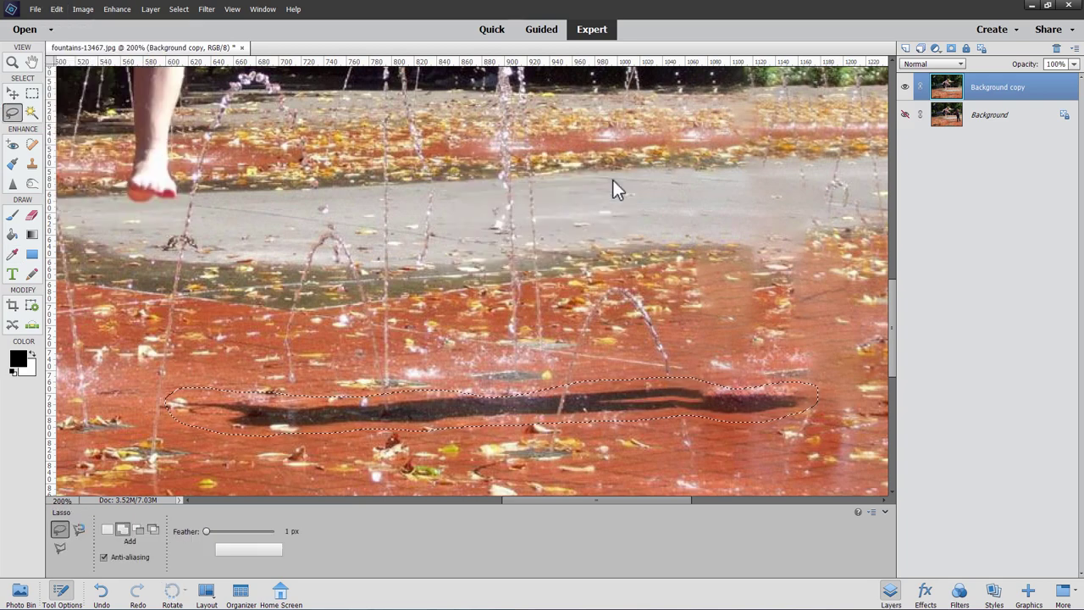
{"action": "key", "text": "ctrl+d"}
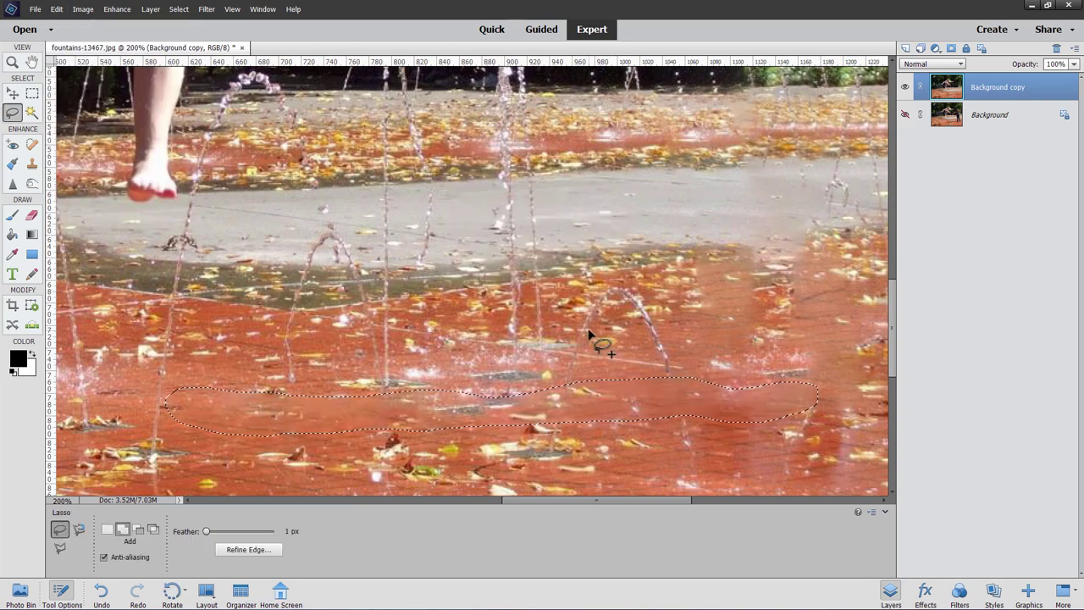
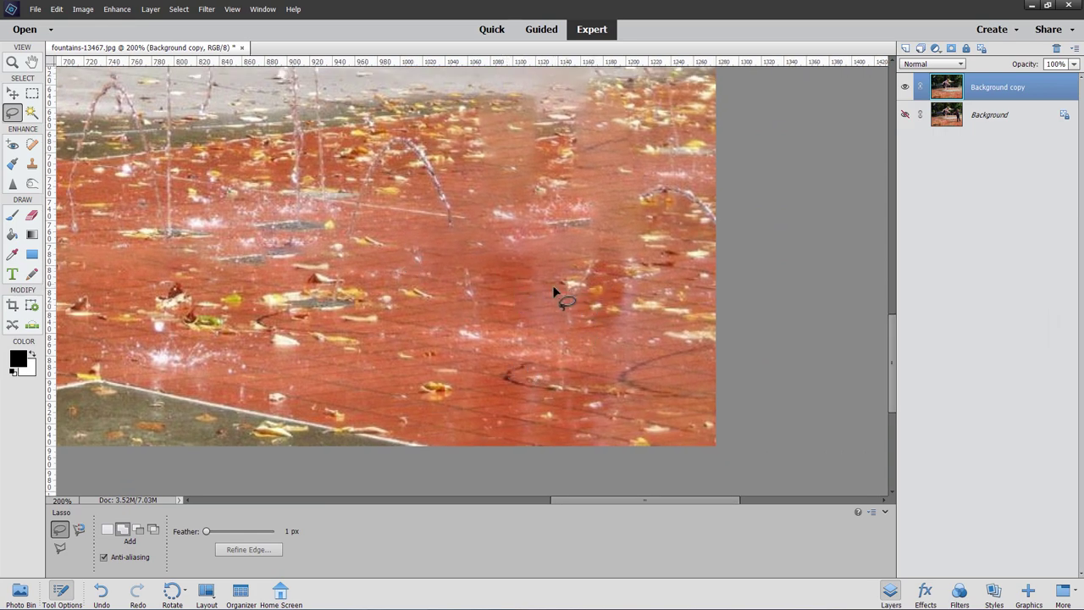
Switch to the Clone Stamp tool and check its brush presets and Clone Overlay options without changing them.
{"action": "left_click_drag", "start_coordinate": [545, 144], "coordinate": [534, 208]}
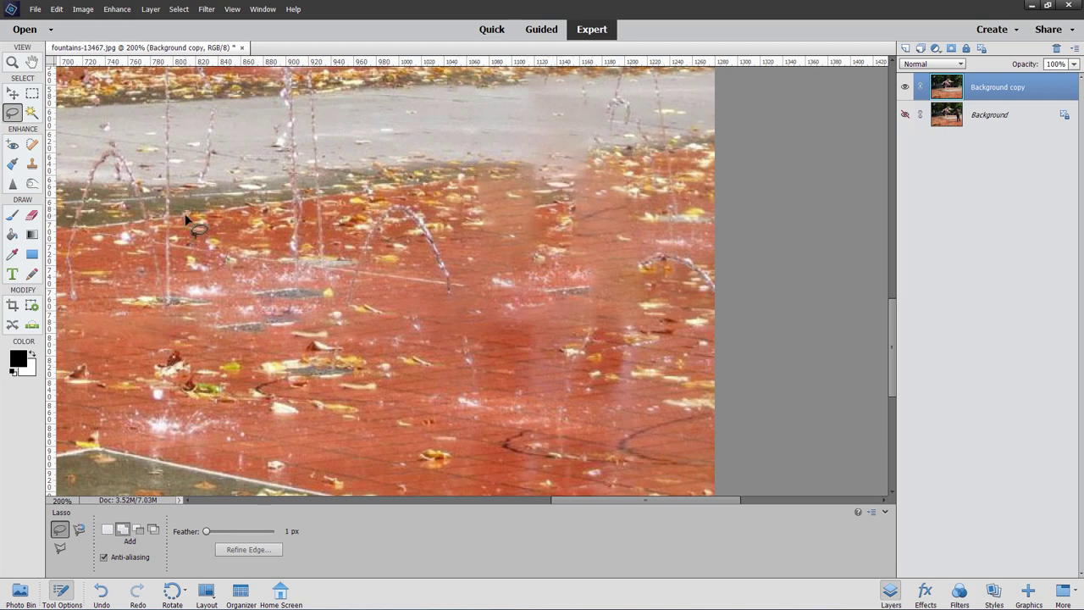
{"action": "left_click", "coordinate": [33, 163]}
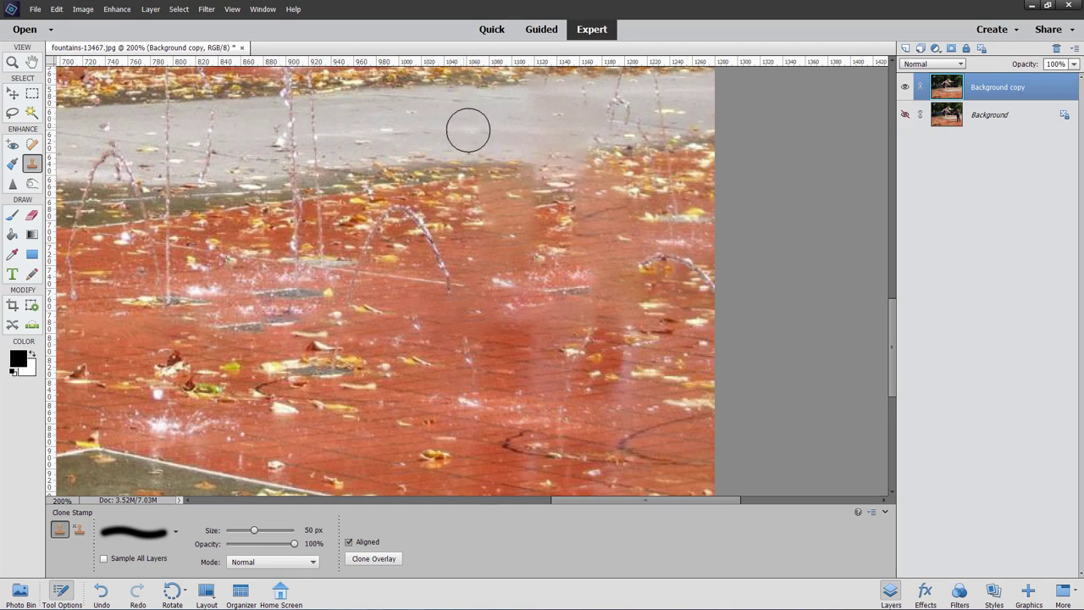
{"action": "left_click", "coordinate": [163, 539]}
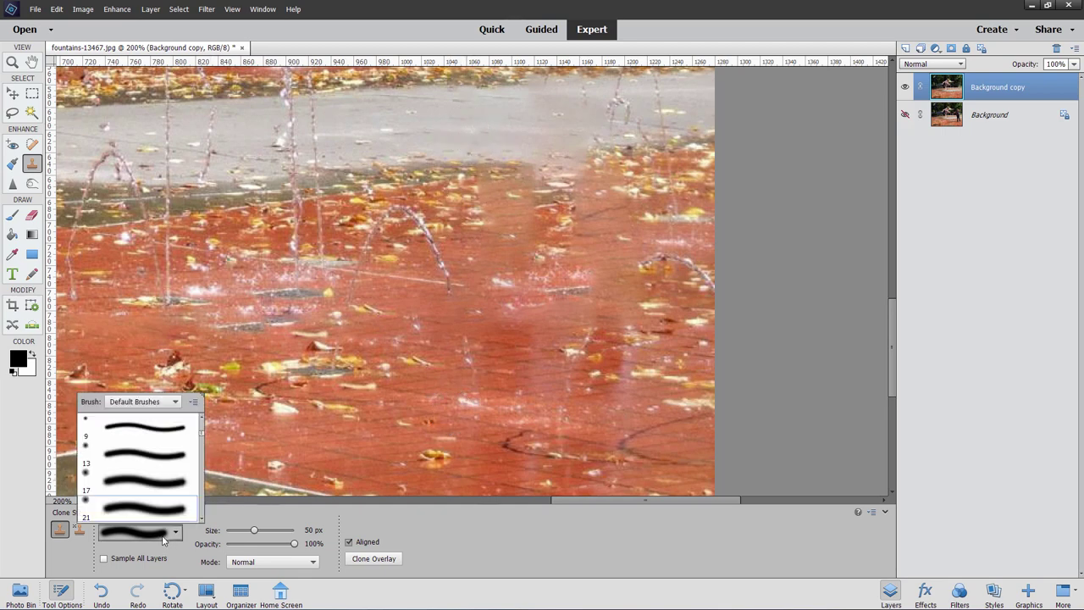
{"action": "left_click", "coordinate": [368, 544]}
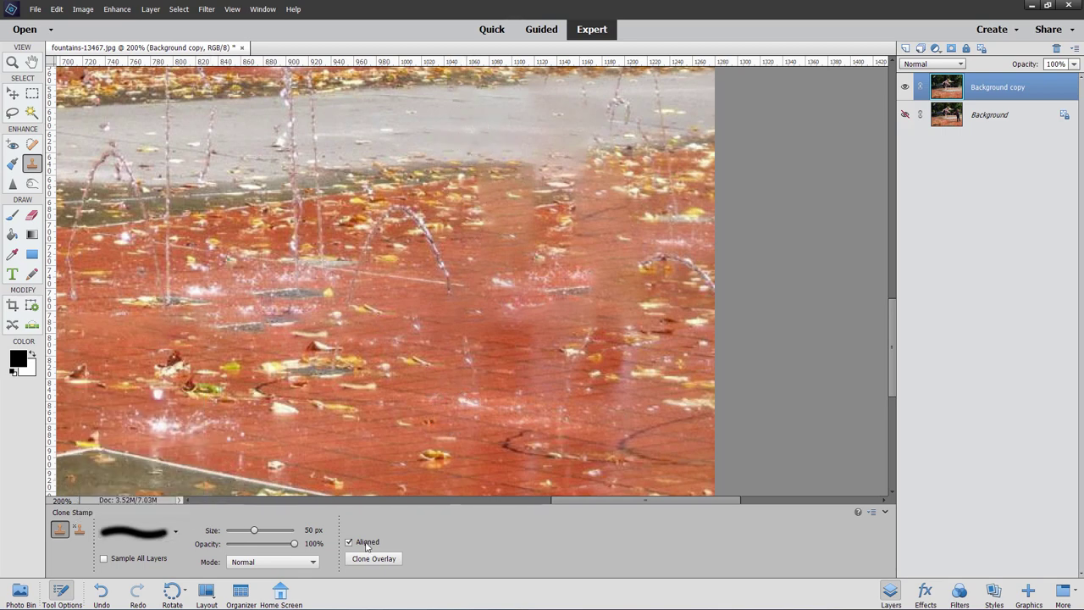
{"action": "left_click", "coordinate": [373, 559]}
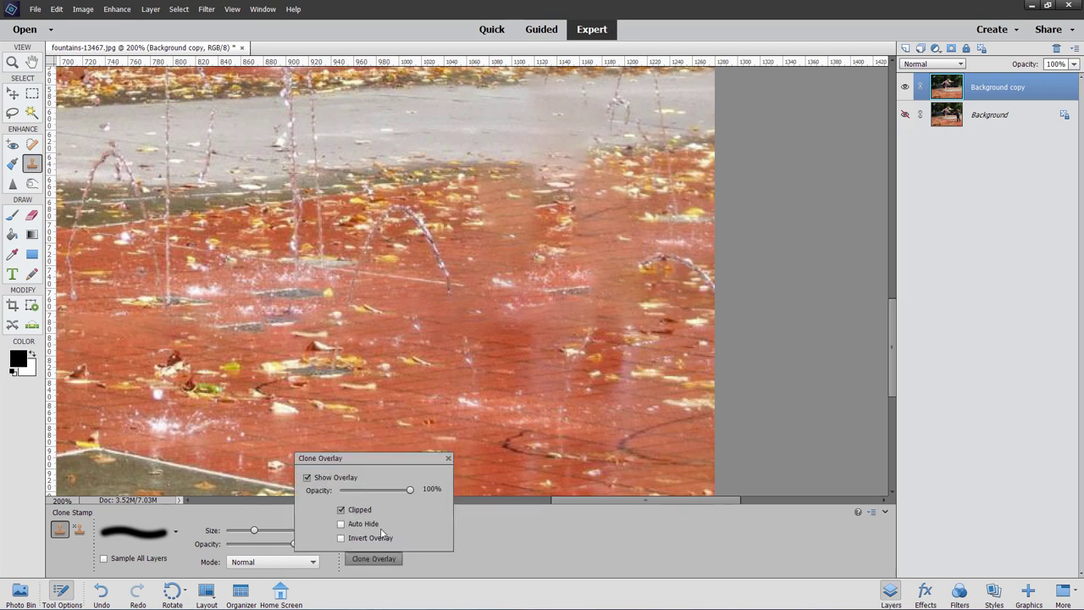
{"action": "left_click", "coordinate": [448, 458]}
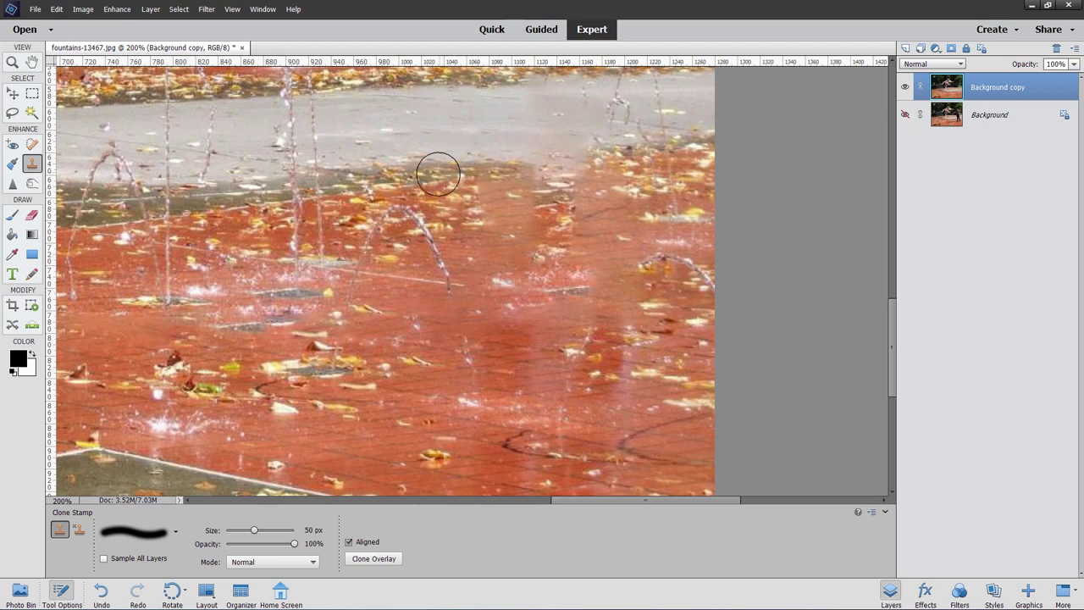
Clone the leafy edge between the grey slab and red paving over the blurred gap in that edge.
{"action": "key", "text": "alt"}
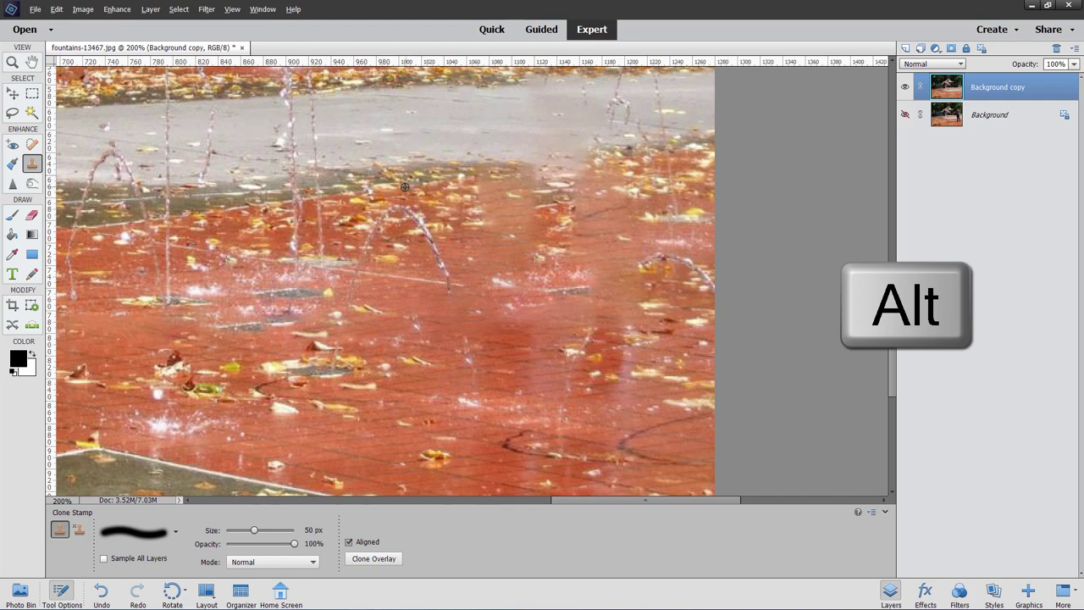
{"action": "left_click", "coordinate": [403, 185], "text": "alt"}
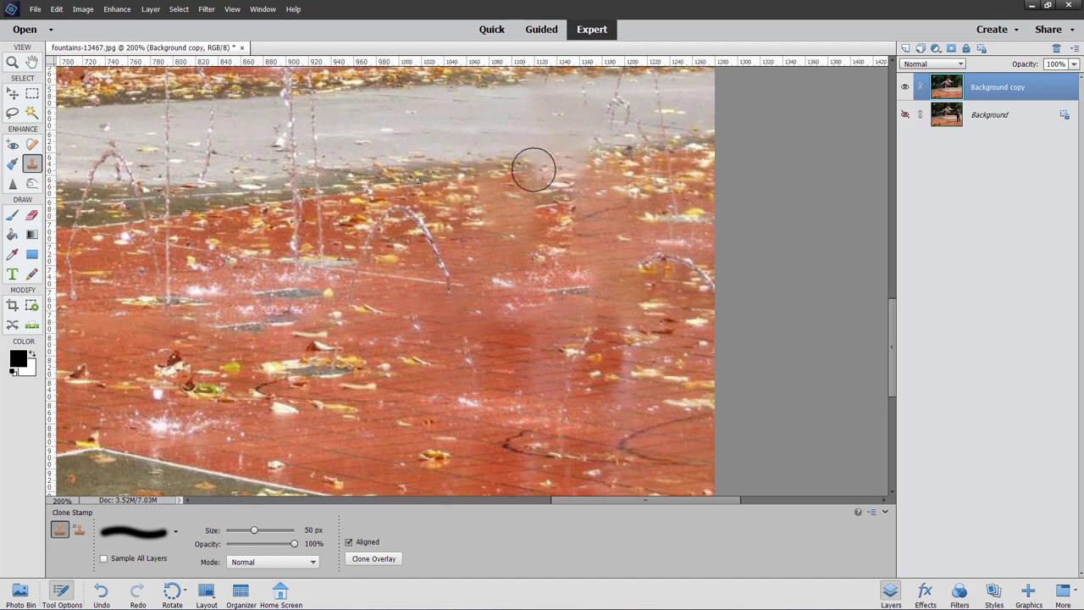
{"action": "mouse_move", "coordinate": [532, 170]}
{"action": "left_mouse_down"}
{"action": "mouse_move", "coordinate": [574, 162]}
{"action": "mouse_move", "coordinate": [563, 196]}
{"action": "mouse_move", "coordinate": [552, 195]}
{"action": "mouse_move", "coordinate": [565, 201]}
{"action": "left_mouse_up"}
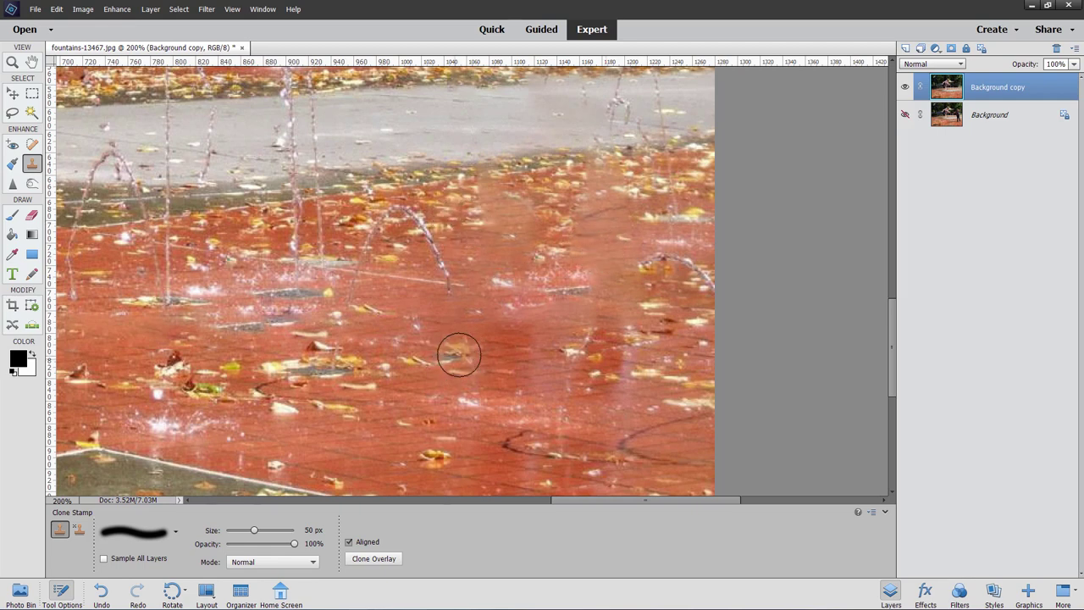
Clone clean red paving with leaves over the smeared streaks and the dark curved line where the woman stood.
{"action": "key", "text": "alt"}
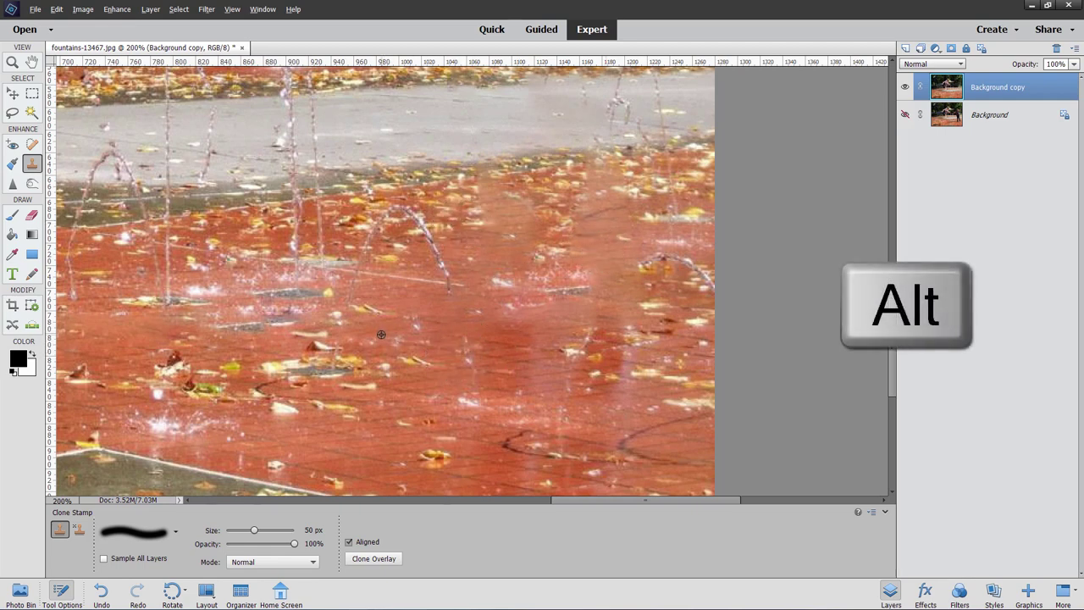
{"action": "left_click", "coordinate": [385, 335], "text": "alt"}
{"action": "mouse_move", "coordinate": [491, 334]}
{"action": "left_mouse_down"}
{"action": "mouse_move", "coordinate": [516, 338]}
{"action": "mouse_move", "coordinate": [497, 410]}
{"action": "left_mouse_up"}
{"action": "key", "text": "alt"}
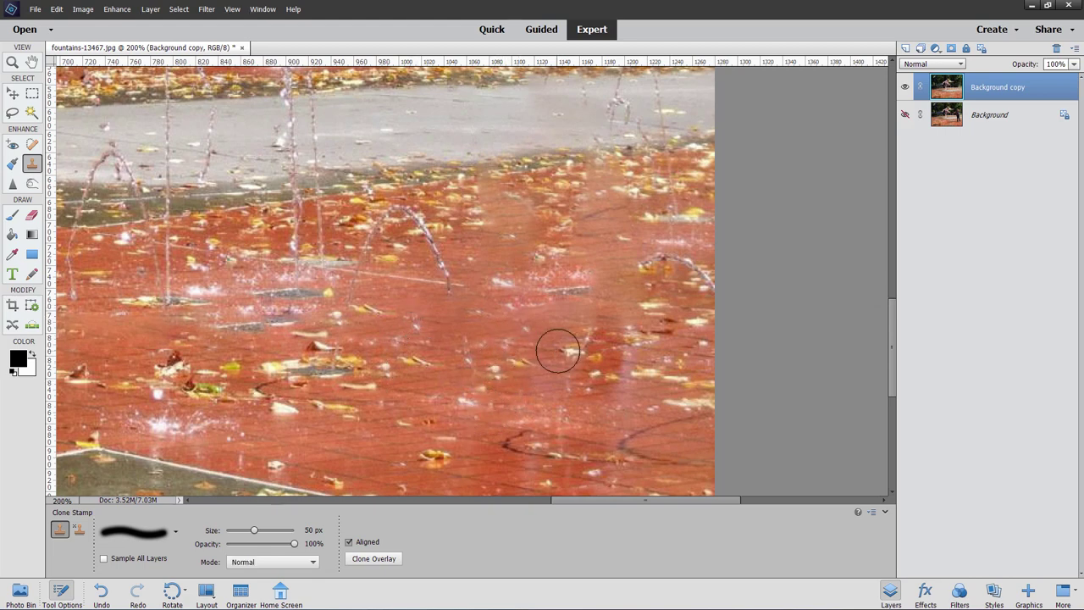
{"action": "mouse_move", "coordinate": [557, 350]}
{"action": "left_mouse_down"}
{"action": "mouse_move", "coordinate": [604, 349]}
{"action": "mouse_move", "coordinate": [607, 334]}
{"action": "mouse_move", "coordinate": [617, 363]}
{"action": "mouse_move", "coordinate": [588, 429]}
{"action": "mouse_move", "coordinate": [495, 414]}
{"action": "mouse_move", "coordinate": [519, 444]}
{"action": "mouse_move", "coordinate": [574, 455]}
{"action": "left_mouse_up"}
{"action": "key", "text": "alt"}
{"action": "left_click", "coordinate": [466, 401], "text": "alt"}
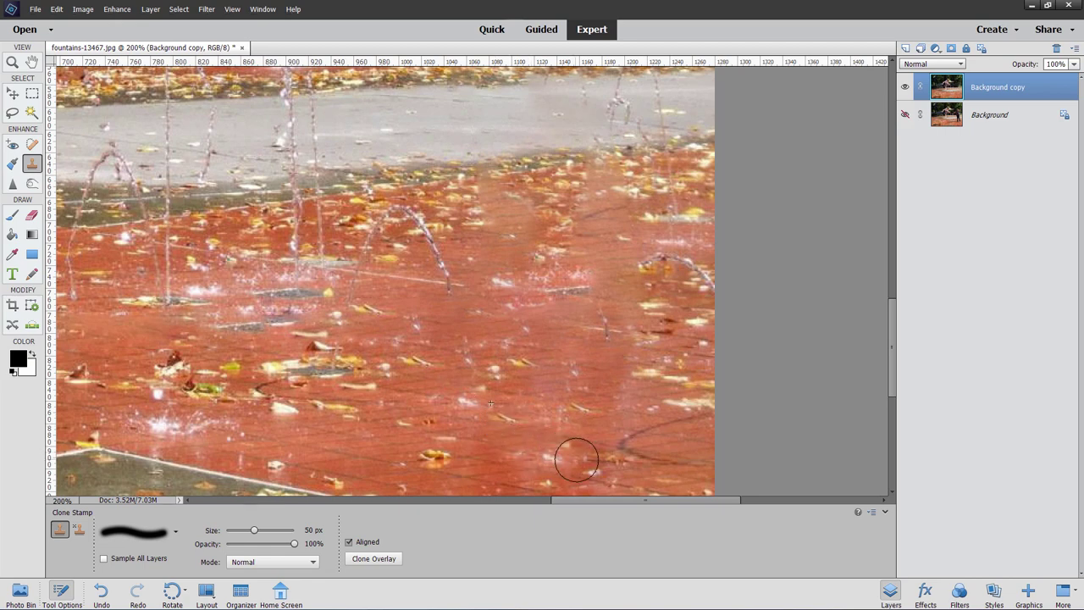
Clone over the remaining smudges in the red paving near the photo's lower edge and beside the drain cover.
{"action": "left_click_drag", "start_coordinate": [487, 407], "coordinate": [489, 332]}
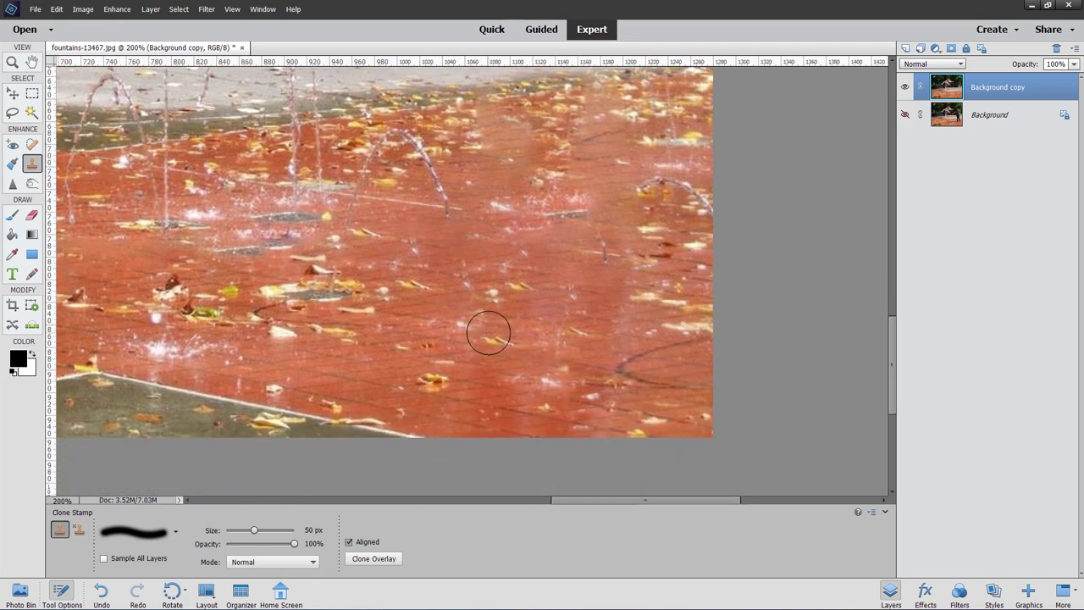
{"action": "left_click", "coordinate": [396, 369], "text": "alt"}
{"action": "mouse_move", "coordinate": [468, 382]}
{"action": "left_mouse_down"}
{"action": "mouse_move", "coordinate": [496, 404]}
{"action": "mouse_move", "coordinate": [489, 380]}
{"action": "mouse_move", "coordinate": [423, 396]}
{"action": "left_mouse_up"}
{"action": "mouse_move", "coordinate": [551, 388]}
{"action": "left_mouse_down"}
{"action": "mouse_move", "coordinate": [582, 399]}
{"action": "mouse_move", "coordinate": [590, 317]}
{"action": "mouse_move", "coordinate": [541, 313]}
{"action": "mouse_move", "coordinate": [547, 434]}
{"action": "left_mouse_up"}
{"action": "left_click_drag", "start_coordinate": [517, 346], "coordinate": [534, 365]}
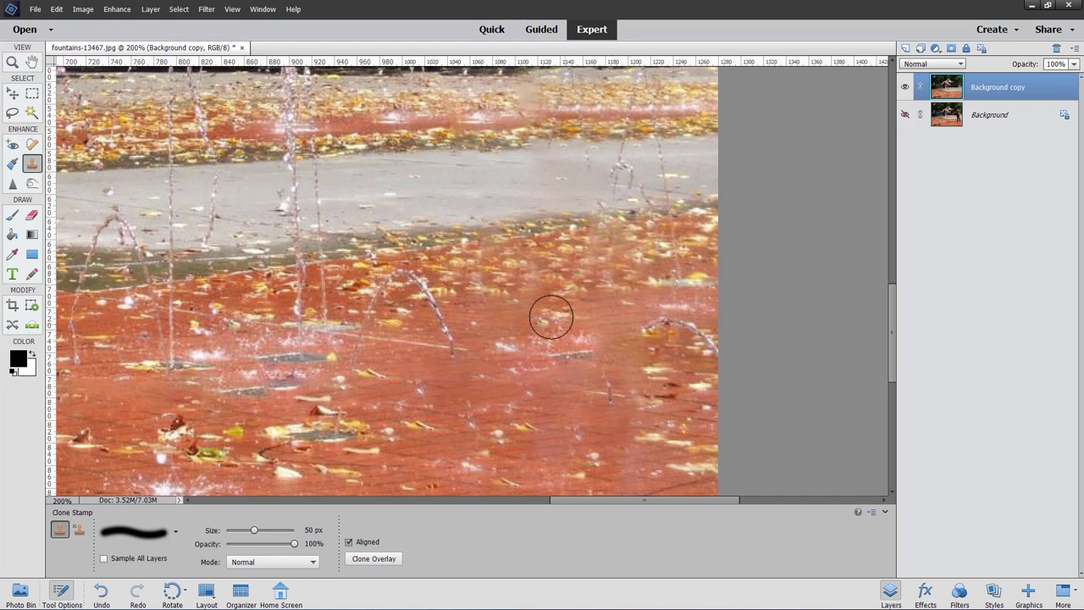
{"action": "left_click", "coordinate": [651, 390]}
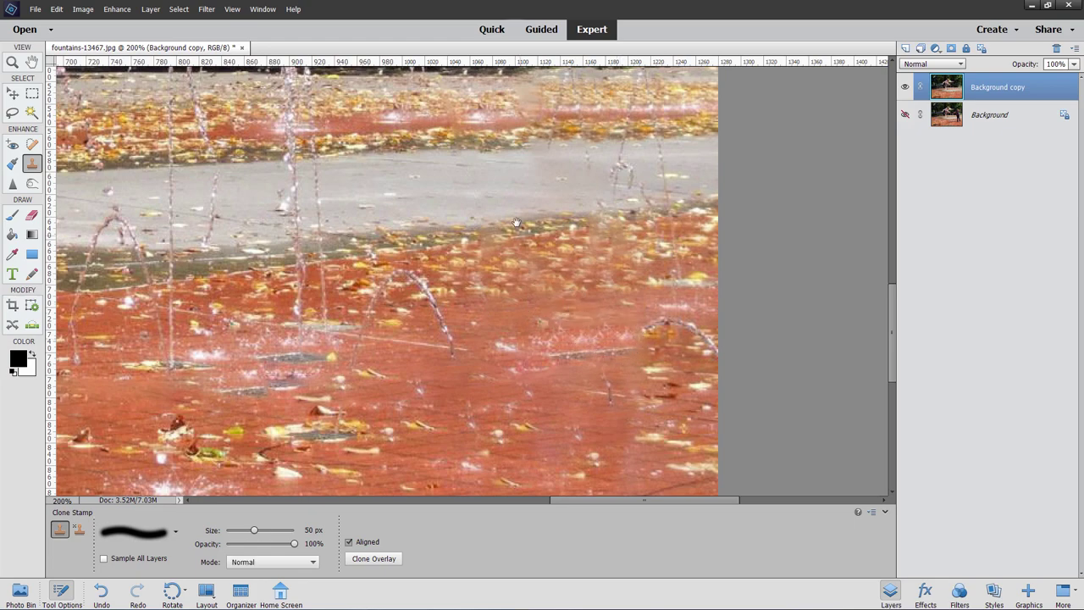
Clone the small arching fountain and the dark hedge above it over the smudged area around the jet in front of the seated people.
{"action": "key", "text": "space"}
{"action": "left_click_drag", "start_coordinate": [517, 221], "coordinate": [560, 406]}
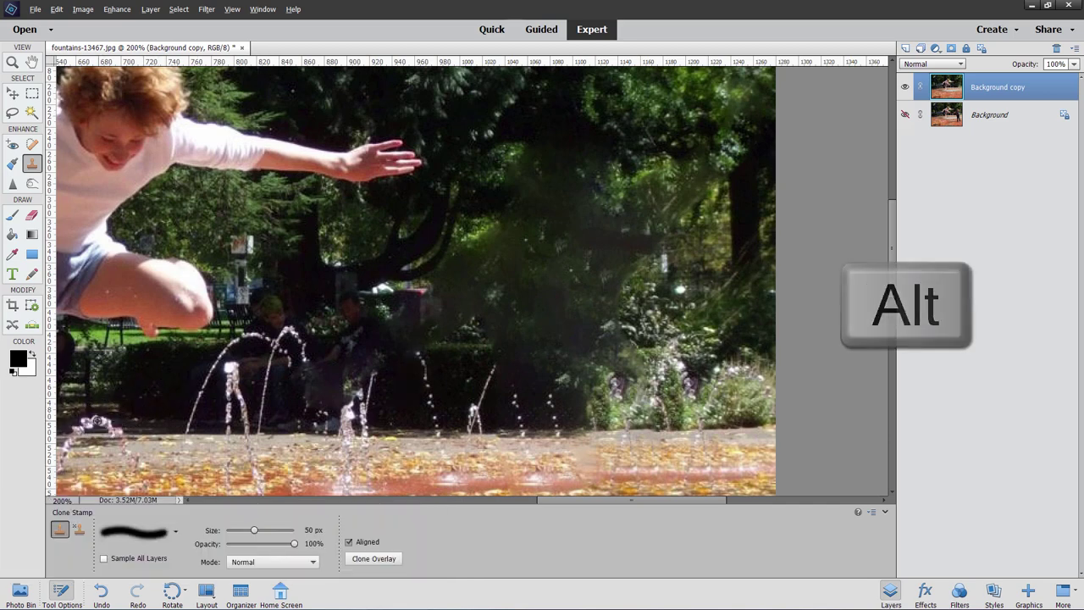
{"action": "left_click", "coordinate": [97, 424], "text": "alt"}
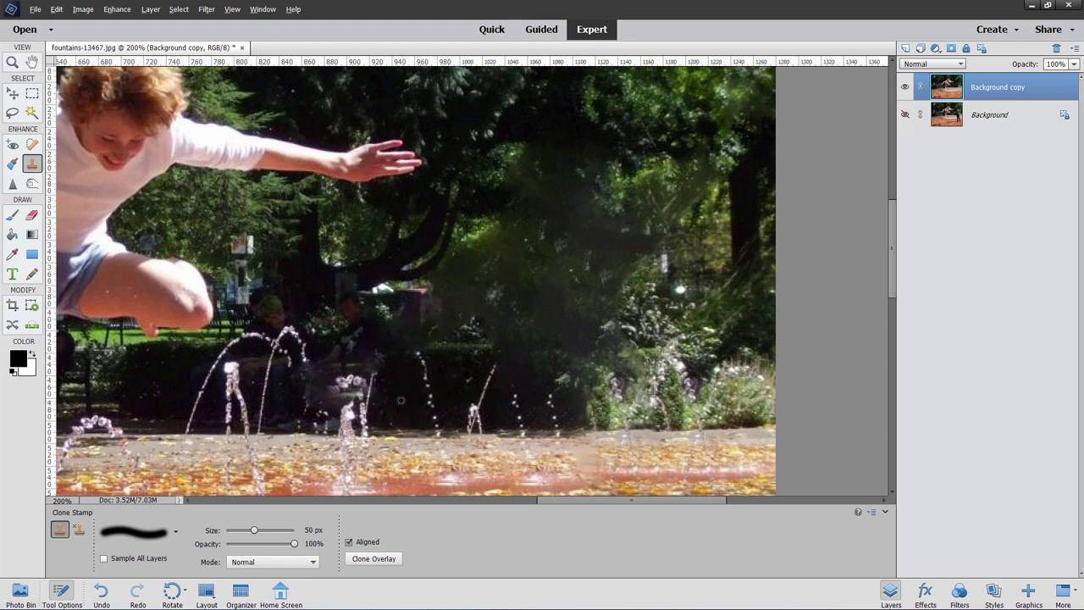
{"action": "left_click", "coordinate": [354, 398]}
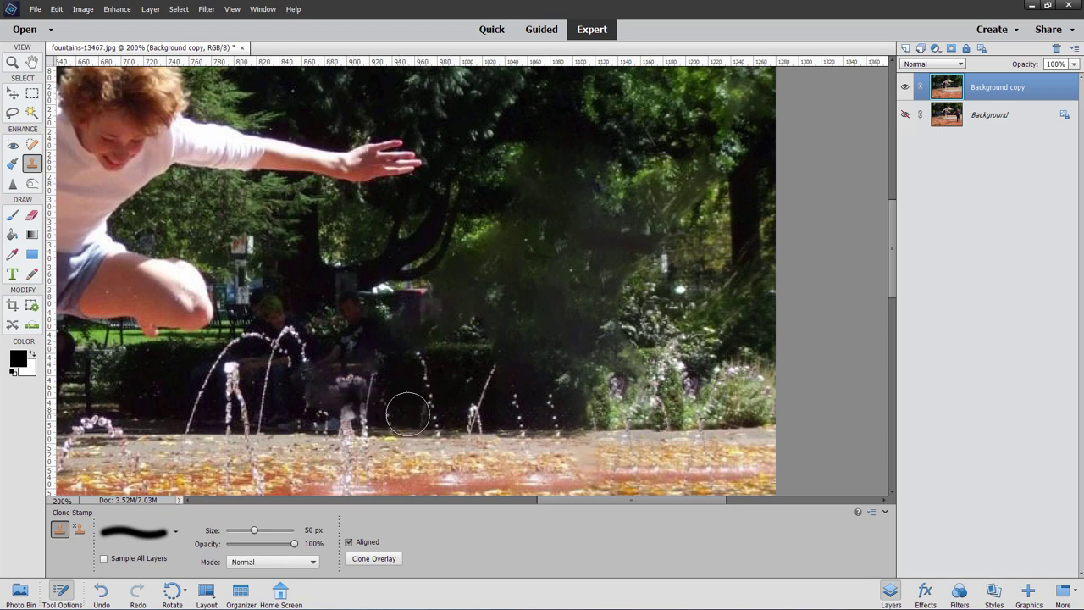
{"action": "left_click", "coordinate": [400, 404]}
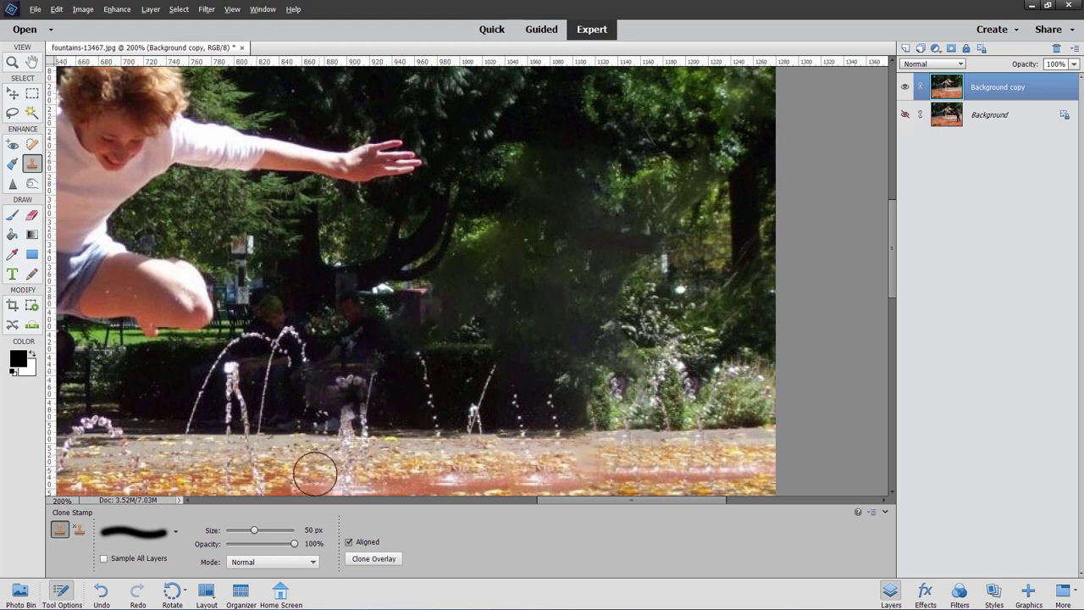
{"action": "left_click_drag", "start_coordinate": [547, 500], "coordinate": [464, 499]}
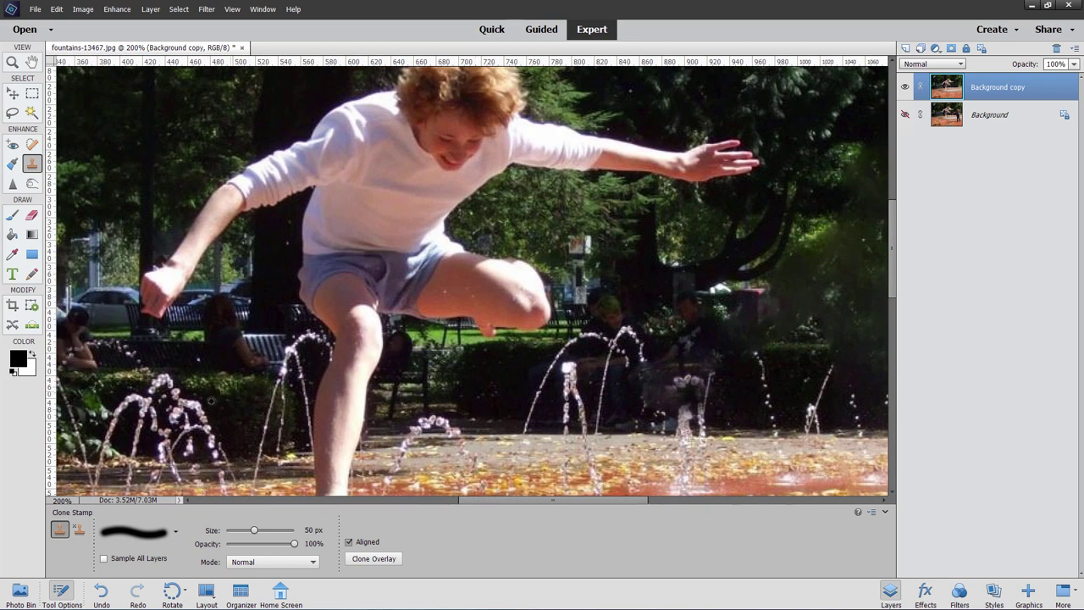
{"action": "left_click", "coordinate": [448, 401], "text": "alt"}
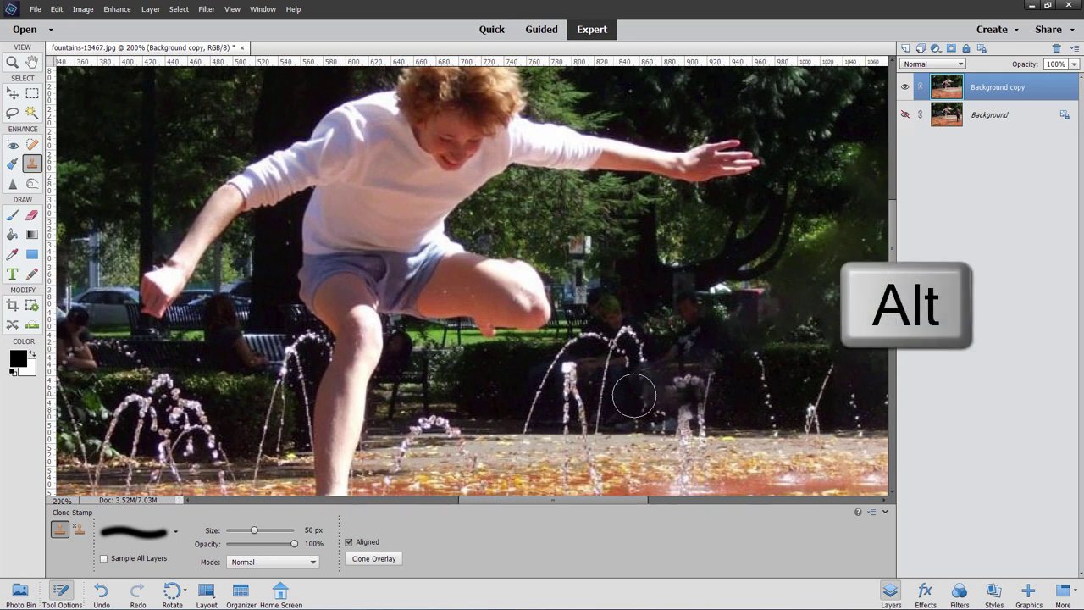
{"action": "mouse_move", "coordinate": [657, 391]}
{"action": "left_mouse_down"}
{"action": "mouse_move", "coordinate": [686, 386]}
{"action": "mouse_move", "coordinate": [735, 434]}
{"action": "mouse_move", "coordinate": [727, 442]}
{"action": "left_mouse_up"}
Clone the top edge of the hedge across the blurred gap behind the fountains, extending it toward the white-flowered bushes.
{"action": "left_click_drag", "start_coordinate": [655, 435], "coordinate": [441, 453]}
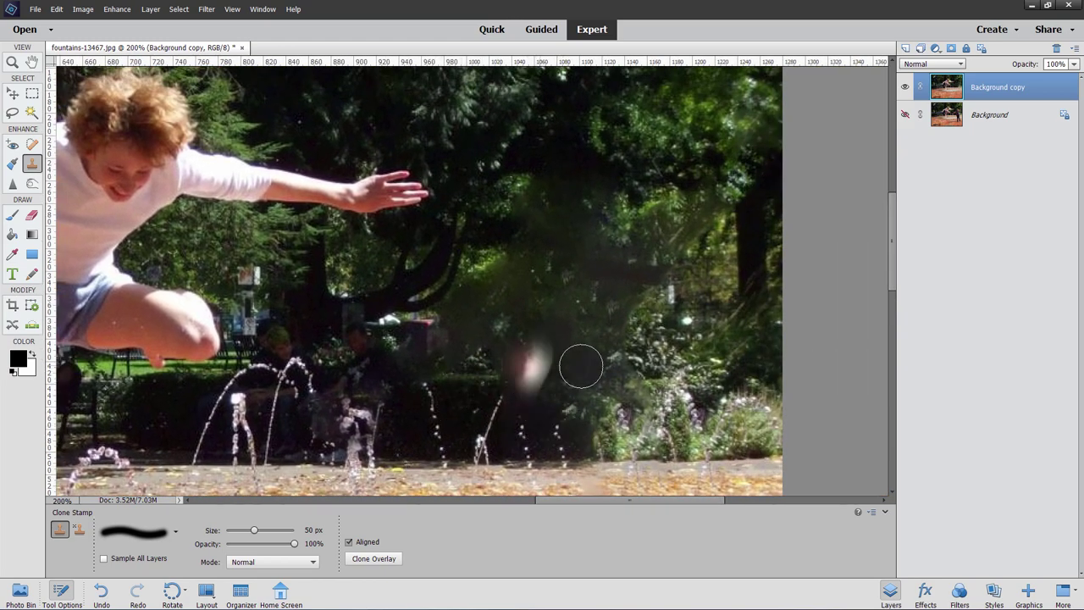
{"action": "left_click", "coordinate": [452, 383], "text": "alt"}
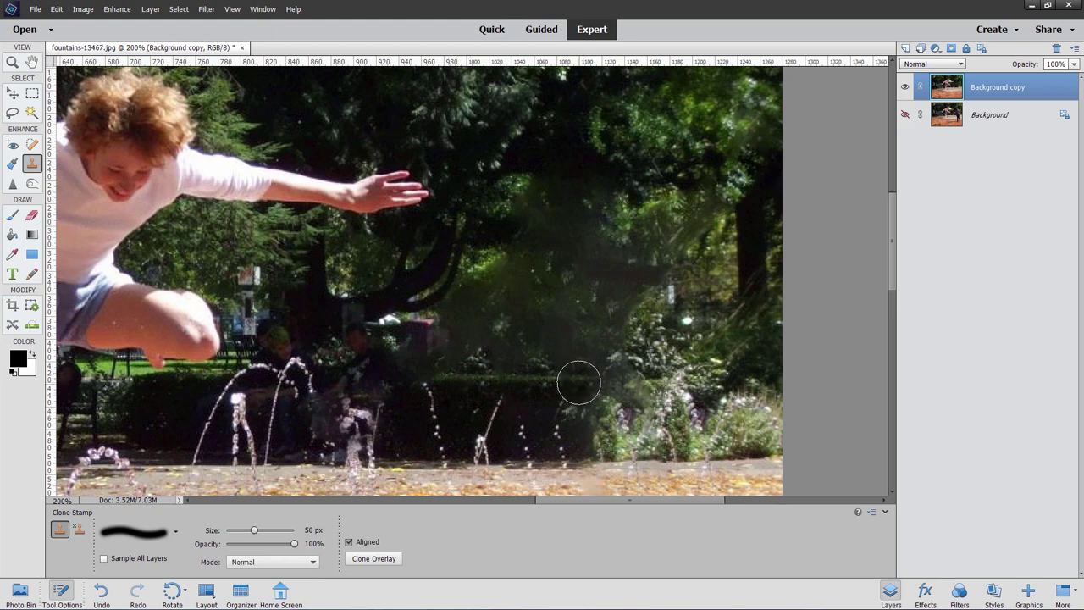
{"action": "left_click_drag", "start_coordinate": [580, 383], "coordinate": [634, 378]}
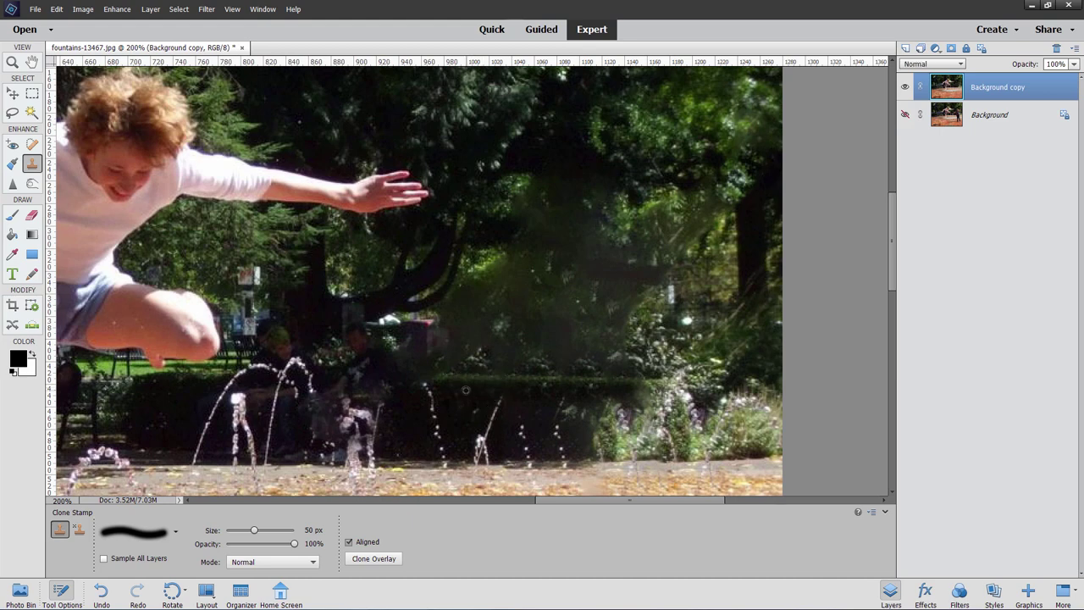
Clone the white-flowered bushes along the blurred strip above the hedge, extending them toward the tree at the jumper's outstretched hand.
{"action": "left_click", "coordinate": [592, 388]}
{"action": "left_click_drag", "start_coordinate": [586, 347], "coordinate": [630, 349]}
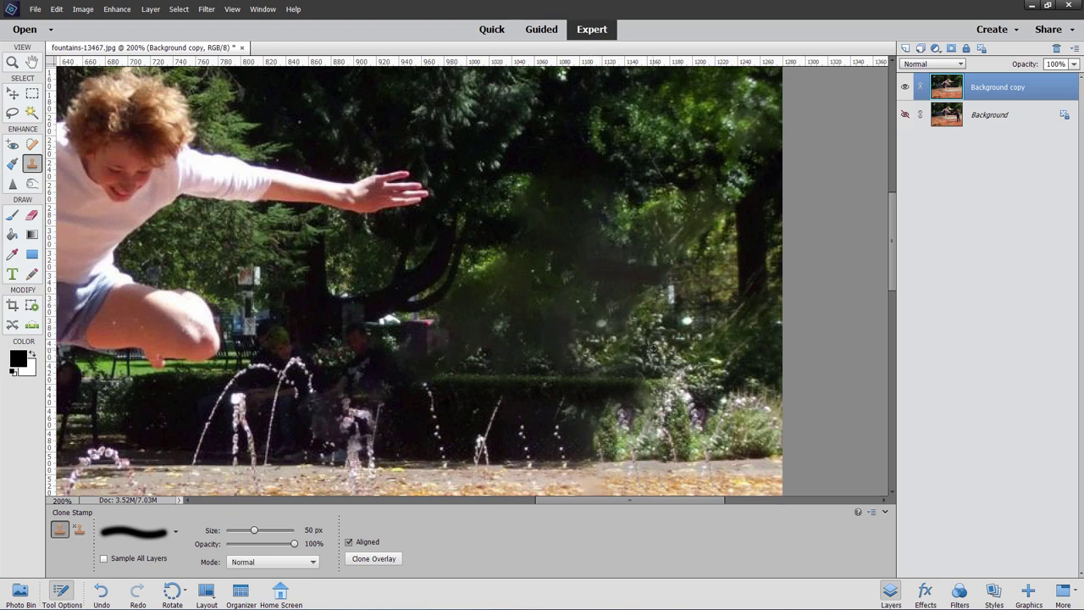
{"action": "left_click_drag", "start_coordinate": [563, 334], "coordinate": [536, 341]}
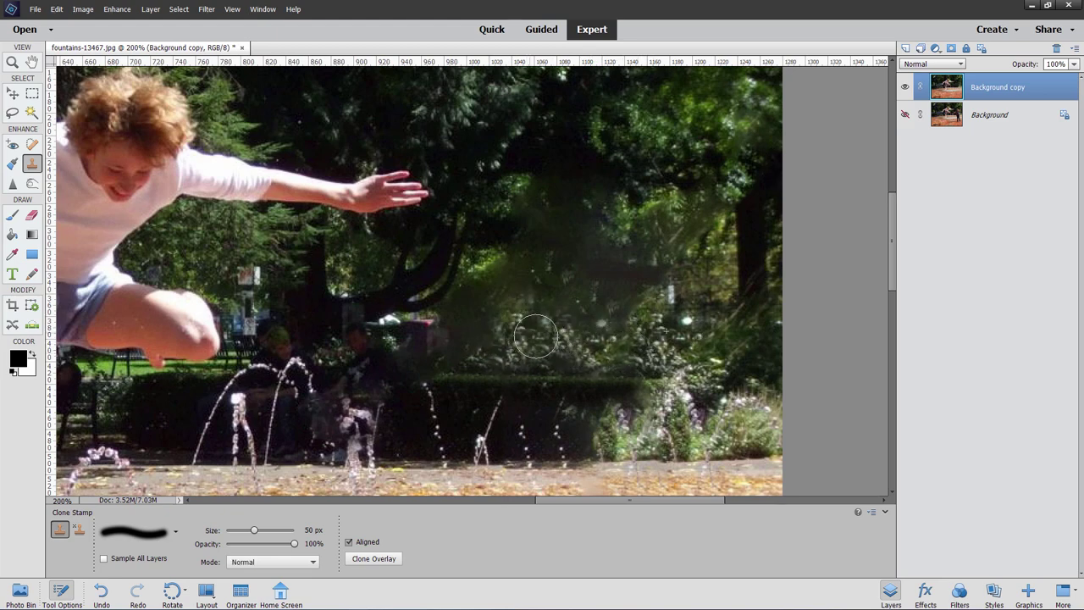
{"action": "mouse_move", "coordinate": [535, 336]}
{"action": "left_mouse_down"}
{"action": "mouse_move", "coordinate": [568, 355]}
{"action": "mouse_move", "coordinate": [724, 330]}
{"action": "left_mouse_up"}
{"action": "left_click_drag", "start_coordinate": [491, 318], "coordinate": [461, 323]}
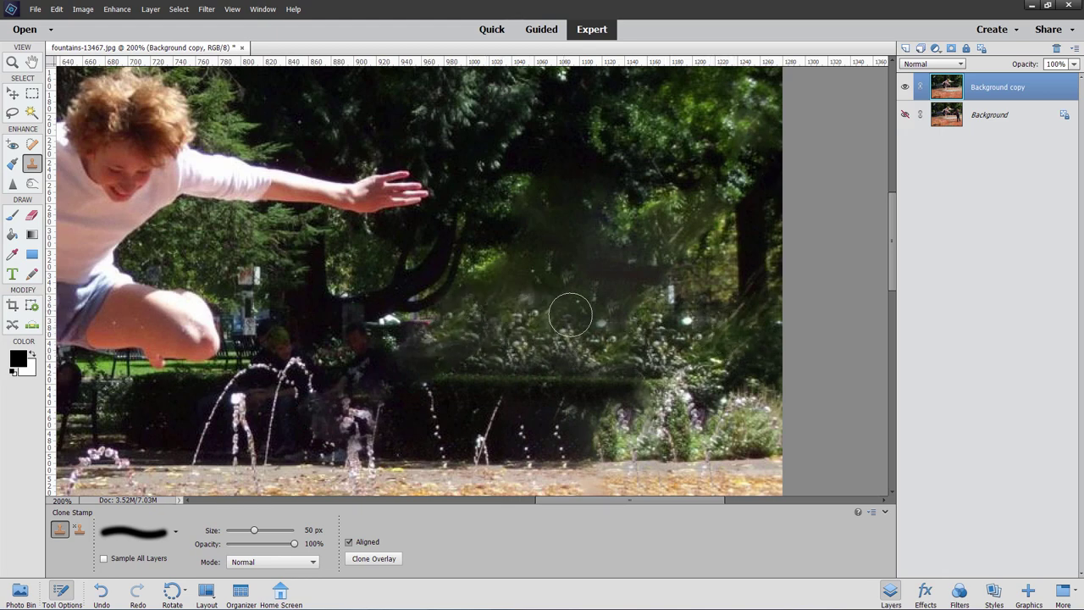
Clone sunlit green foliage over the dark blurred area between the bushes and the tree canopy, beside the right-hand trunk.
{"action": "mouse_move", "coordinate": [712, 288]}
{"action": "left_mouse_down"}
{"action": "mouse_move", "coordinate": [592, 283]}
{"action": "mouse_move", "coordinate": [598, 260]}
{"action": "mouse_move", "coordinate": [618, 310]}
{"action": "mouse_move", "coordinate": [583, 298]}
{"action": "mouse_move", "coordinate": [582, 260]}
{"action": "mouse_move", "coordinate": [641, 265]}
{"action": "left_mouse_up"}
{"action": "mouse_move", "coordinate": [524, 285]}
{"action": "left_mouse_down"}
{"action": "mouse_move", "coordinate": [556, 278]}
{"action": "mouse_move", "coordinate": [498, 277]}
{"action": "mouse_move", "coordinate": [521, 238]}
{"action": "mouse_move", "coordinate": [570, 288]}
{"action": "mouse_move", "coordinate": [616, 258]}
{"action": "mouse_move", "coordinate": [569, 209]}
{"action": "left_mouse_up"}
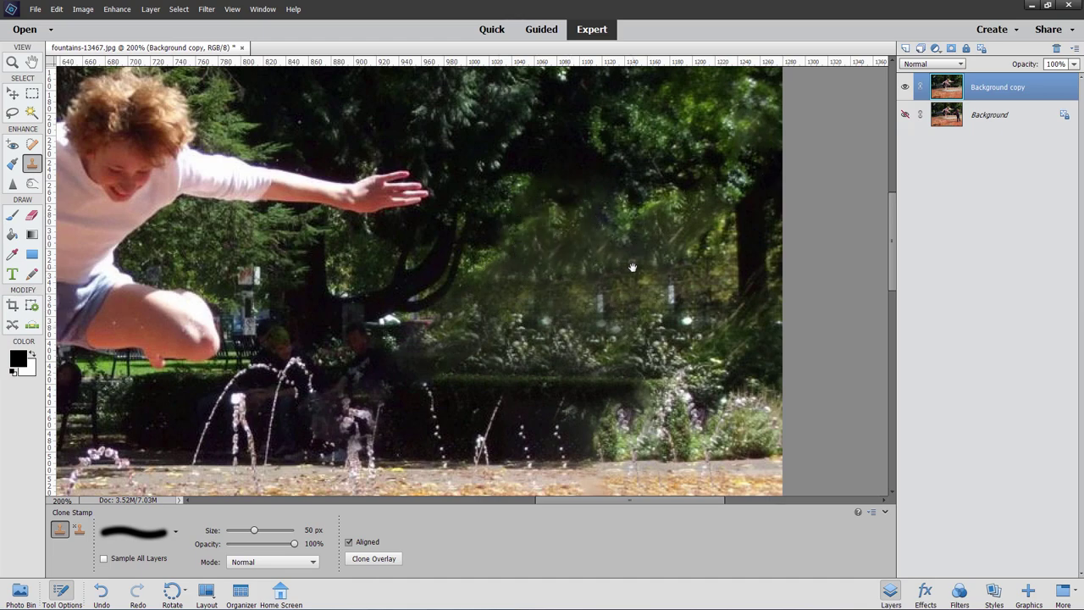
{"action": "mouse_move", "coordinate": [632, 267]}
{"action": "left_mouse_down"}
{"action": "mouse_move", "coordinate": [612, 309]}
{"action": "mouse_move", "coordinate": [607, 426]}
{"action": "left_mouse_up"}
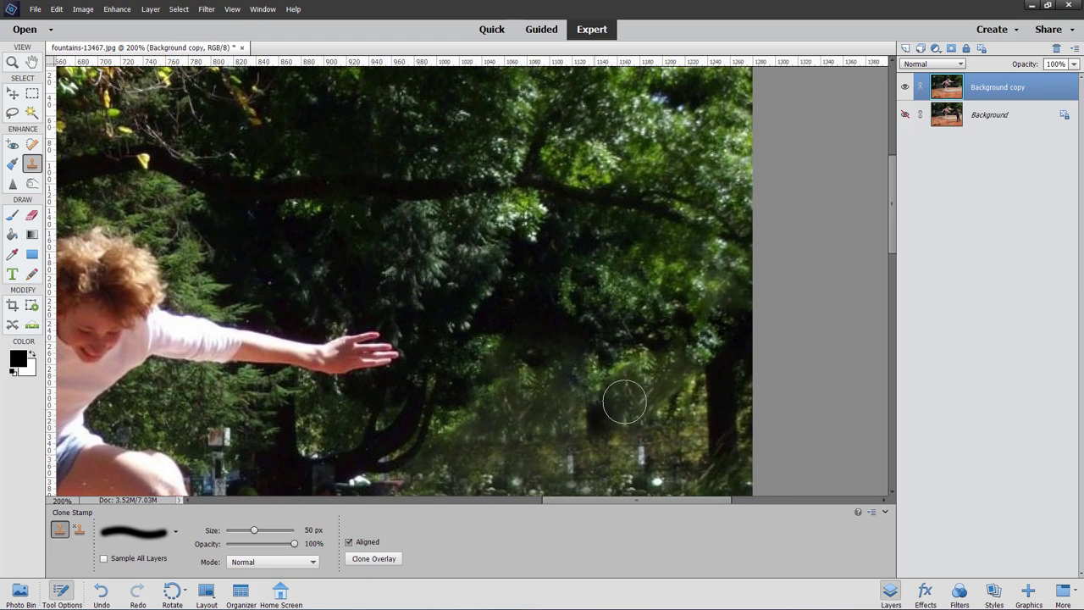
{"action": "left_click_drag", "start_coordinate": [649, 393], "coordinate": [630, 375]}
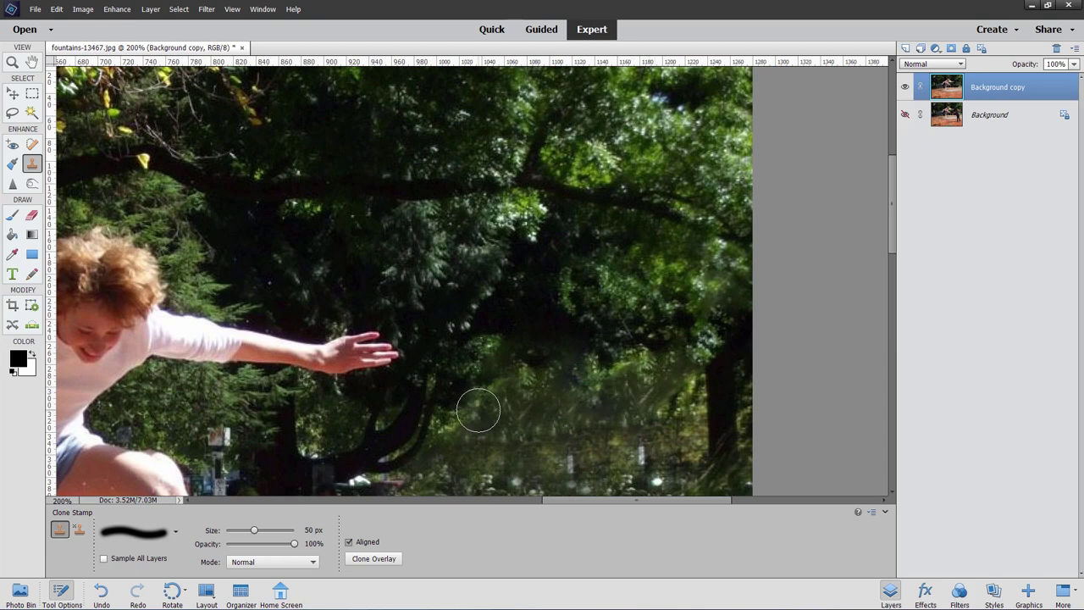
{"action": "mouse_move", "coordinate": [539, 377]}
{"action": "left_mouse_down"}
{"action": "mouse_move", "coordinate": [565, 343]}
{"action": "mouse_move", "coordinate": [515, 354]}
{"action": "left_mouse_up"}
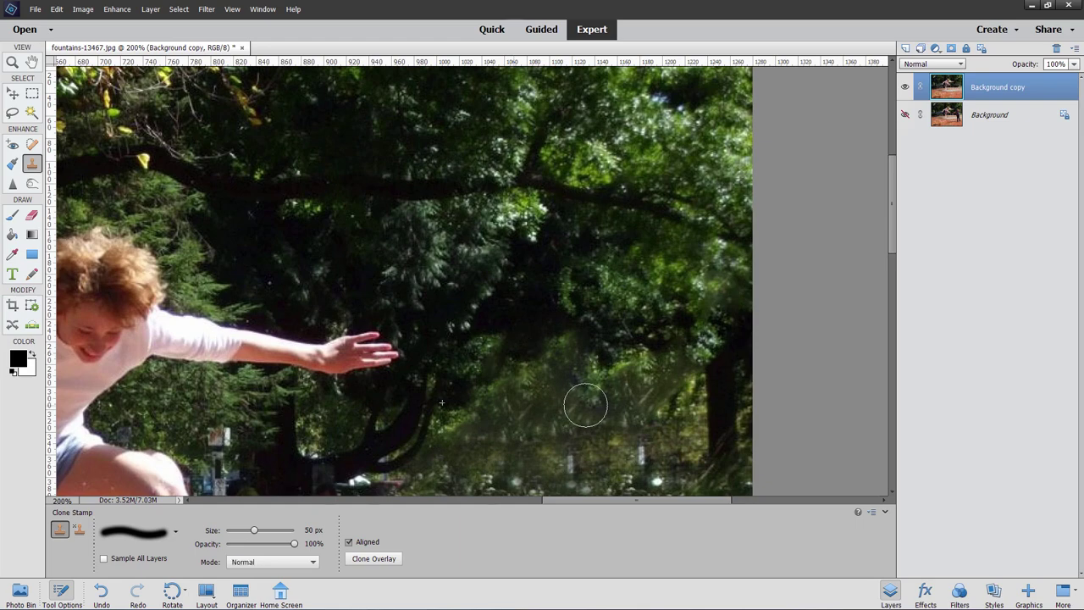
{"action": "left_click_drag", "start_coordinate": [585, 402], "coordinate": [633, 285]}
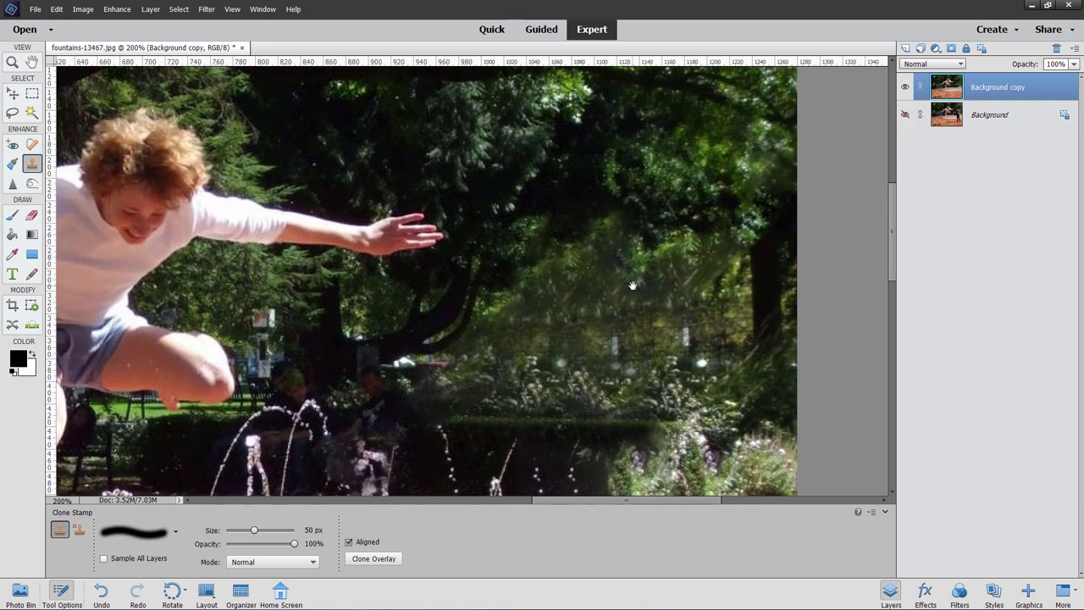
Clone foliage over the repeated bright post and light spots just above the flowering bushes.
{"action": "mouse_move", "coordinate": [618, 342]}
{"action": "left_mouse_down"}
{"action": "mouse_move", "coordinate": [680, 339]}
{"action": "mouse_move", "coordinate": [618, 334]}
{"action": "left_mouse_up"}
{"action": "left_click_drag", "start_coordinate": [610, 352], "coordinate": [628, 354]}
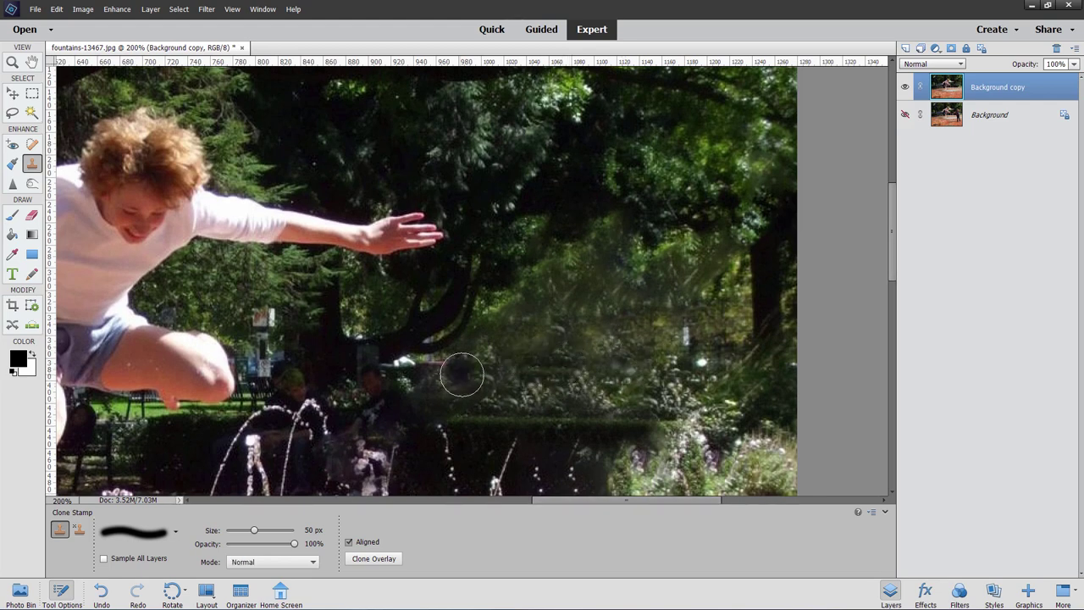
{"action": "left_click", "coordinate": [536, 368]}
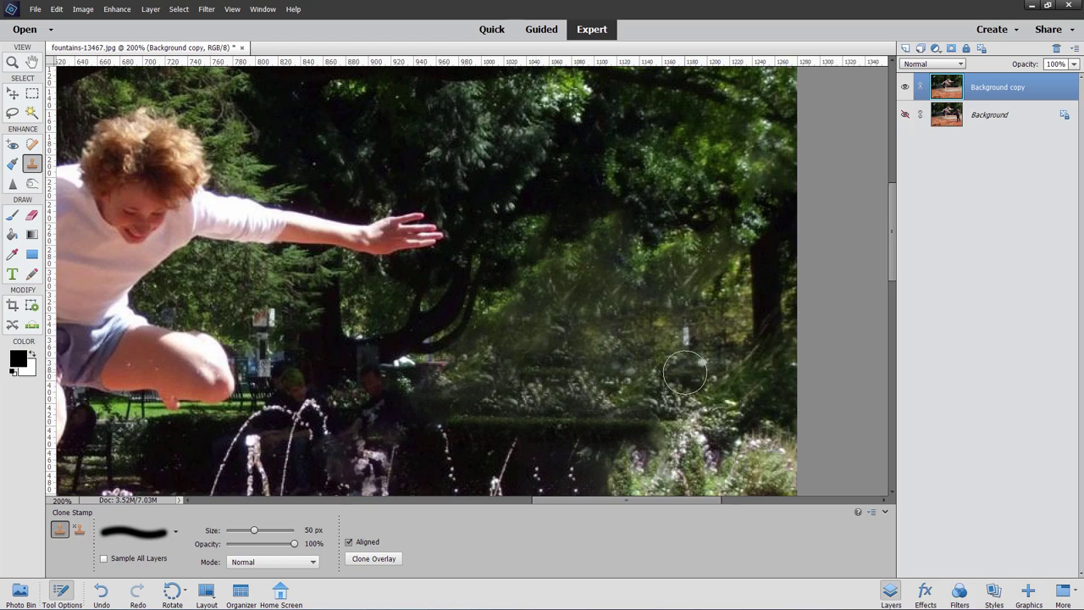
{"action": "key", "text": "ctrl+0"}
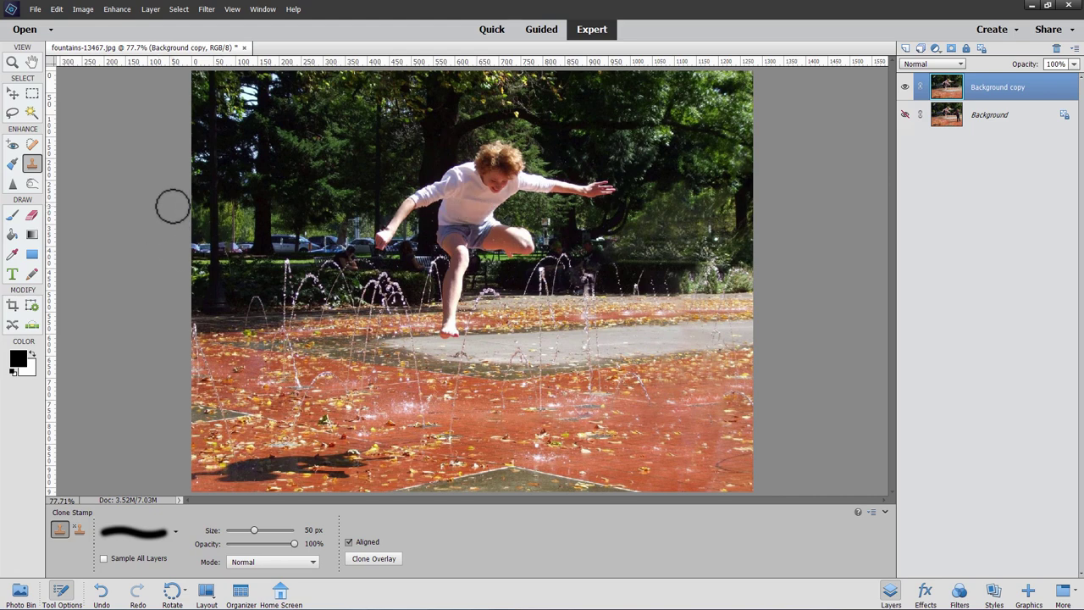
Select the jumping person with Select Subject, copy the selection to a new layer, and check the isolated cut-out.
{"action": "left_click", "coordinate": [178, 10]}
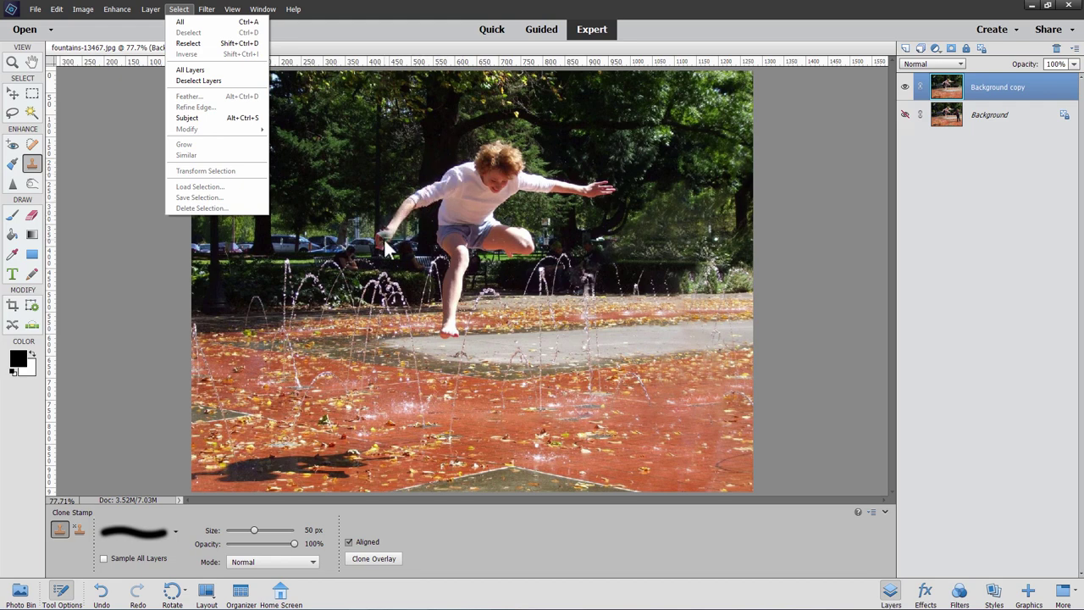
{"action": "left_click", "coordinate": [193, 118]}
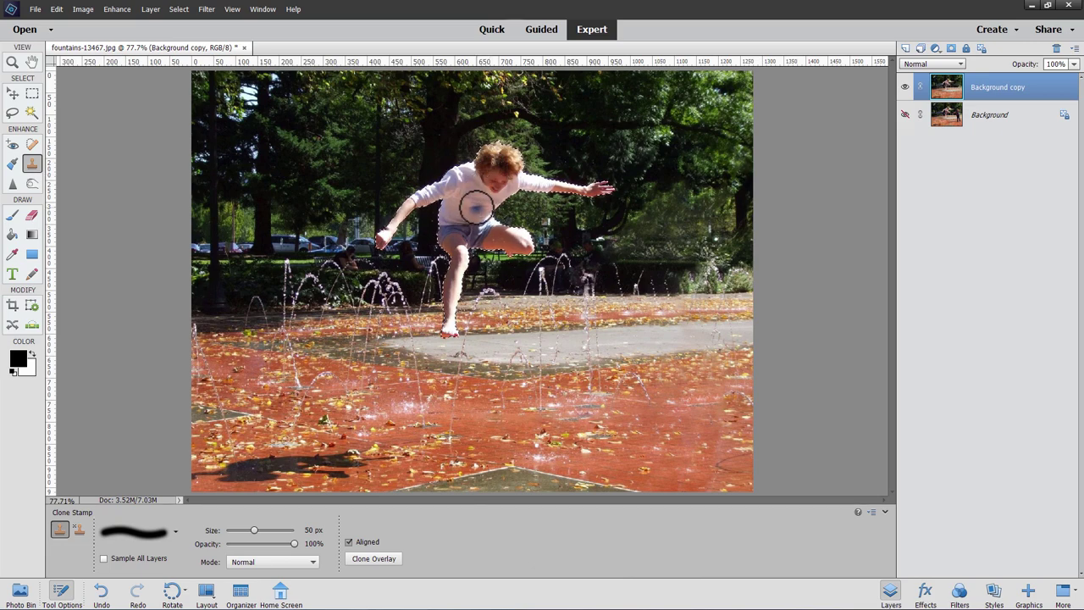
{"action": "left_click", "coordinate": [151, 10]}
{"action": "mouse_move", "coordinate": [165, 22]}
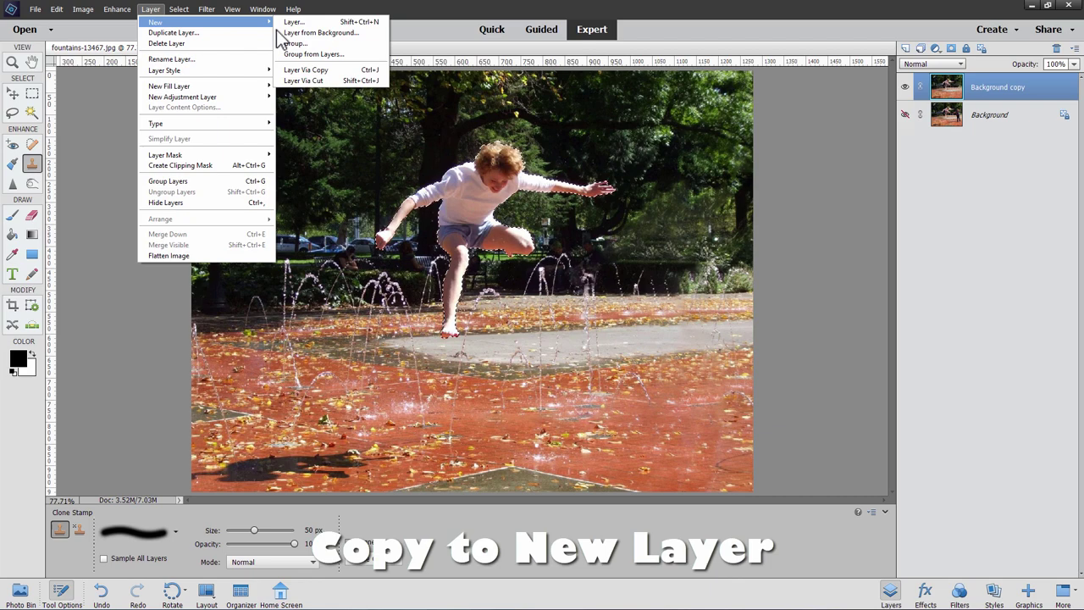
{"action": "left_click", "coordinate": [343, 72]}
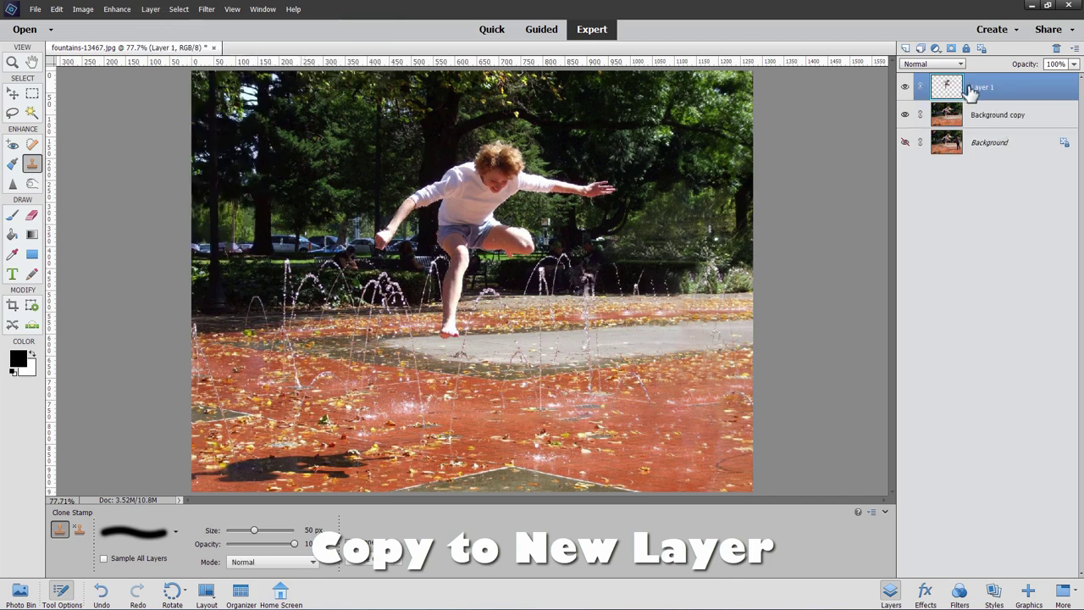
{"action": "left_click", "coordinate": [905, 119]}
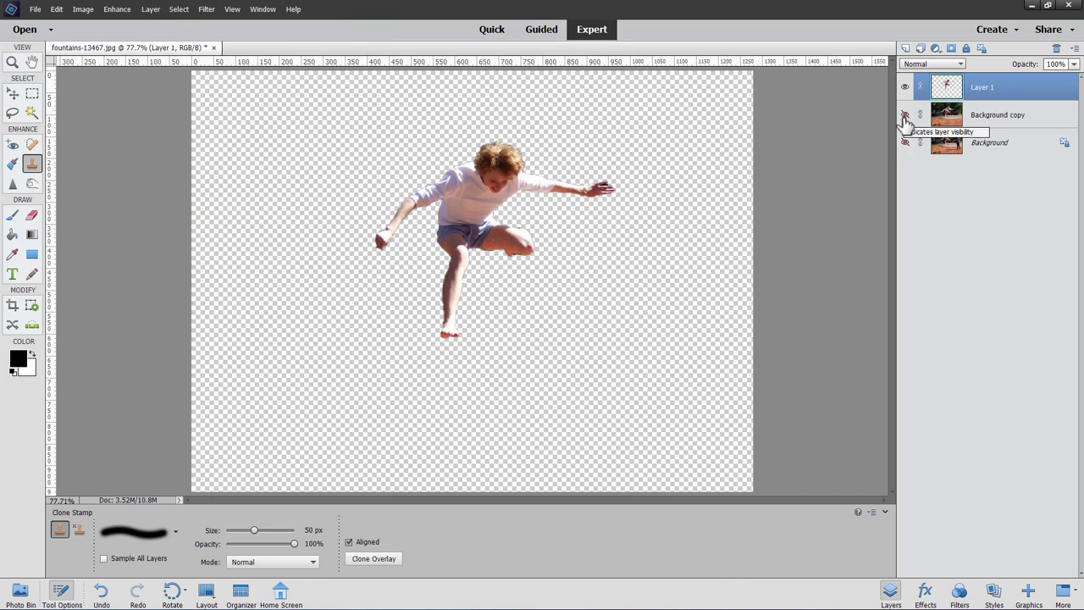
{"action": "left_click", "coordinate": [905, 118]}
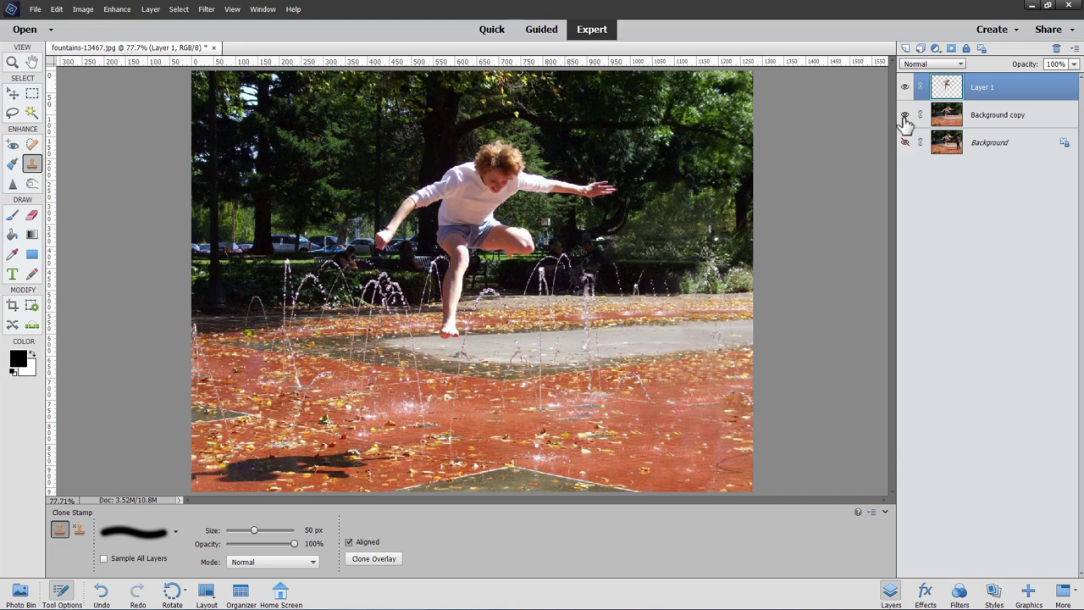
Move the cut-out person on Layer 1 slightly straight down from the original, and hide Layer 1.
{"action": "left_click", "coordinate": [13, 93]}
{"action": "left_click_drag", "start_coordinate": [495, 240], "coordinate": [465, 225]}
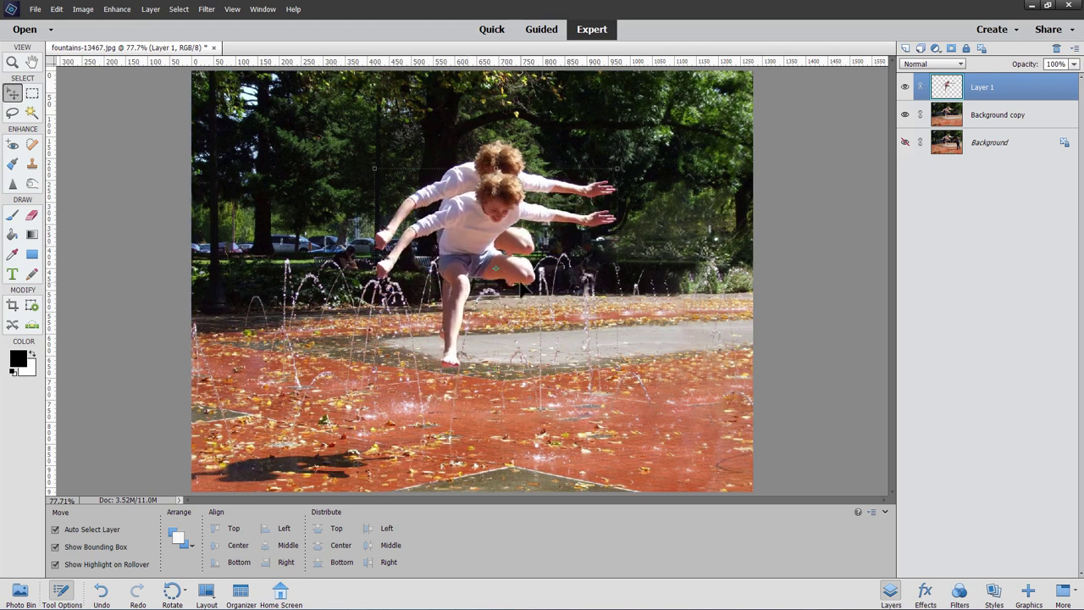
{"action": "left_click", "coordinate": [906, 87]}
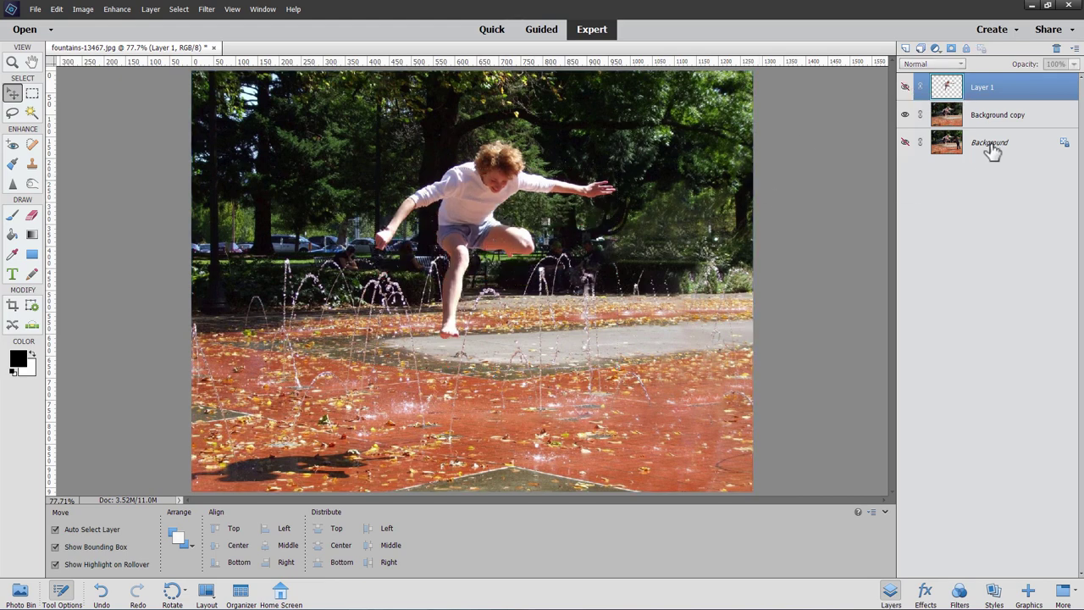
Select the jumping person on the Background copy layer with Select Subject and expand the selection by 5 pixels.
{"action": "left_click", "coordinate": [1008, 117]}
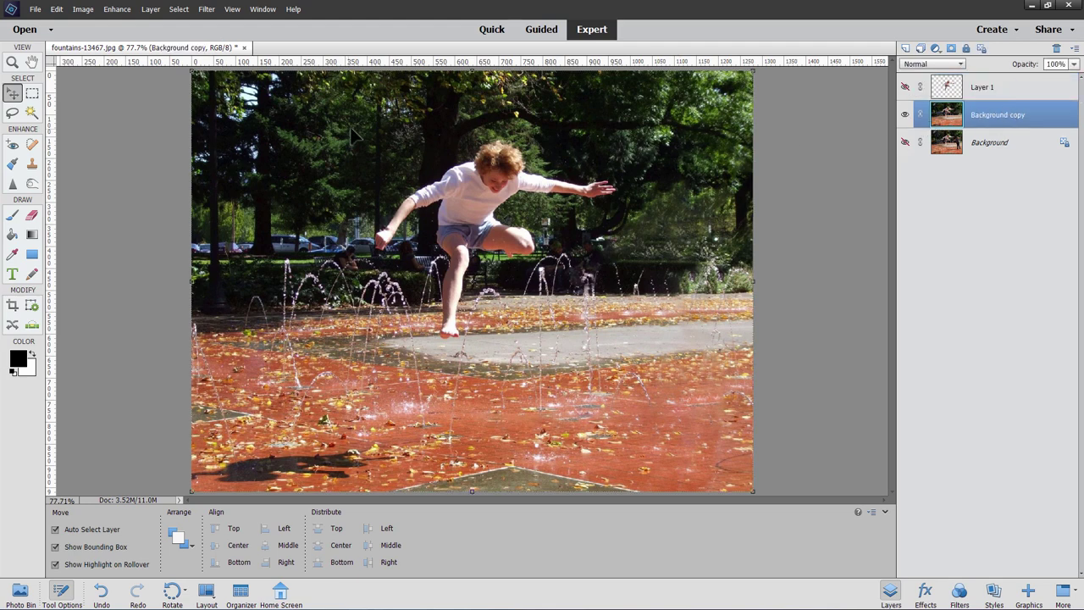
{"action": "left_click", "coordinate": [179, 10]}
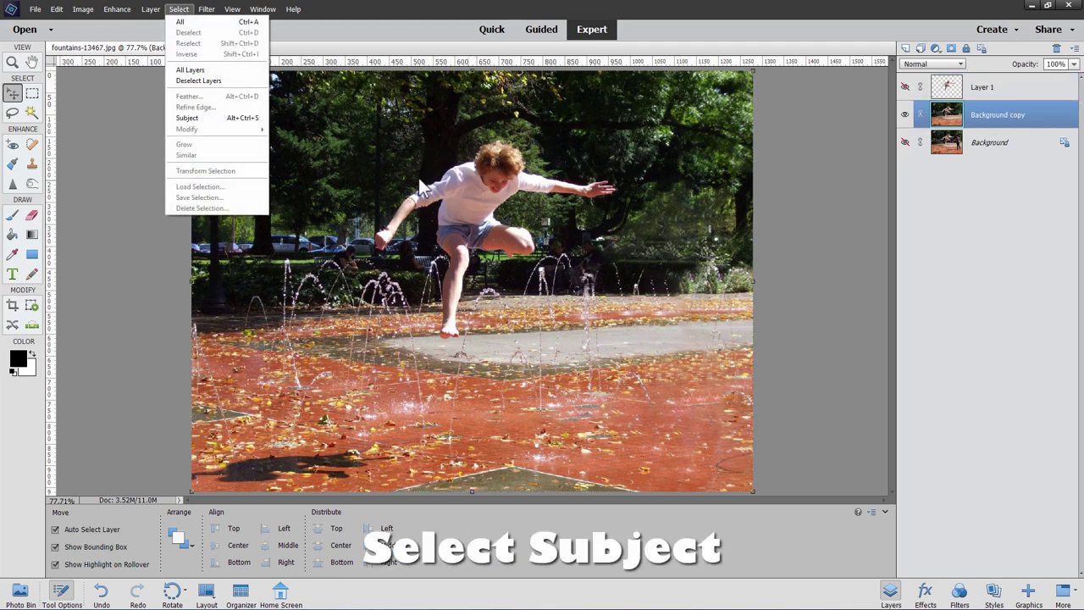
{"action": "left_click", "coordinate": [193, 118]}
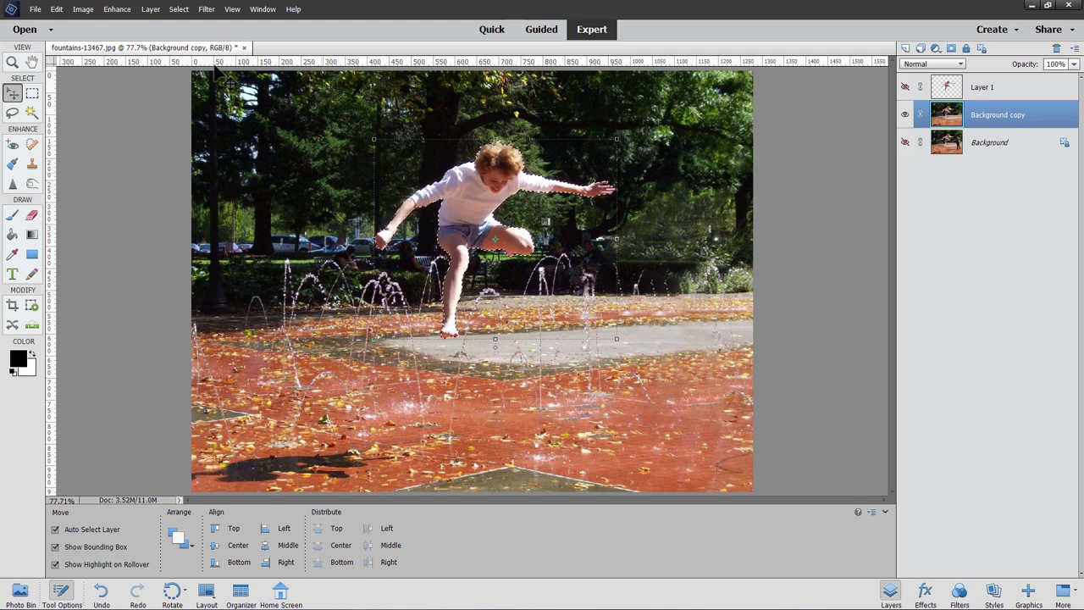
{"action": "left_click", "coordinate": [178, 9]}
{"action": "mouse_move", "coordinate": [212, 128]}
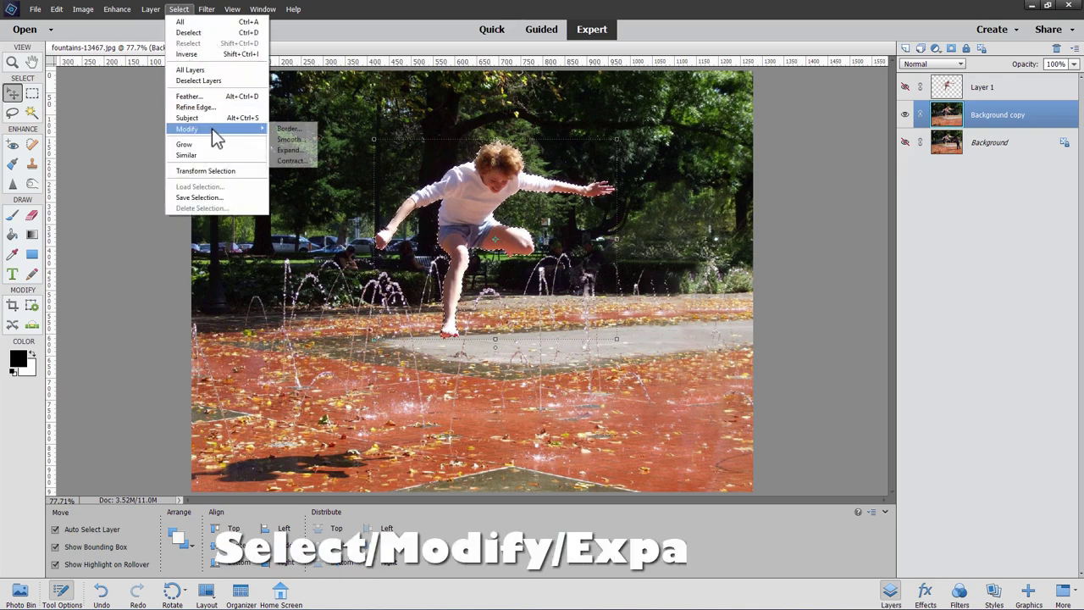
{"action": "left_click", "coordinate": [290, 150]}
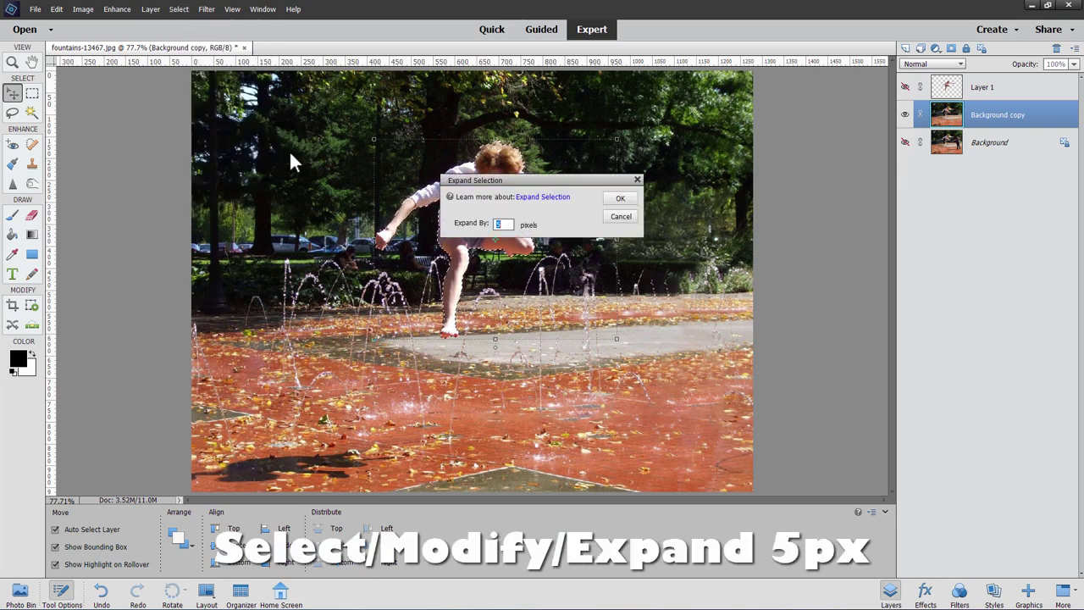
{"action": "left_click_drag", "start_coordinate": [532, 180], "coordinate": [652, 188]}
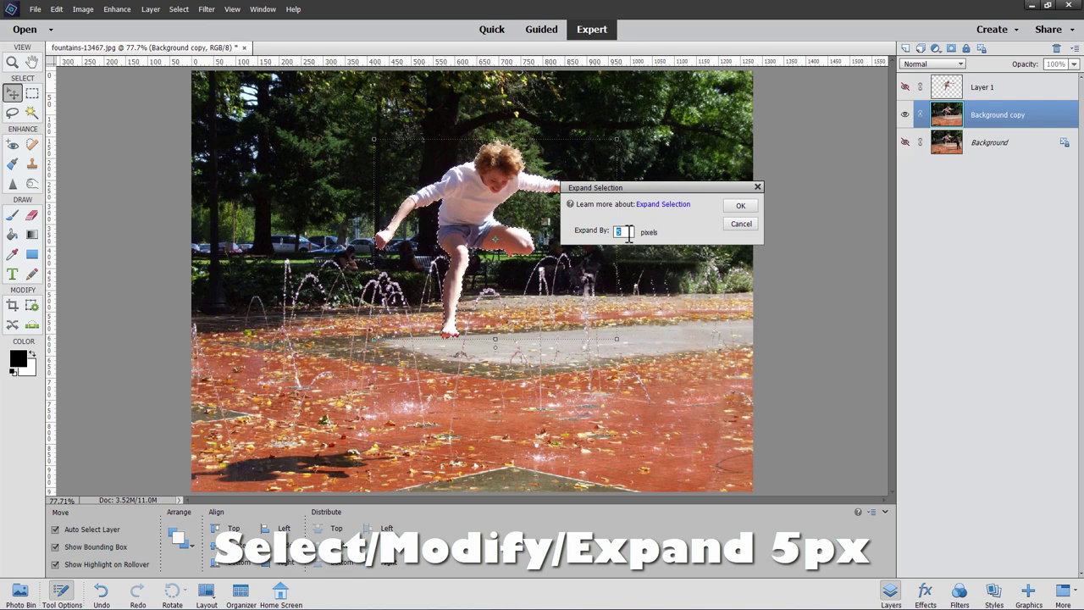
{"action": "left_click", "coordinate": [741, 208]}
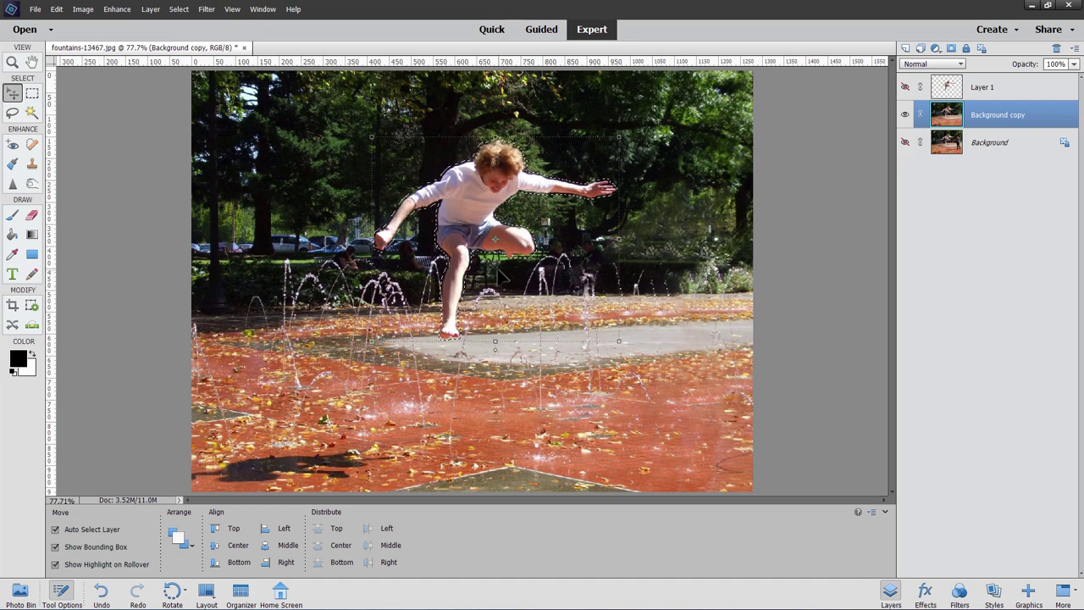
Replace the selected person on Background copy with a Content-Aware fill in Normal mode at 100% opacity, and deselect.
{"action": "left_click", "coordinate": [56, 9]}
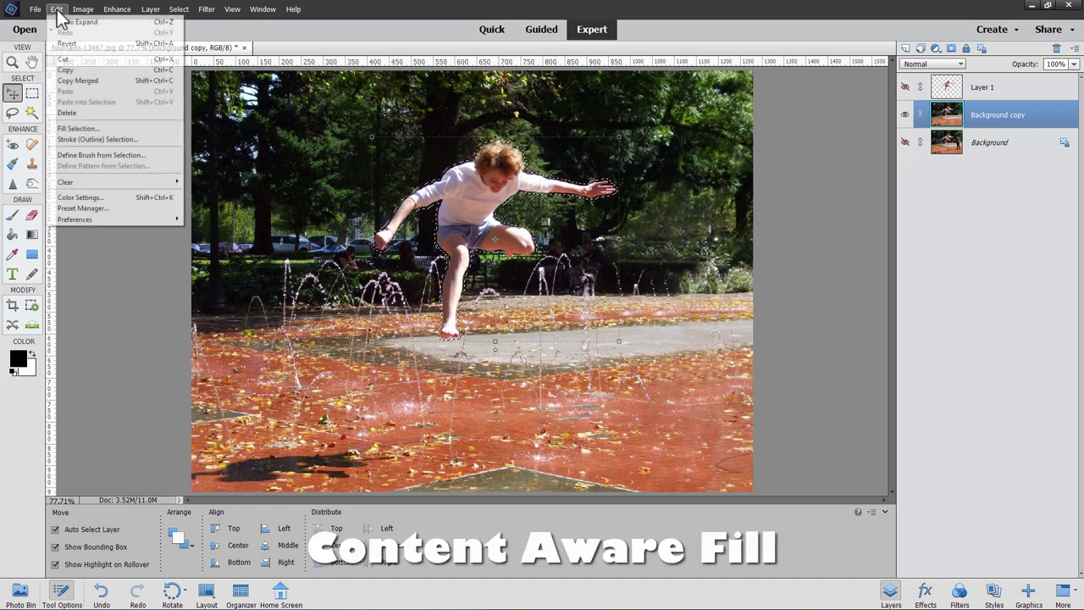
{"action": "left_click", "coordinate": [73, 128]}
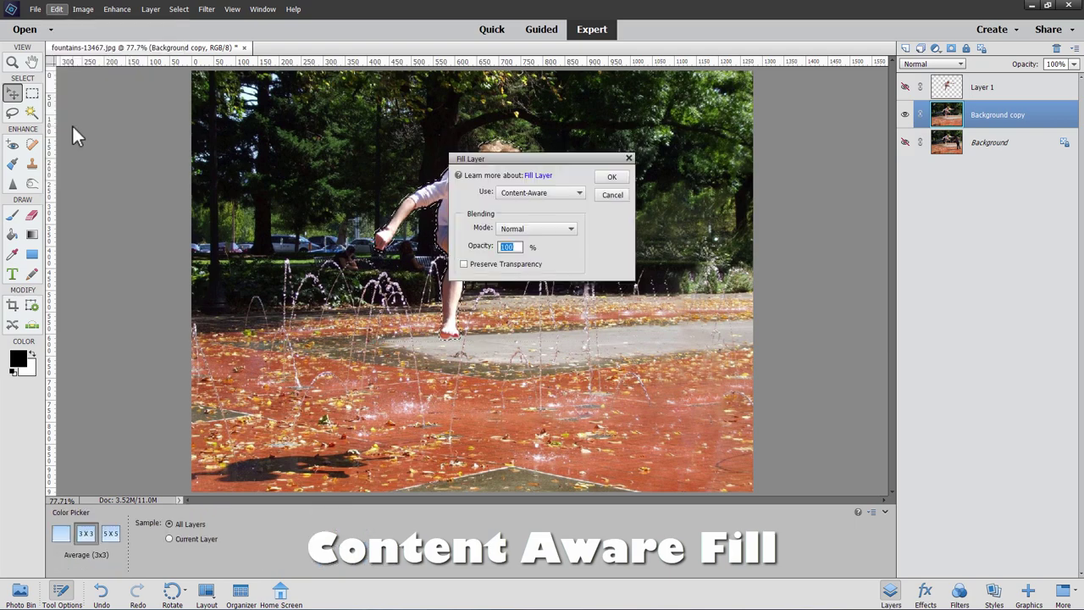
{"action": "left_click", "coordinate": [611, 177]}
{"action": "key", "text": "v"}
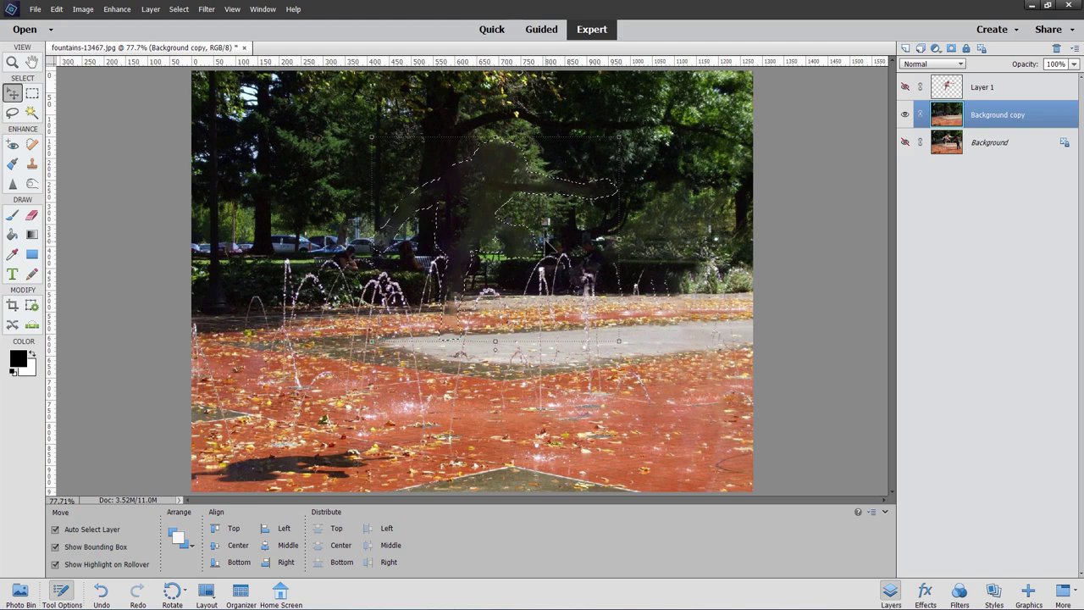
{"action": "key", "text": "ctrl+d"}
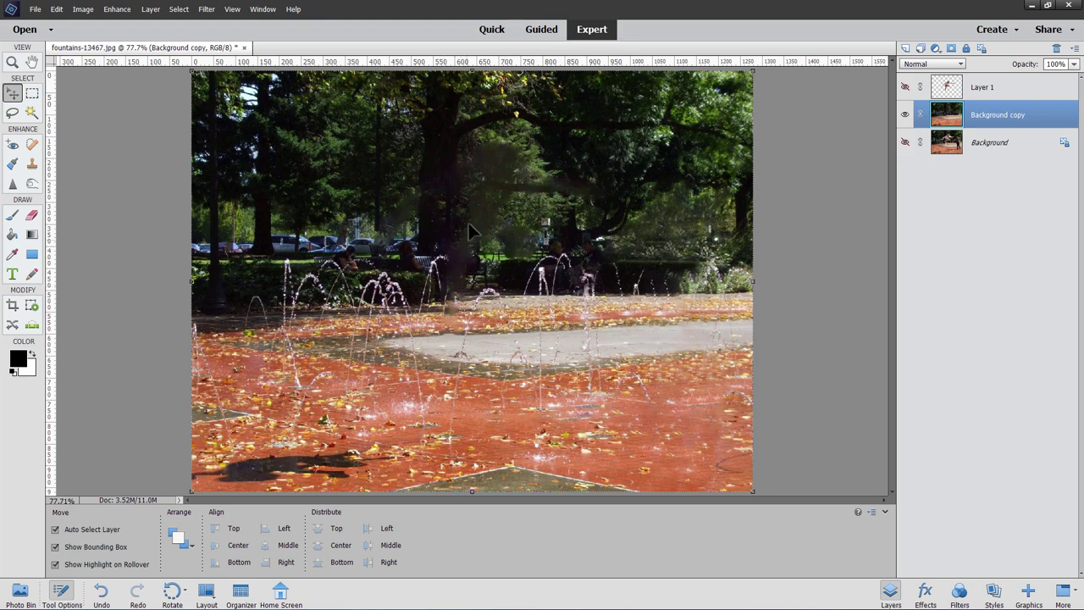
Show Layer 1 and examine the filled background around the person's head and arms for blurry spots.
{"action": "left_click", "coordinate": [906, 88]}
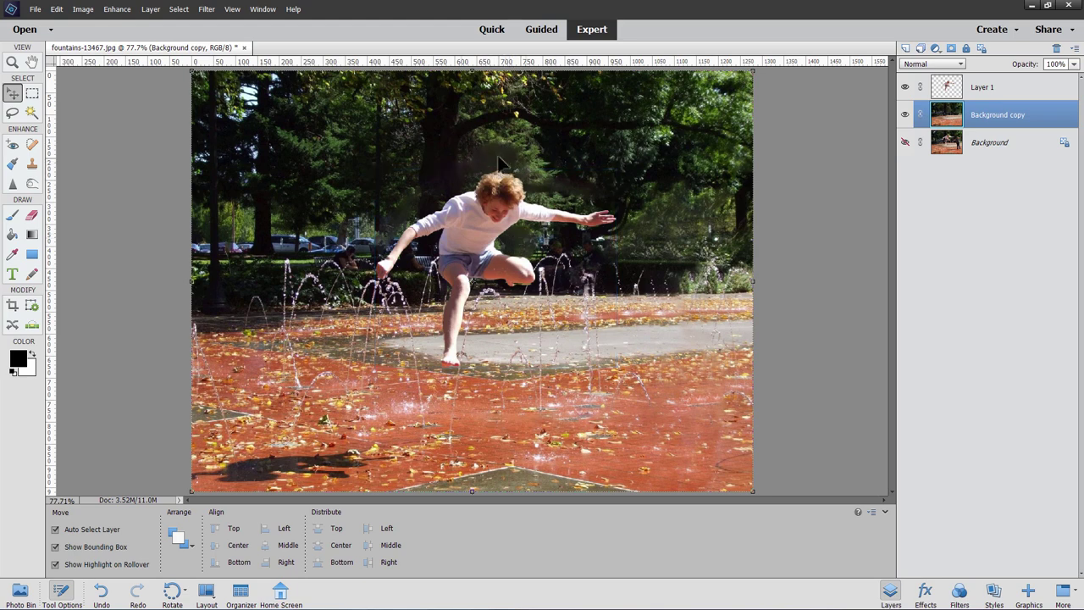
{"action": "left_click", "coordinate": [12, 62]}
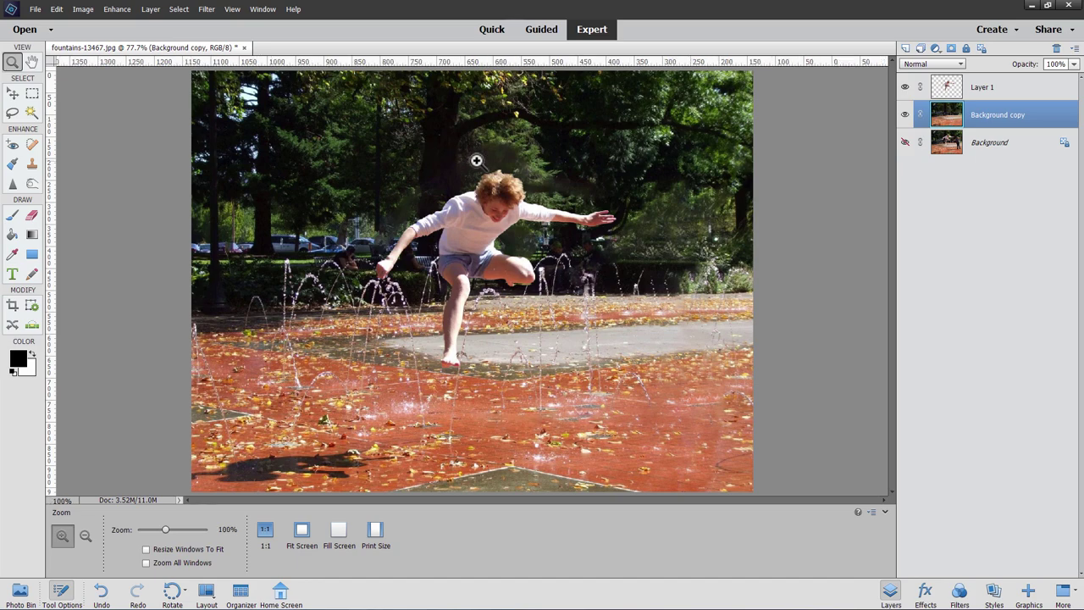
{"action": "left_click", "coordinate": [477, 160]}
{"action": "left_click", "coordinate": [489, 167]}
{"action": "left_click_drag", "start_coordinate": [489, 167], "coordinate": [452, 222]}
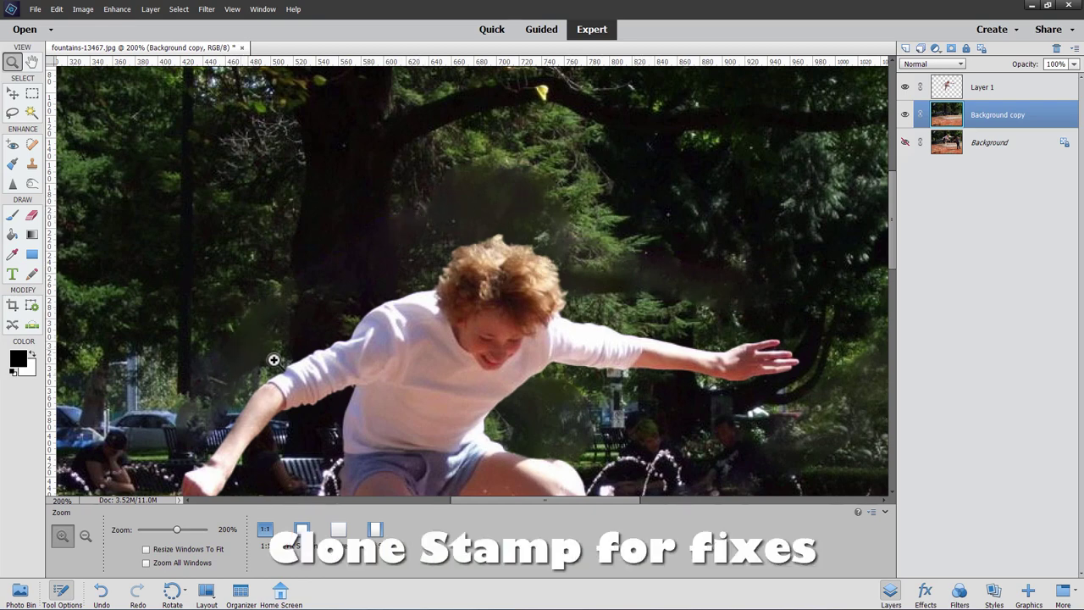
{"action": "left_click_drag", "start_coordinate": [546, 419], "coordinate": [551, 339]}
Hide Layer 1 and clone dark foliage over the smudge beside the tree trunk on Background copy with a 50 px Clone Stamp.
{"action": "left_click", "coordinate": [905, 87]}
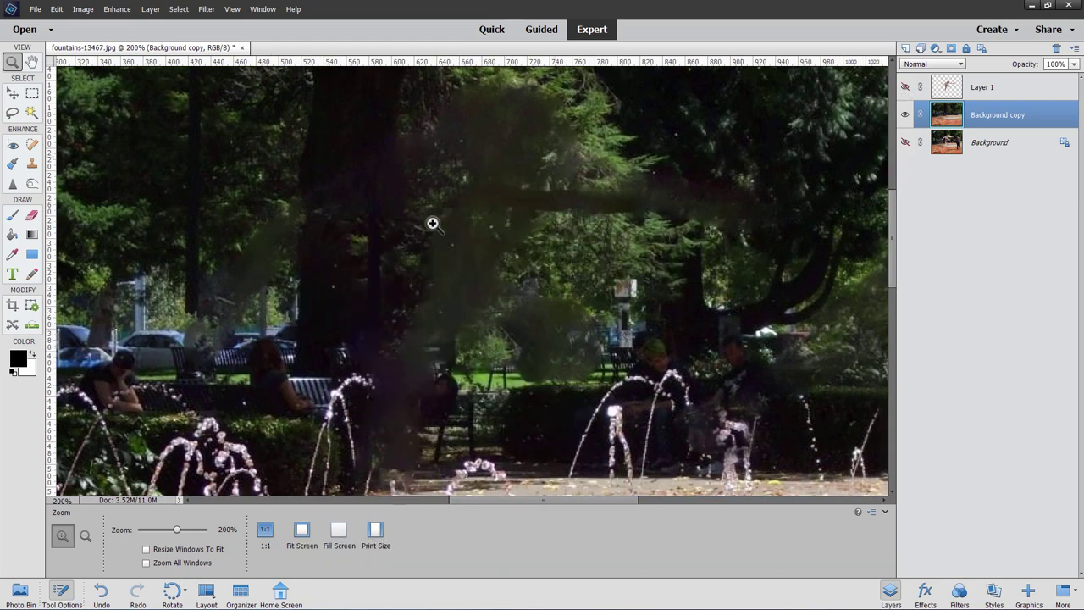
{"action": "left_click", "coordinate": [33, 164]}
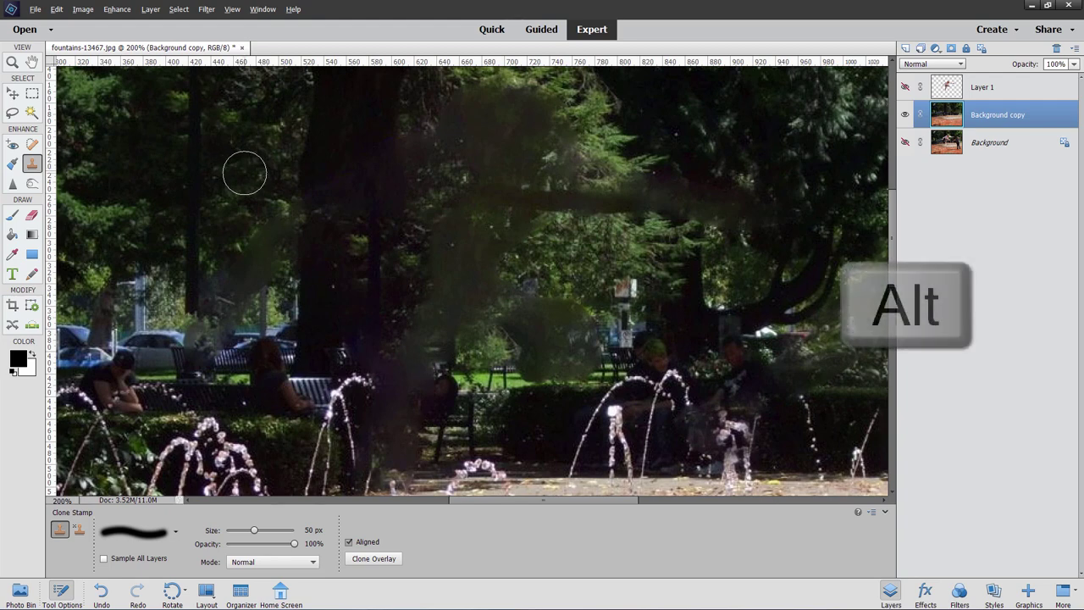
{"action": "left_click", "coordinate": [247, 192], "text": "alt"}
{"action": "mouse_move", "coordinate": [254, 267]}
{"action": "left_mouse_down"}
{"action": "mouse_move", "coordinate": [240, 273]}
{"action": "mouse_move", "coordinate": [266, 249]}
{"action": "mouse_move", "coordinate": [259, 291]}
{"action": "mouse_move", "coordinate": [250, 244]}
{"action": "left_mouse_up"}
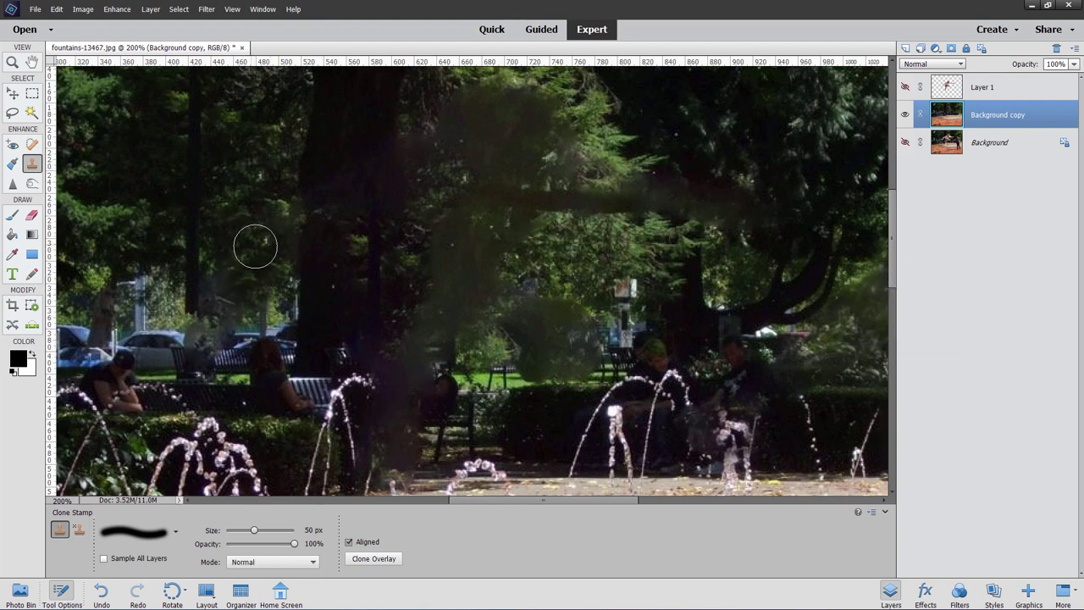
Clone green tree foliage over the round blurry patch just above the lawn on Background copy.
{"action": "left_click", "coordinate": [580, 251], "text": "alt"}
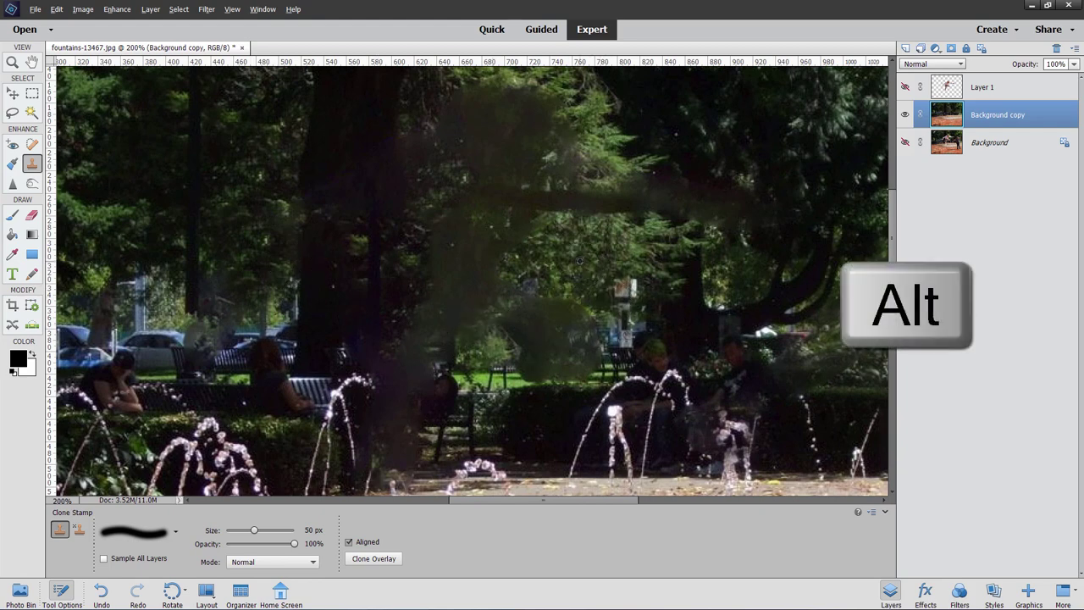
{"action": "mouse_move", "coordinate": [580, 303]}
{"action": "left_mouse_down"}
{"action": "mouse_move", "coordinate": [550, 327]}
{"action": "mouse_move", "coordinate": [525, 324]}
{"action": "mouse_move", "coordinate": [539, 353]}
{"action": "mouse_move", "coordinate": [584, 352]}
{"action": "left_mouse_up"}
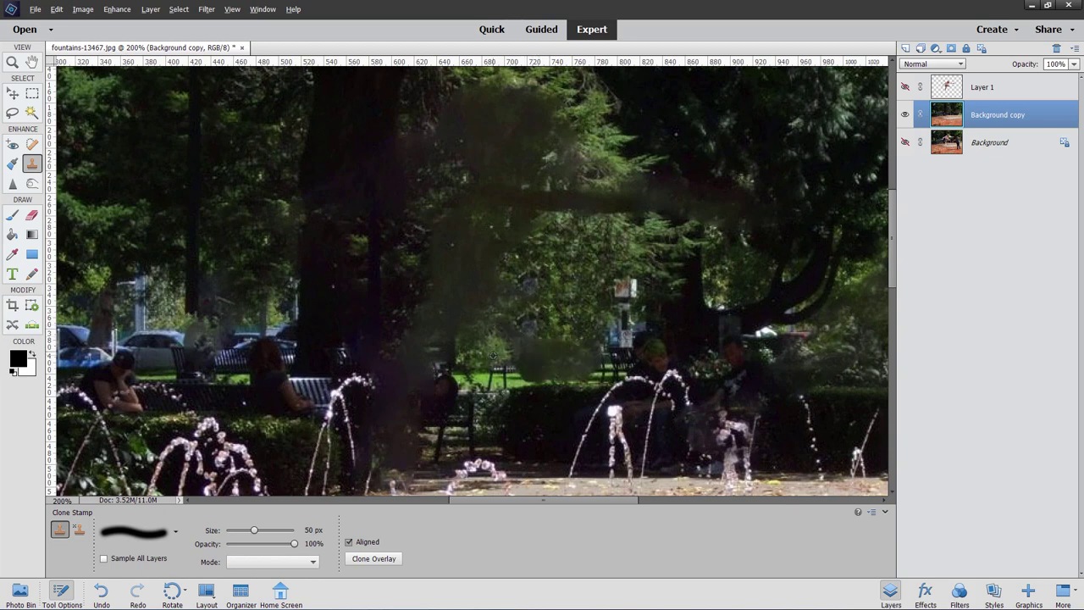
{"action": "mouse_move", "coordinate": [493, 355]}
{"action": "left_mouse_down"}
{"action": "mouse_move", "coordinate": [554, 358]}
{"action": "mouse_move", "coordinate": [631, 262]}
{"action": "mouse_move", "coordinate": [597, 282]}
{"action": "mouse_move", "coordinate": [597, 298]}
{"action": "mouse_move", "coordinate": [537, 324]}
{"action": "left_mouse_up"}
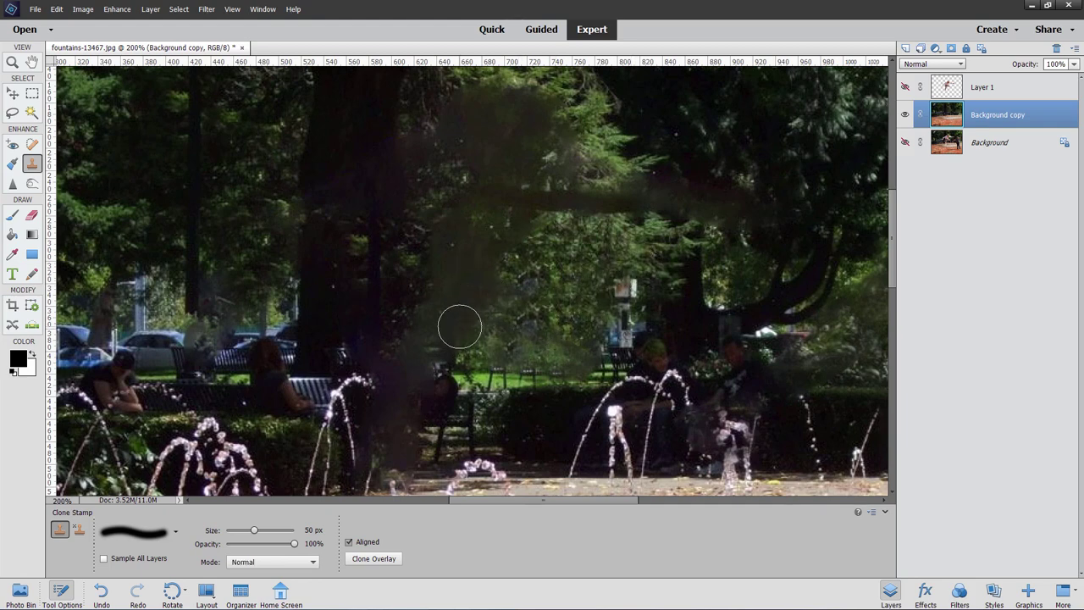
Clone foliage over the blurry strip beside the trunk and the dark smear across the tree's branches.
{"action": "key", "text": "alt"}
{"action": "left_click", "coordinate": [499, 290], "text": "alt"}
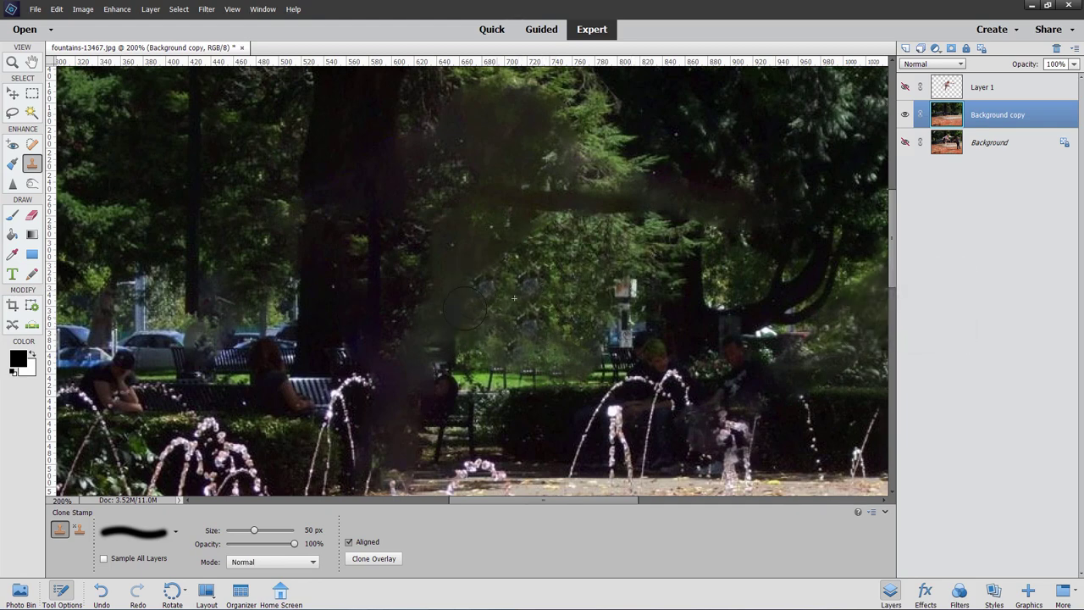
{"action": "left_click", "coordinate": [466, 309]}
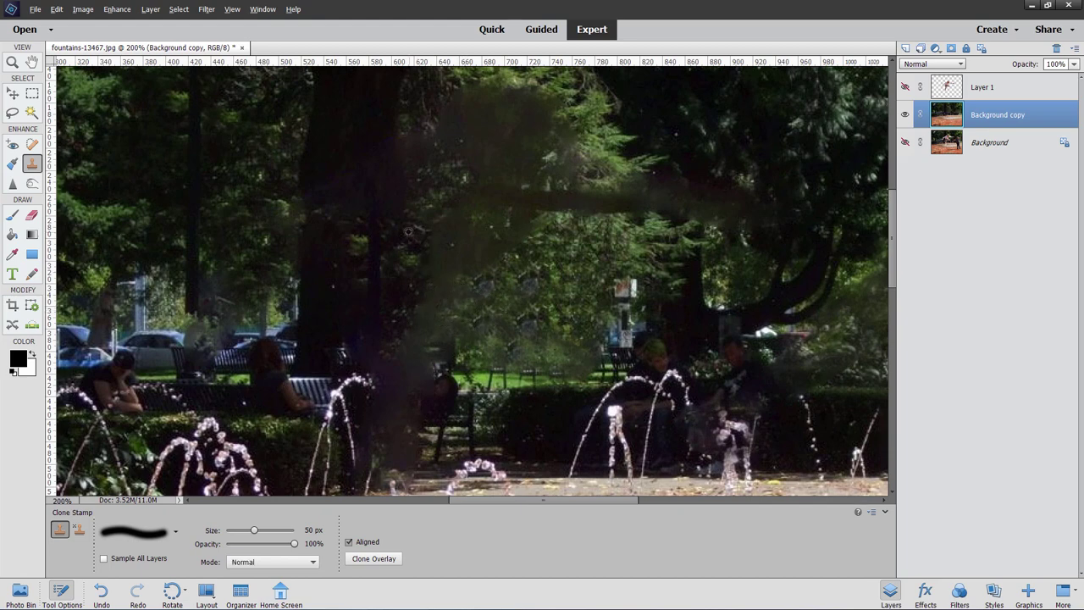
{"action": "mouse_move", "coordinate": [428, 230]}
{"action": "left_mouse_down"}
{"action": "mouse_move", "coordinate": [438, 257]}
{"action": "mouse_move", "coordinate": [424, 310]}
{"action": "mouse_move", "coordinate": [468, 284]}
{"action": "left_mouse_up"}
{"action": "mouse_move", "coordinate": [661, 240]}
{"action": "left_mouse_down"}
{"action": "mouse_move", "coordinate": [704, 209]}
{"action": "mouse_move", "coordinate": [702, 174]}
{"action": "left_mouse_up"}
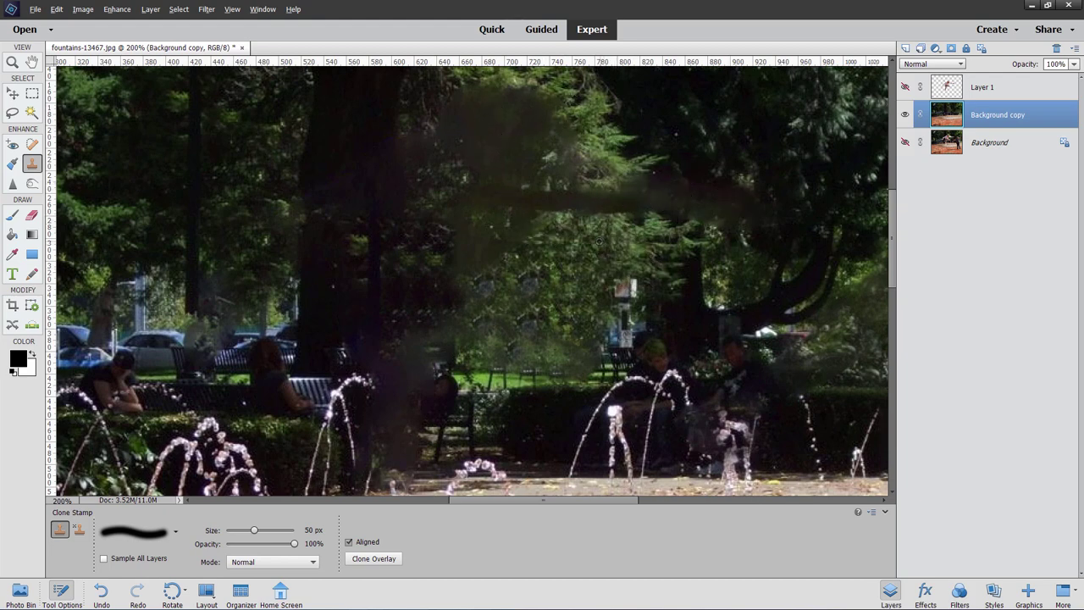
{"action": "mouse_move", "coordinate": [602, 208]}
{"action": "left_mouse_down"}
{"action": "mouse_move", "coordinate": [573, 201]}
{"action": "mouse_move", "coordinate": [634, 194]}
{"action": "mouse_move", "coordinate": [559, 201]}
{"action": "mouse_move", "coordinate": [619, 214]}
{"action": "mouse_move", "coordinate": [641, 182]}
{"action": "mouse_move", "coordinate": [528, 242]}
{"action": "mouse_move", "coordinate": [612, 240]}
{"action": "mouse_move", "coordinate": [628, 250]}
{"action": "left_mouse_up"}
Check the retouching with Layer 1 temporarily shown, and clone foliage over the remaining smudges above the lawn on Background copy.
{"action": "left_click", "coordinate": [906, 87]}
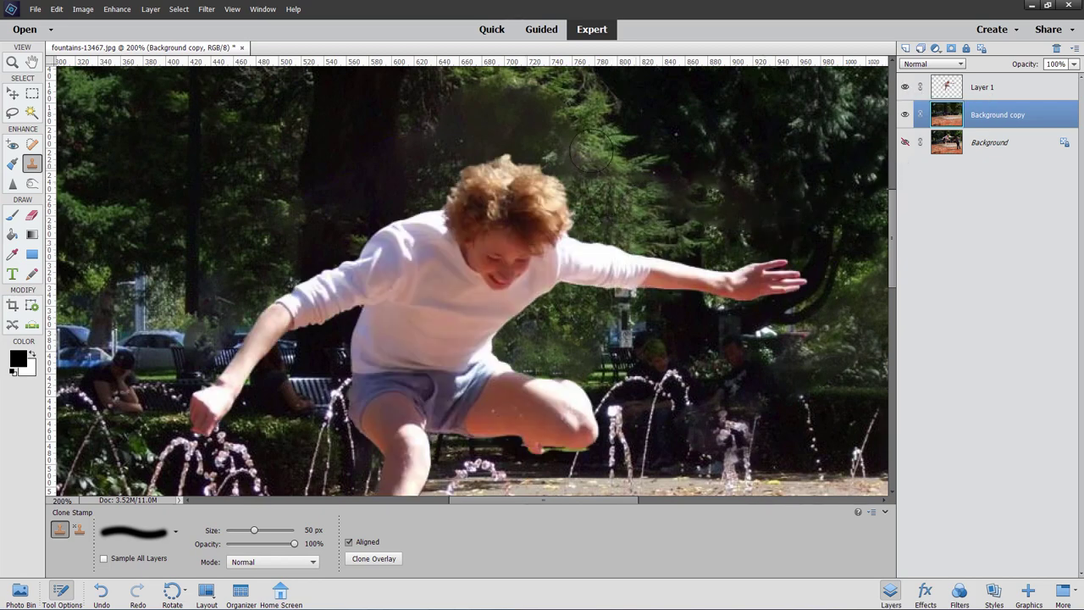
{"action": "mouse_move", "coordinate": [593, 358]}
{"action": "left_mouse_down"}
{"action": "mouse_move", "coordinate": [514, 352]}
{"action": "mouse_move", "coordinate": [624, 327]}
{"action": "left_mouse_up"}
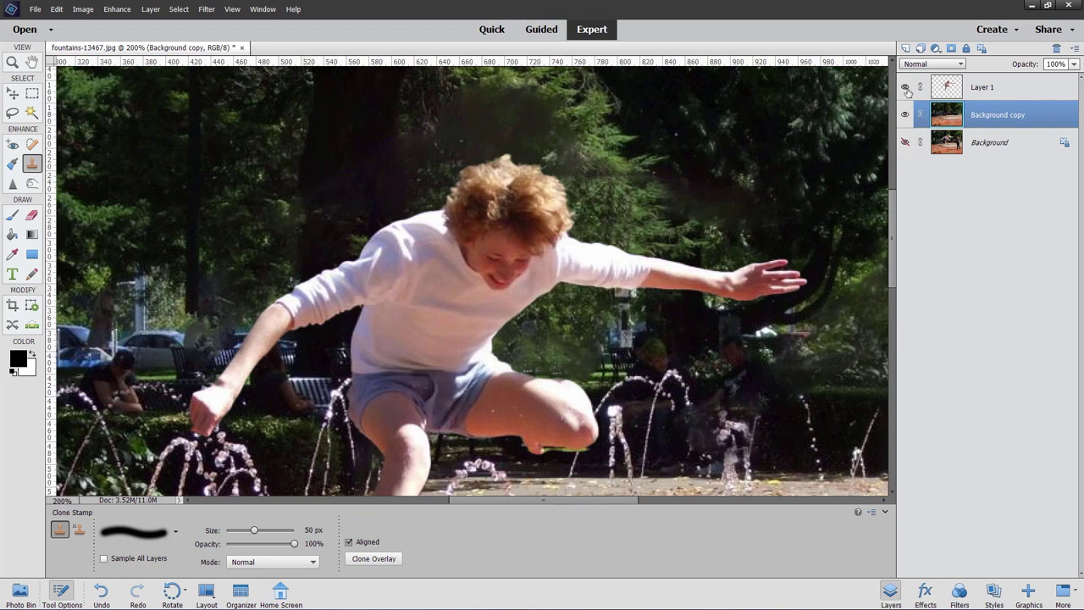
{"action": "left_click", "coordinate": [906, 88]}
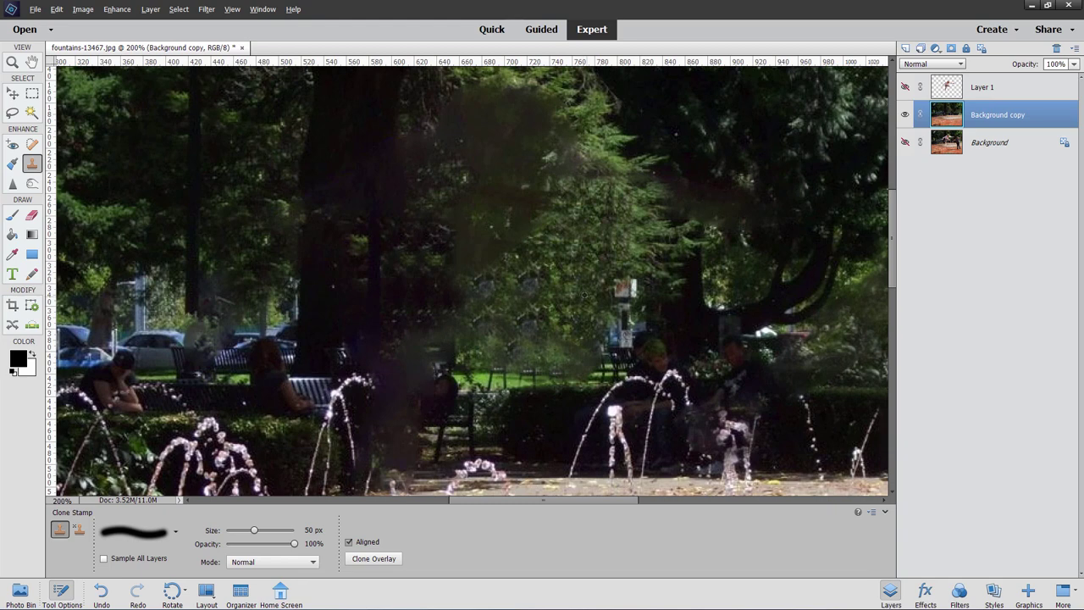
{"action": "left_click", "coordinate": [583, 354], "text": "alt"}
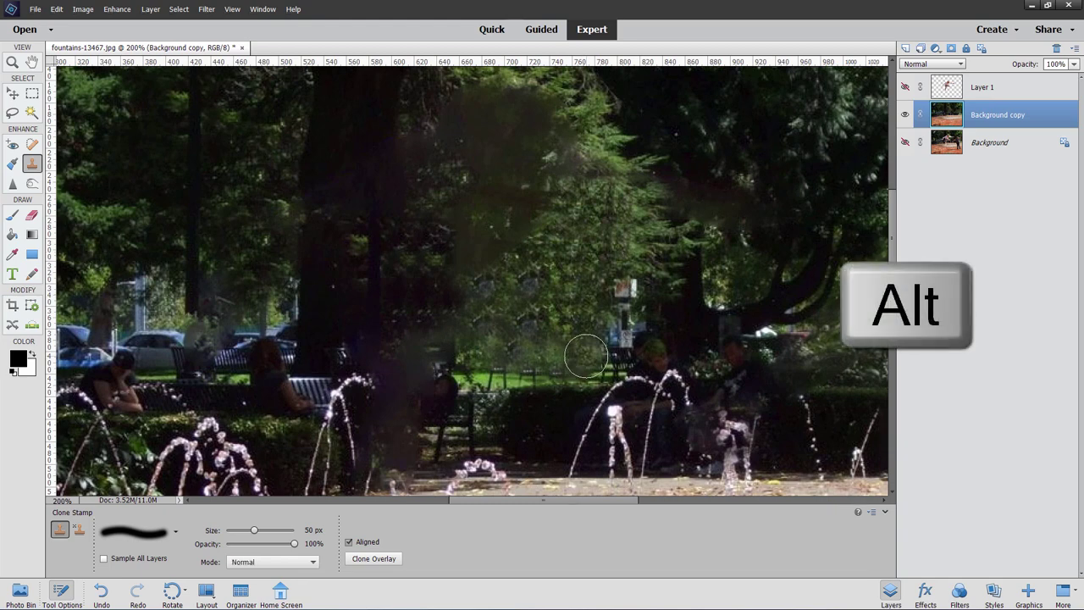
{"action": "mouse_move", "coordinate": [576, 273]}
{"action": "left_mouse_down"}
{"action": "mouse_move", "coordinate": [608, 262]}
{"action": "mouse_move", "coordinate": [586, 262]}
{"action": "mouse_move", "coordinate": [570, 278]}
{"action": "mouse_move", "coordinate": [553, 317]}
{"action": "left_mouse_up"}
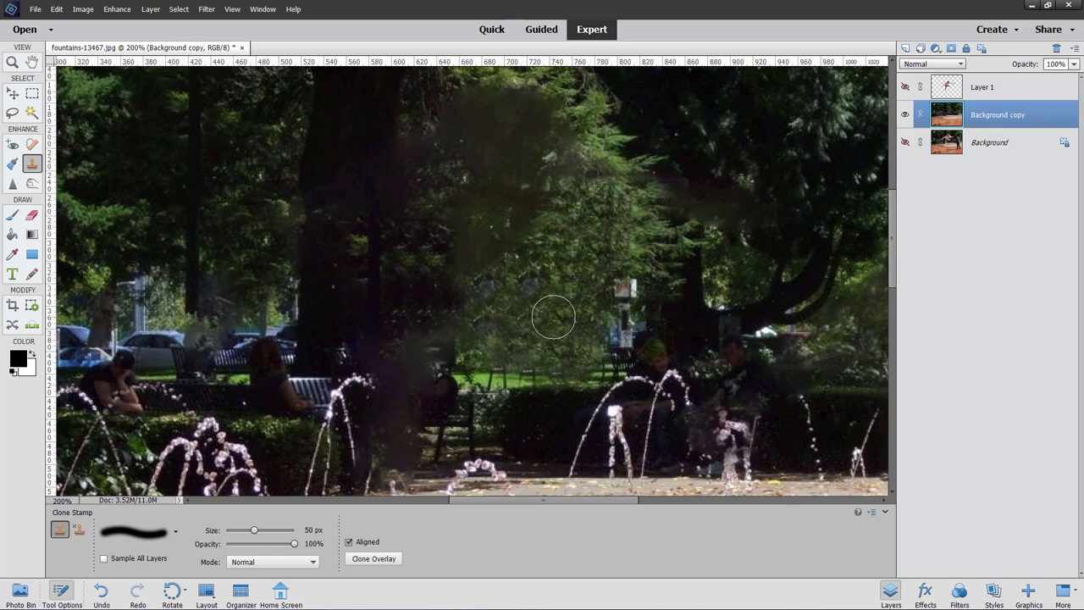
Finish the Clone Stamp retouching by activating the Move tool, and show Layer 1 over the cleaned background.
{"action": "key", "text": "ctrl+0"}
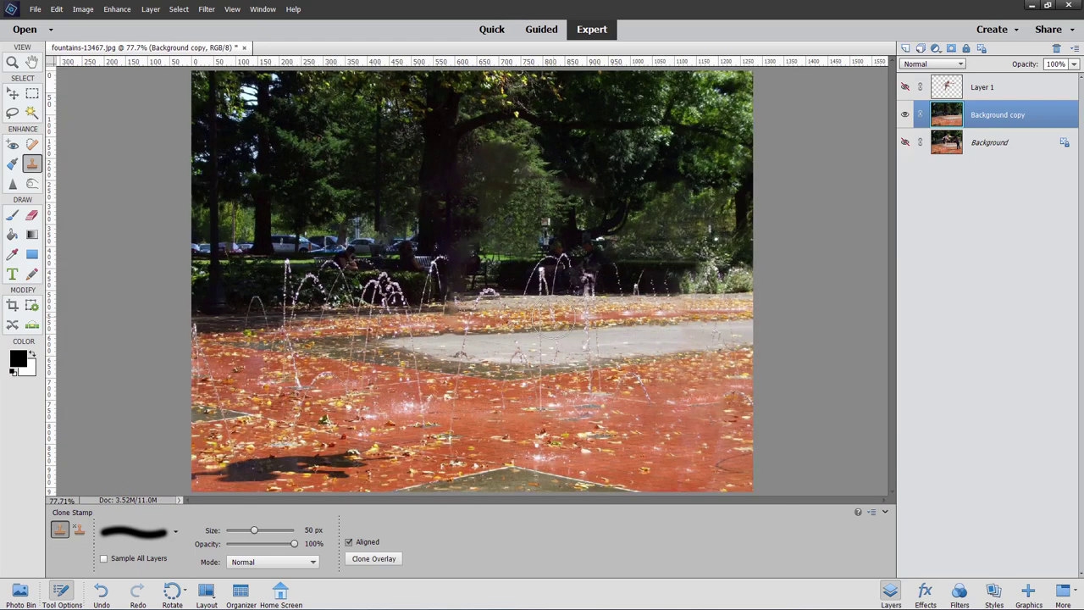
{"action": "mouse_move", "coordinate": [533, 332]}
{"action": "left_mouse_down"}
{"action": "mouse_move", "coordinate": [552, 315]}
{"action": "mouse_move", "coordinate": [522, 309]}
{"action": "left_mouse_up"}
{"action": "left_click", "coordinate": [12, 94]}
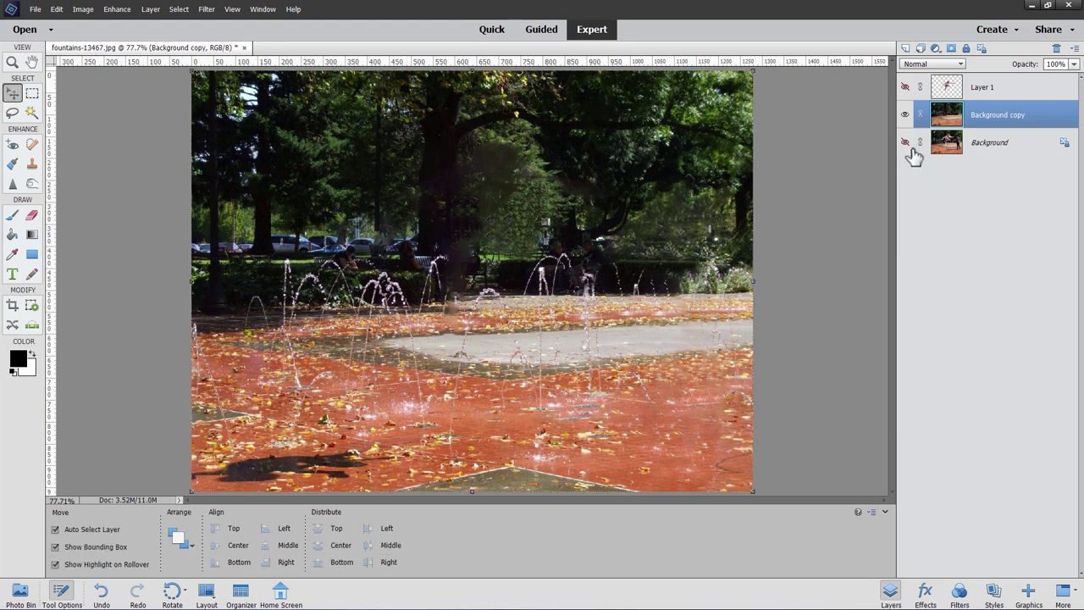
{"action": "left_click", "coordinate": [904, 86]}
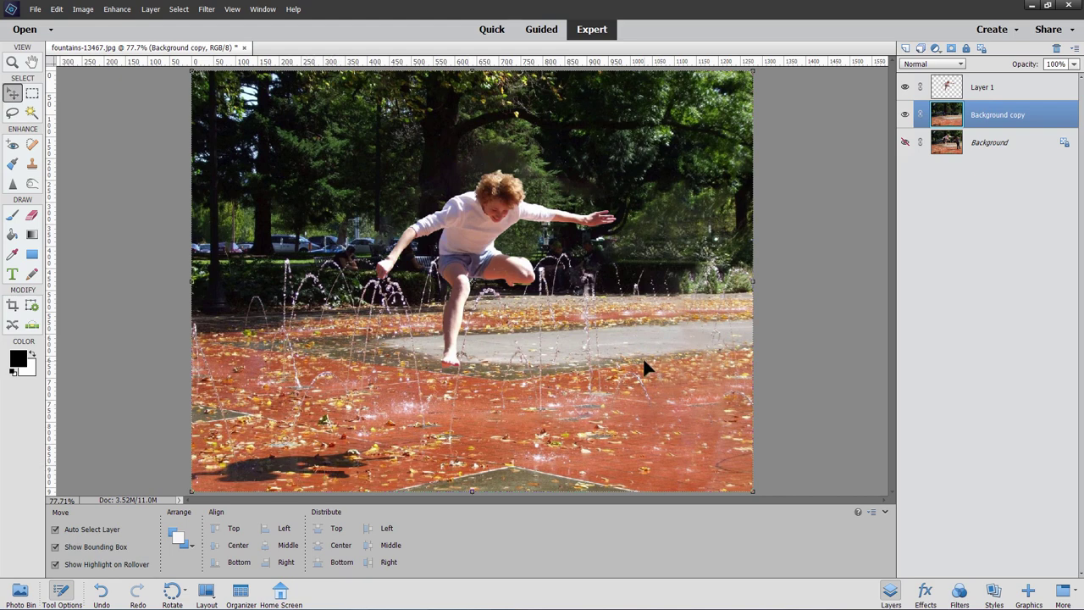
Set up the Horizontal Type tool with white text in the Foo Regular font.
{"action": "left_click", "coordinate": [13, 274]}
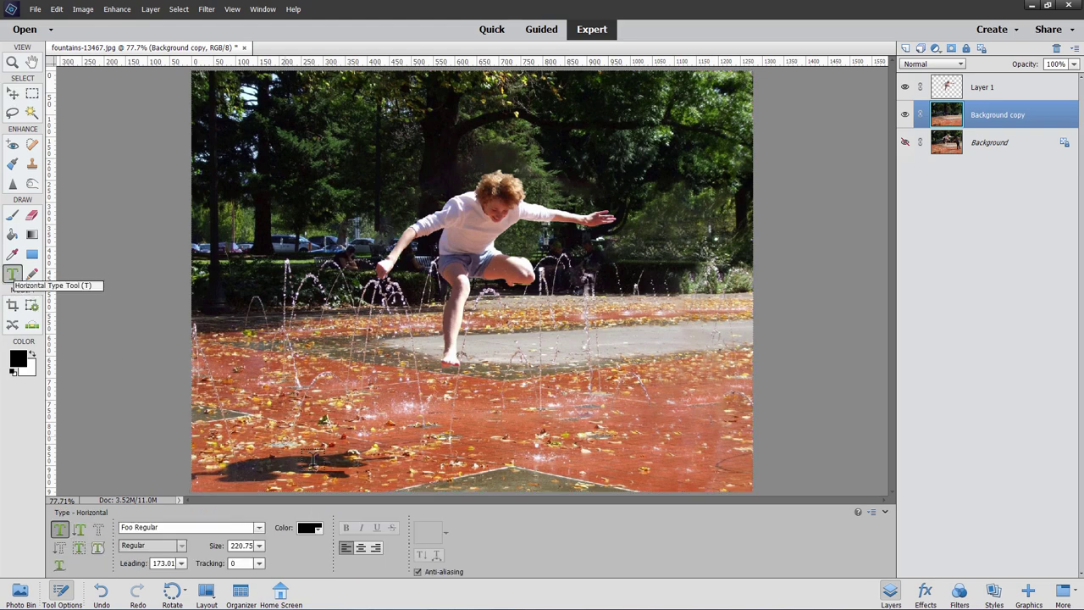
{"action": "left_click", "coordinate": [312, 527]}
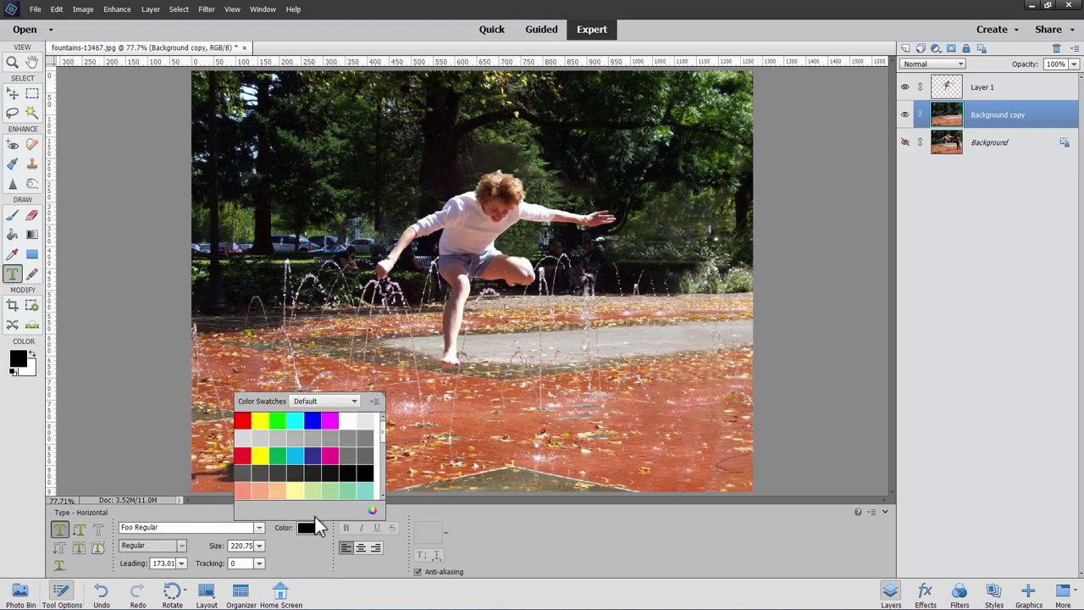
{"action": "left_click", "coordinate": [347, 420]}
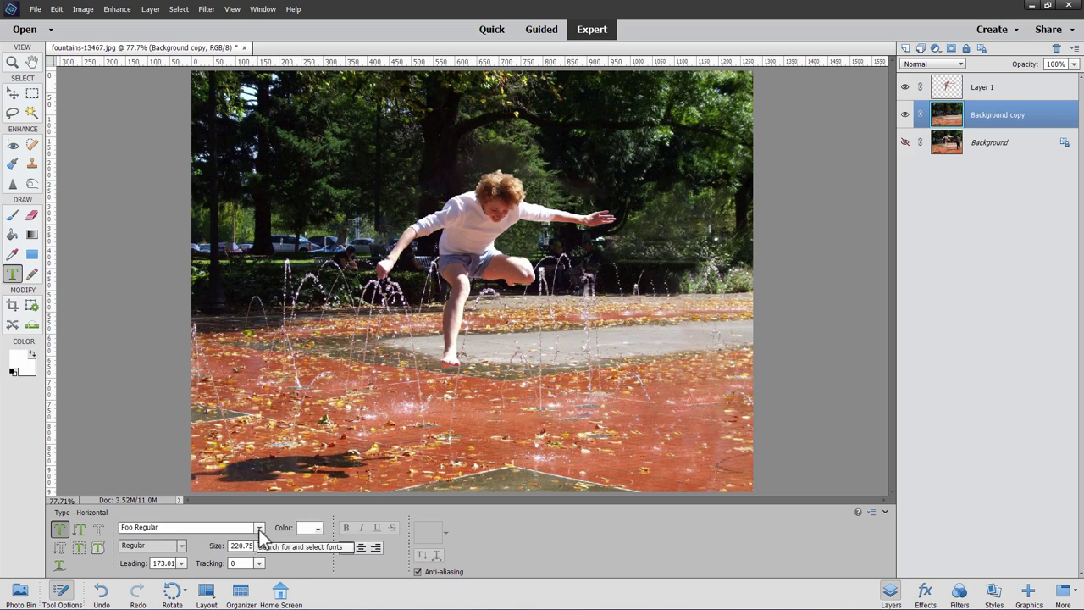
{"action": "left_click", "coordinate": [259, 529]}
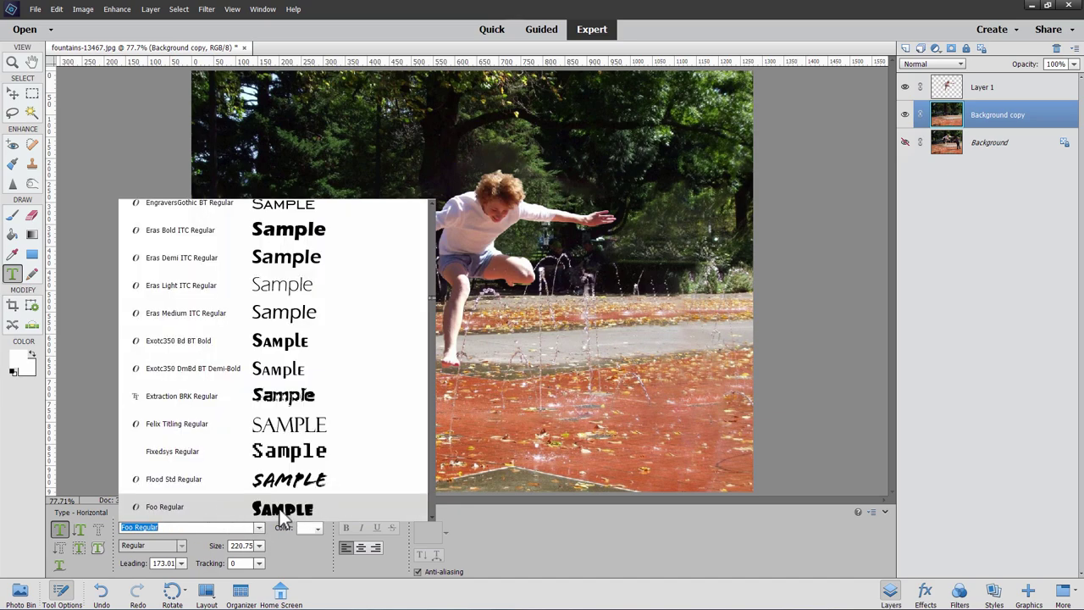
{"action": "left_click", "coordinate": [285, 508]}
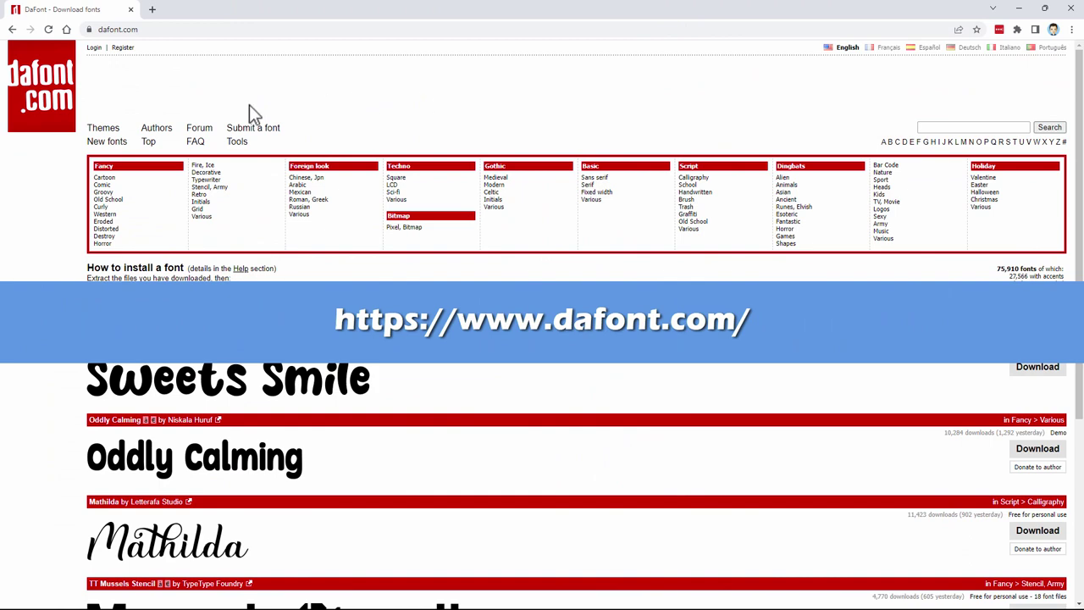
Search the dafont.com website for the font "foo".
{"action": "left_click", "coordinate": [48, 99]}
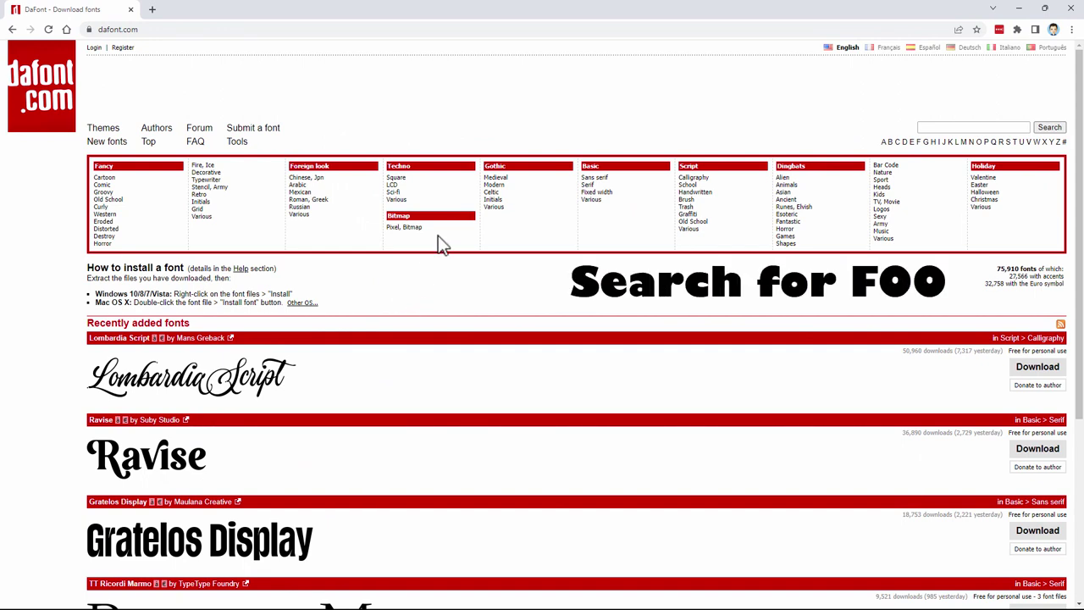
{"action": "left_click", "coordinate": [990, 129]}
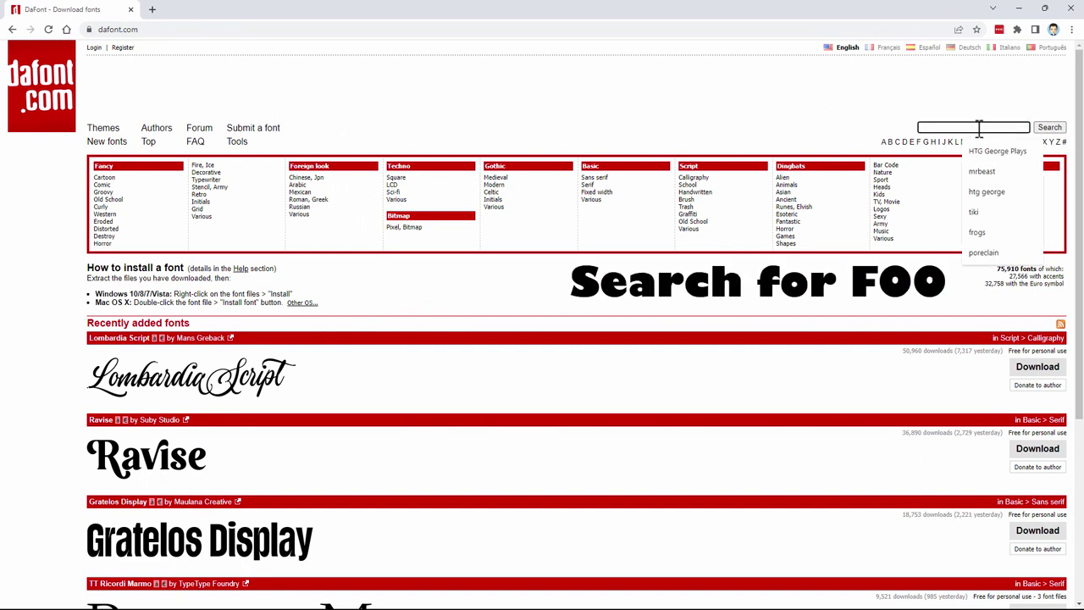
{"action": "type", "text": "foo"}
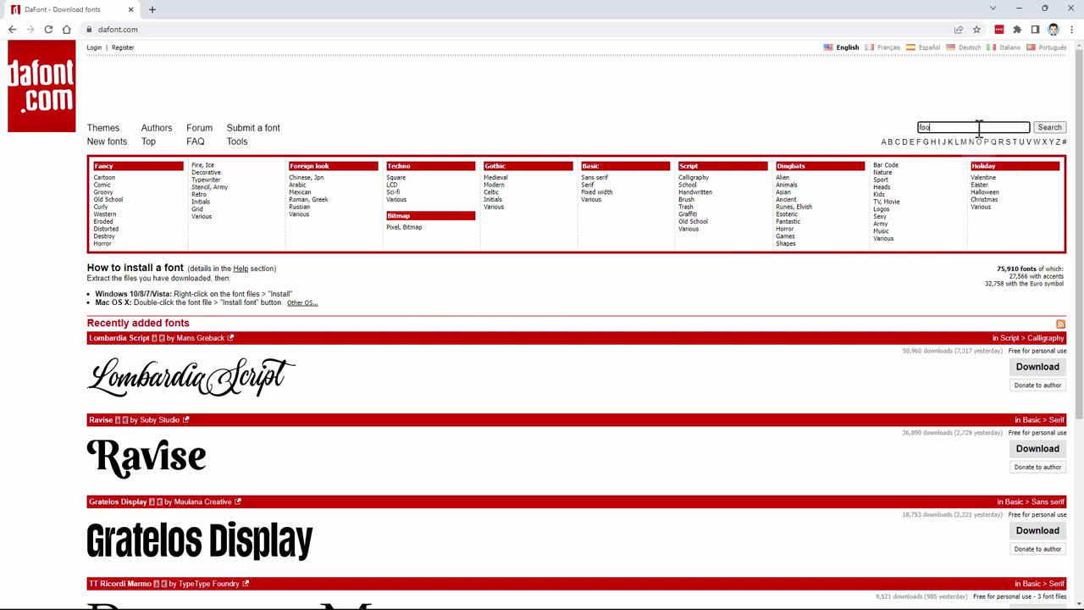
{"action": "left_click", "coordinate": [1043, 130]}
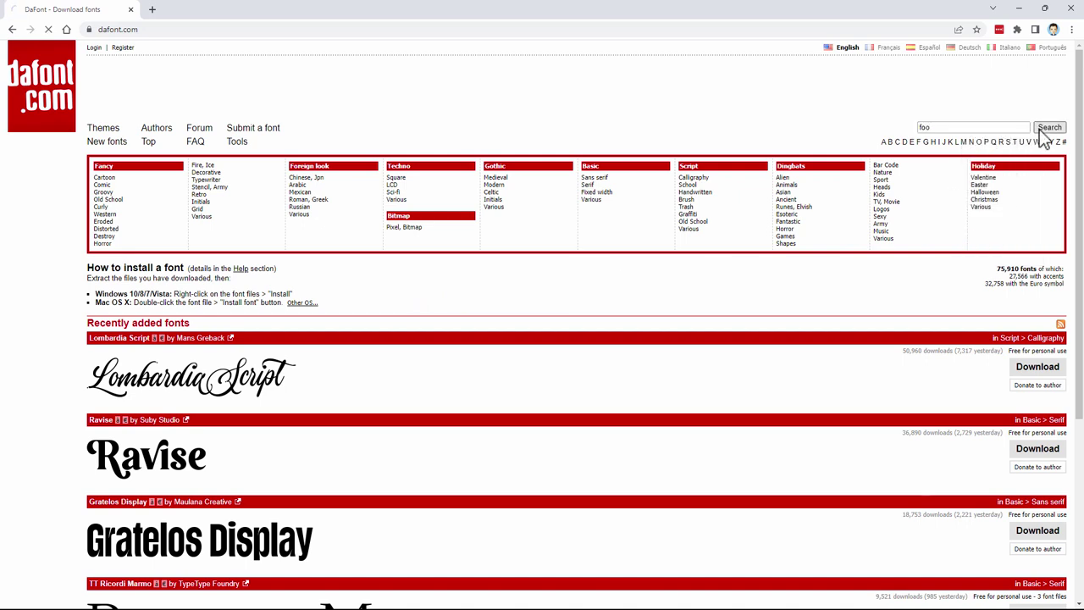
Download the Foo font by Typodermic Fonts and save it as foo.zip in the C:\Projects folder.
{"action": "scroll", "coordinate": [384, 446], "scroll_direction": "down", "scroll_amount": 2}
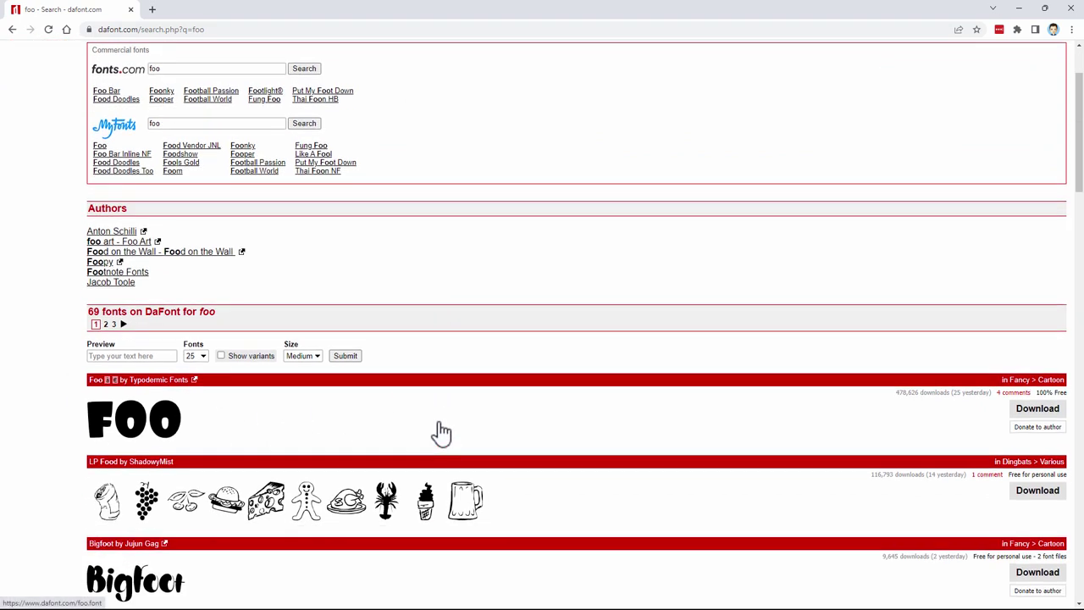
{"action": "scroll", "coordinate": [438, 432], "scroll_direction": "up", "scroll_amount": 2}
{"action": "scroll", "coordinate": [470, 377], "scroll_direction": "down", "scroll_amount": 4}
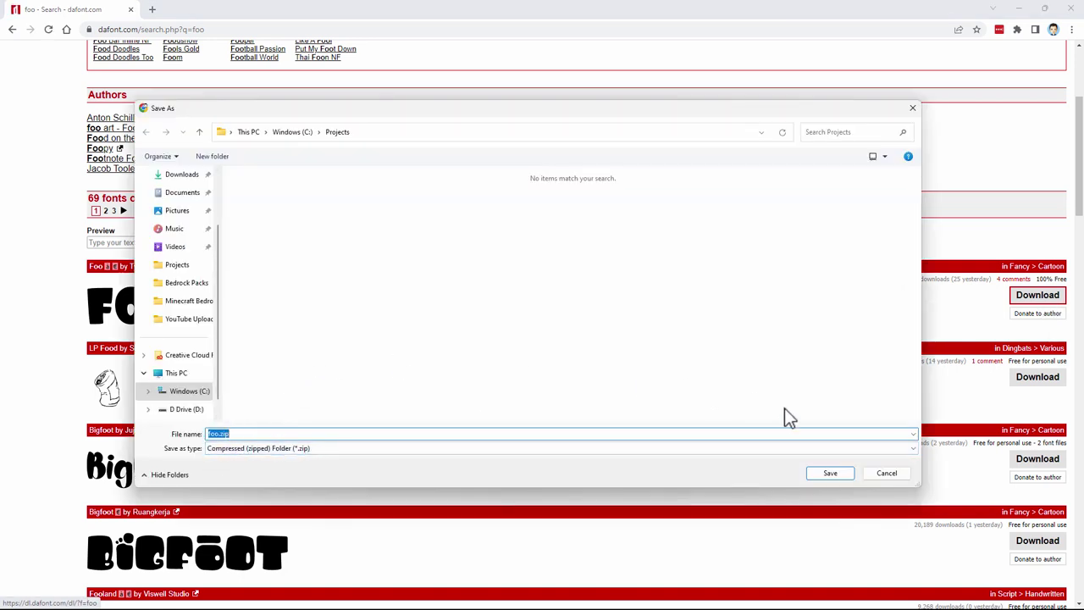
{"action": "left_click", "coordinate": [830, 472]}
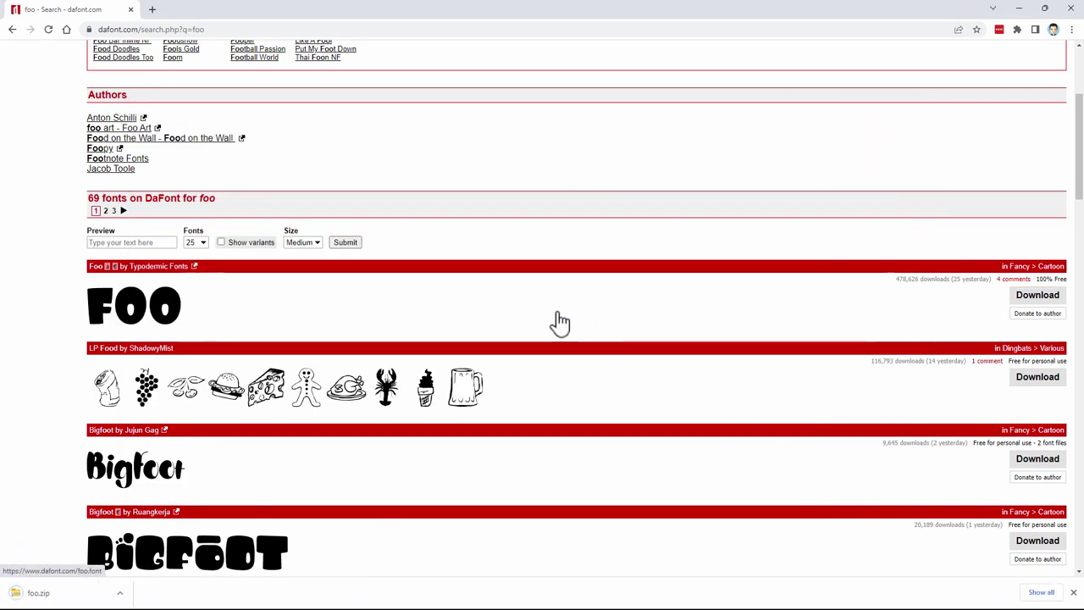
Switch to the C:\Projects folder in File Explorer and extract foo.zip to C:\Projects\foo.
{"action": "left_click", "coordinate": [1023, 13]}
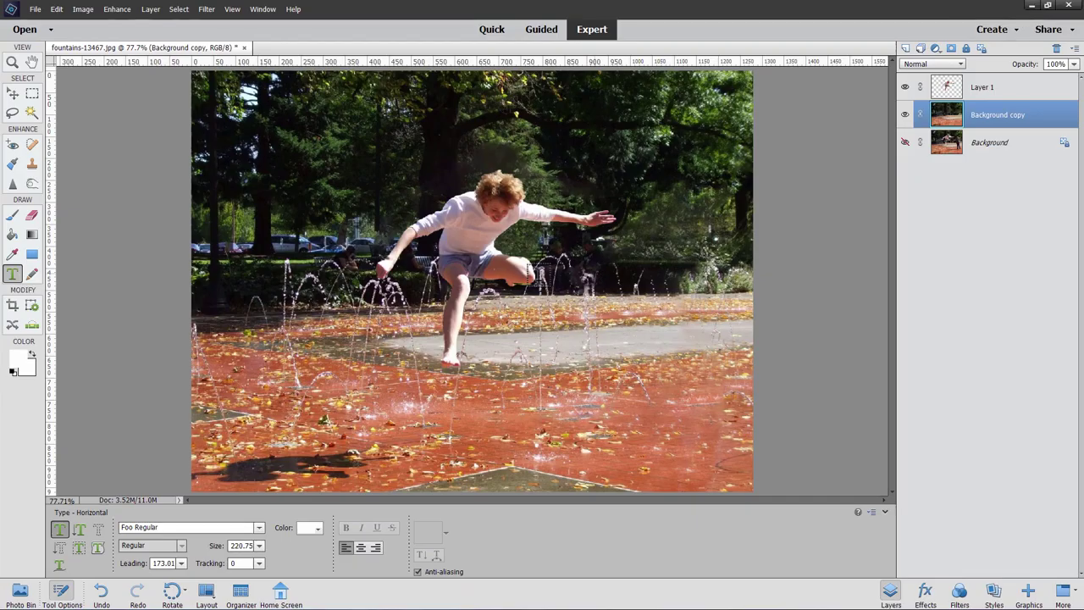
{"action": "left_click", "coordinate": [12, 93]}
{"action": "left_click", "coordinate": [1032, 5]}
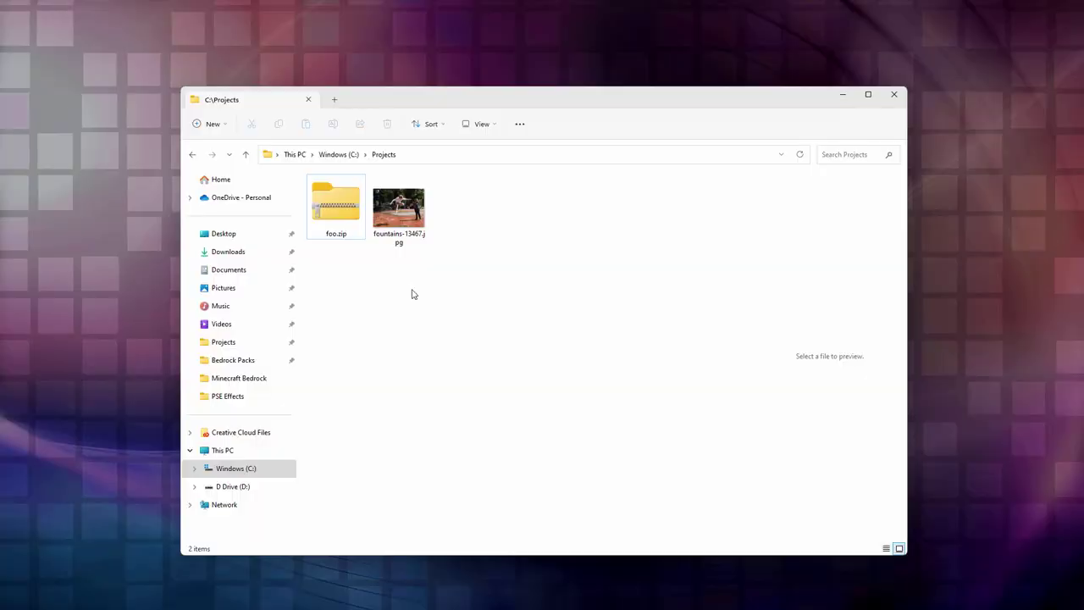
{"action": "left_click", "coordinate": [337, 206]}
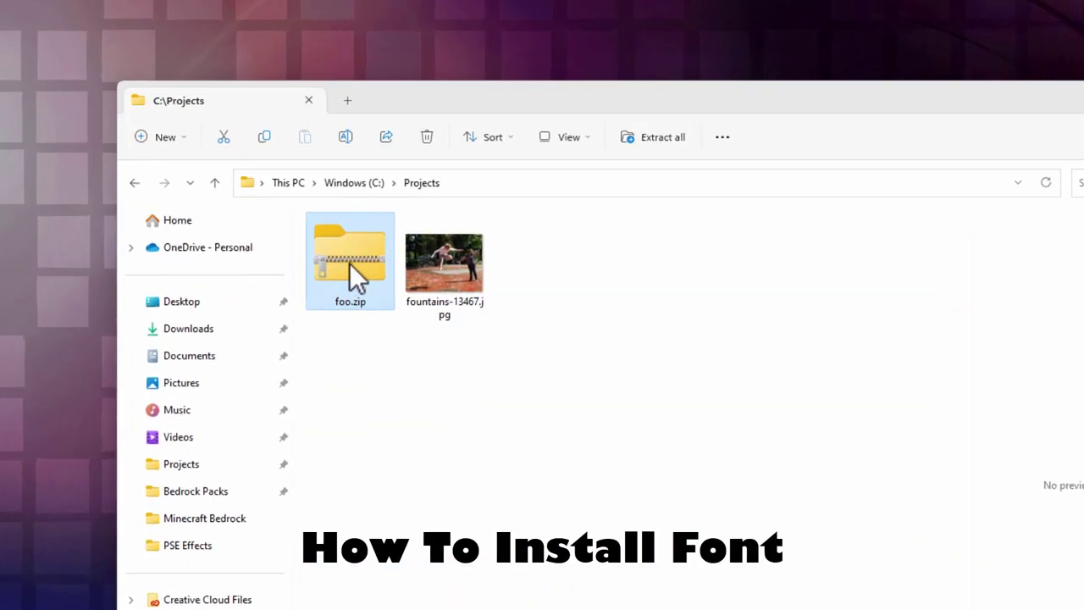
{"action": "right_click", "coordinate": [336, 208]}
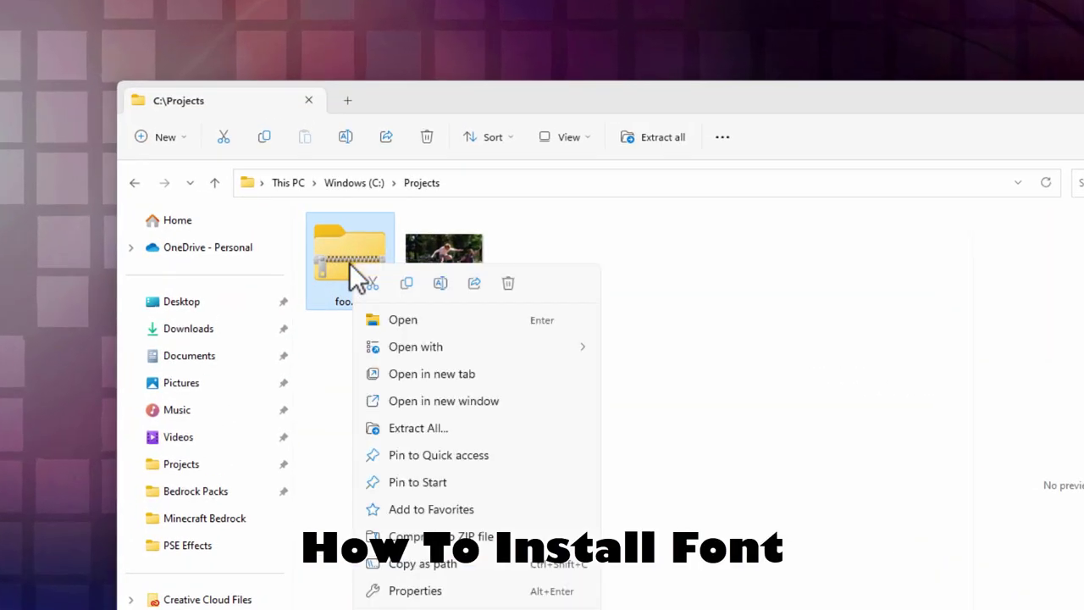
{"action": "left_click", "coordinate": [415, 428]}
{"action": "left_click", "coordinate": [832, 579]}
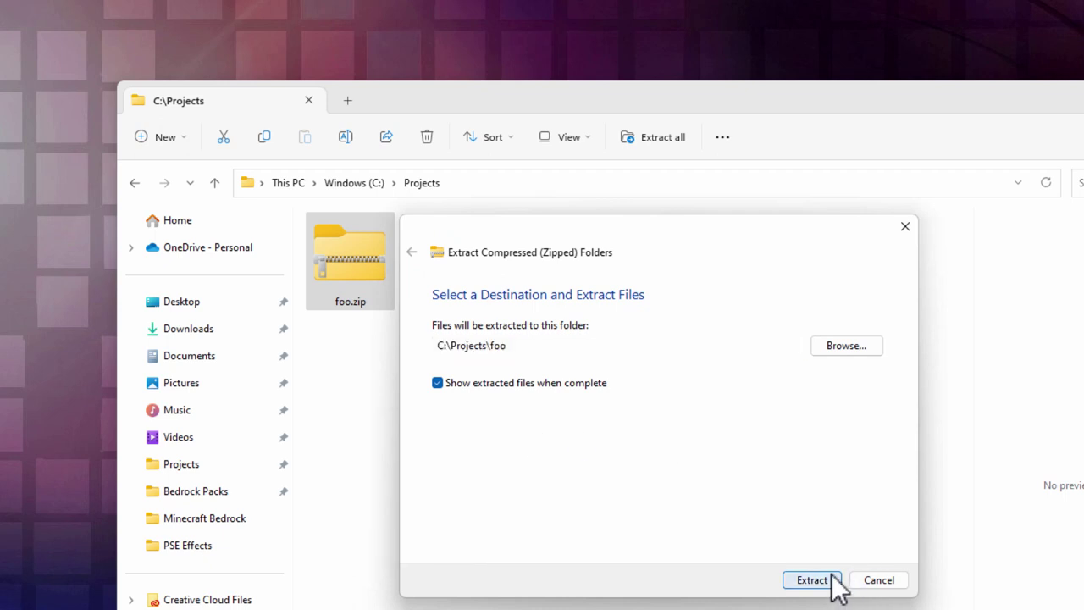
Open foo.otf from the extracted foo folder, install the font, and close its preview.
{"action": "left_click_drag", "start_coordinate": [625, 127], "coordinate": [618, 152]}
{"action": "left_click", "coordinate": [653, 302]}
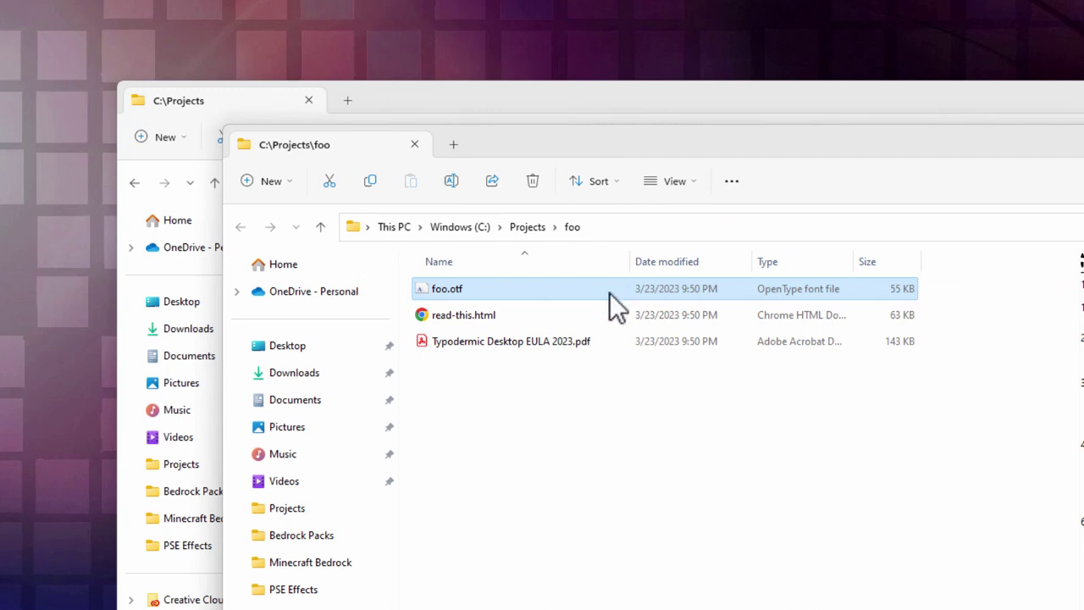
{"action": "double_click", "coordinate": [428, 287]}
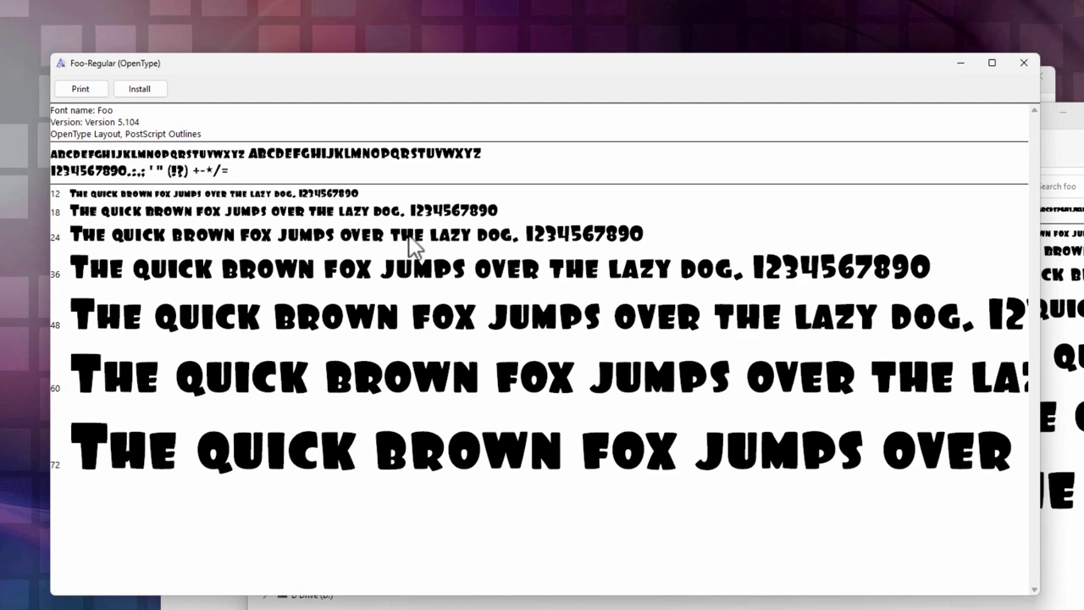
{"action": "left_click", "coordinate": [140, 90]}
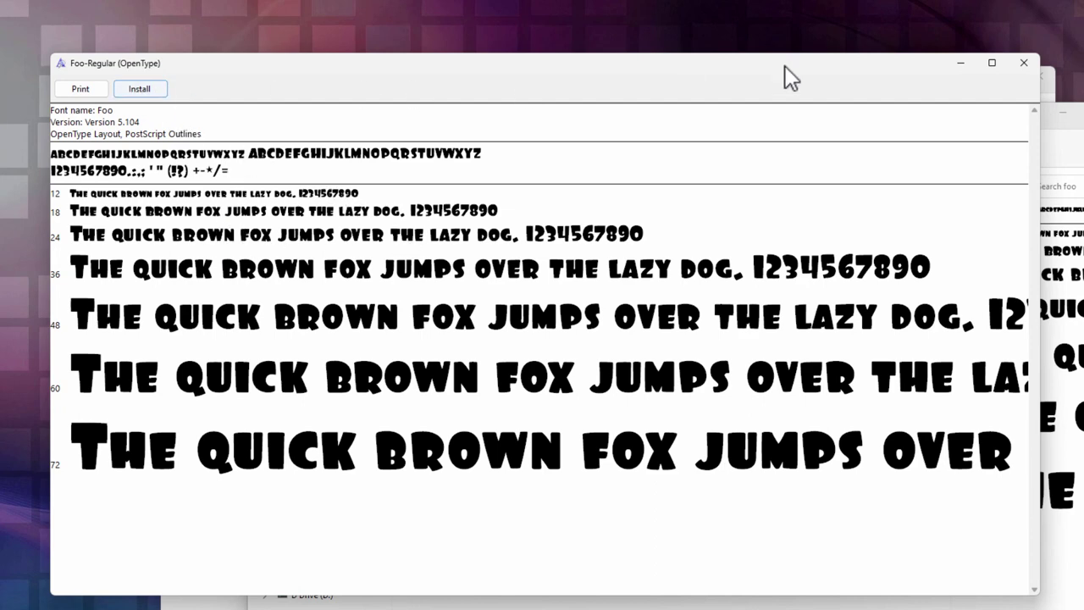
{"action": "left_click", "coordinate": [1025, 63]}
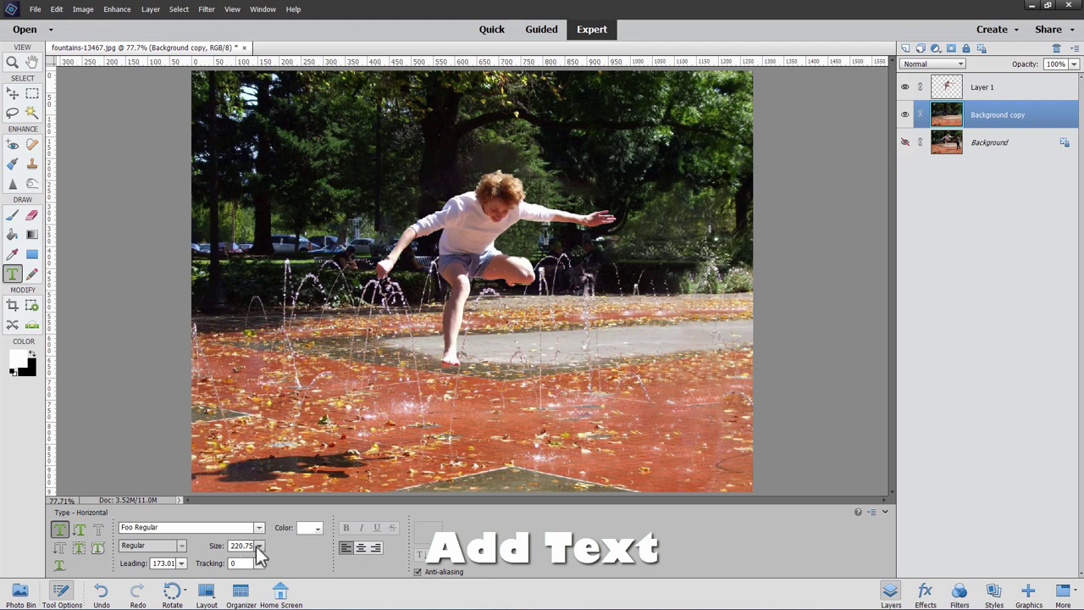
Add the center-aligned text "JUMP!" above the Background copy layer and move it down so it sits behind the boy's head.
{"action": "left_click", "coordinate": [361, 548]}
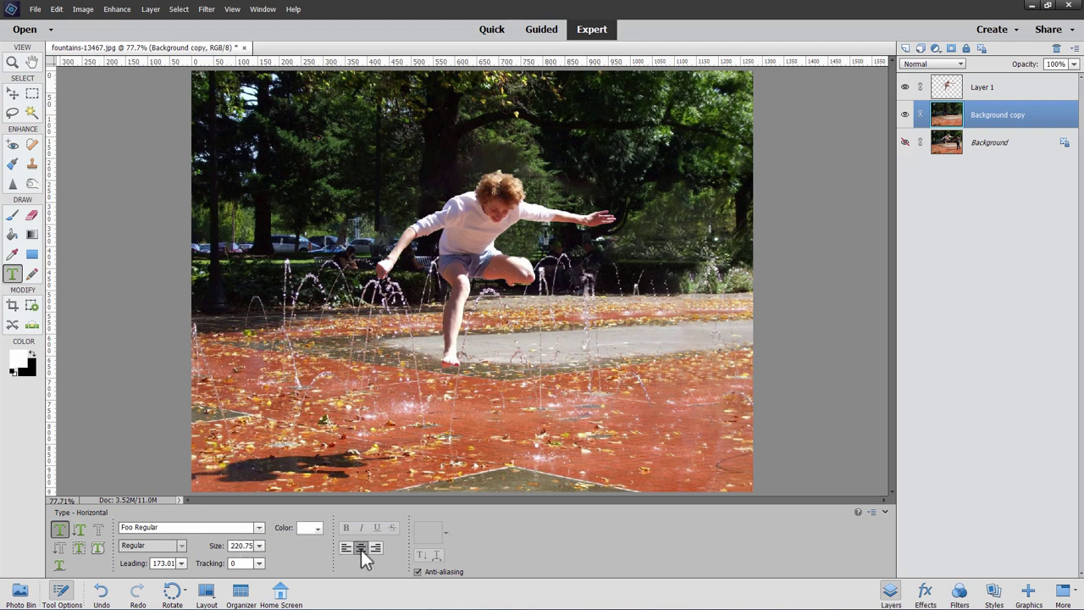
{"action": "left_click", "coordinate": [476, 174]}
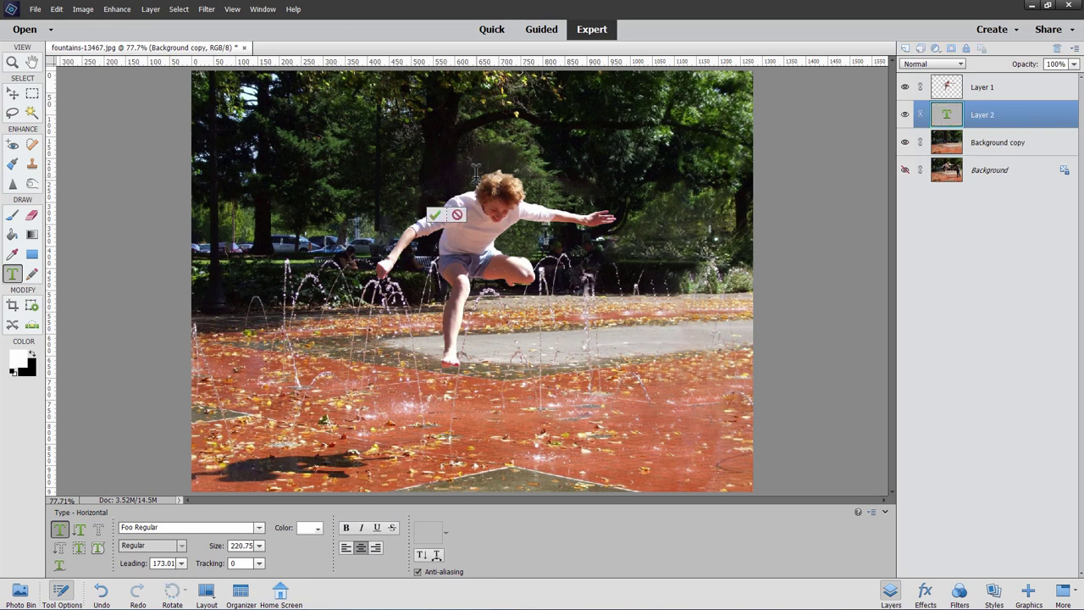
{"action": "type", "text": "Jump"}
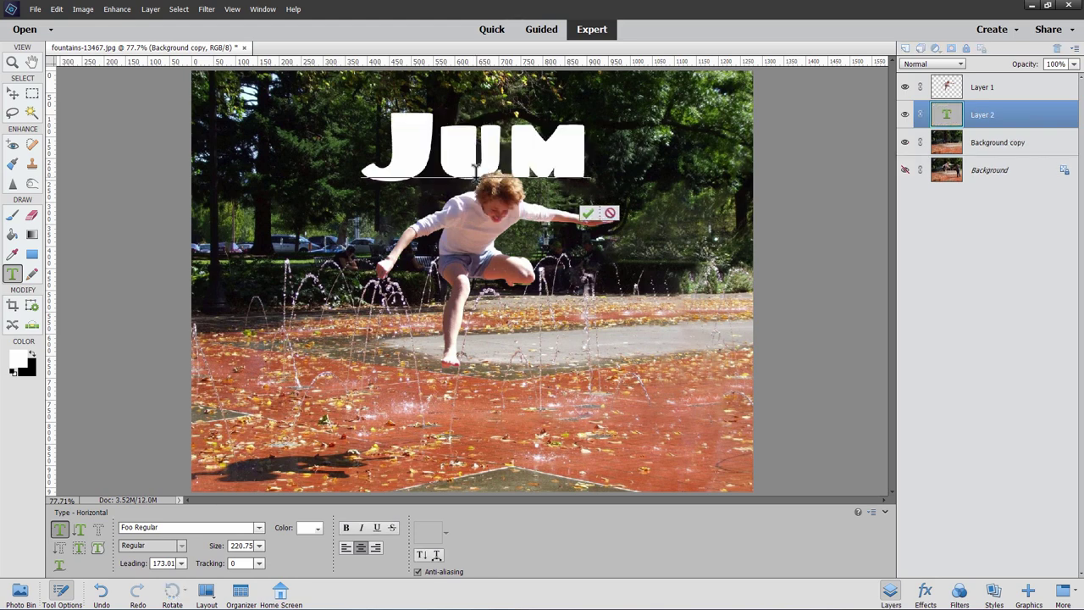
{"action": "key", "text": "BackSpace"}
{"action": "key", "text": "BackSpace"}
{"action": "key", "text": "BackSpace"}
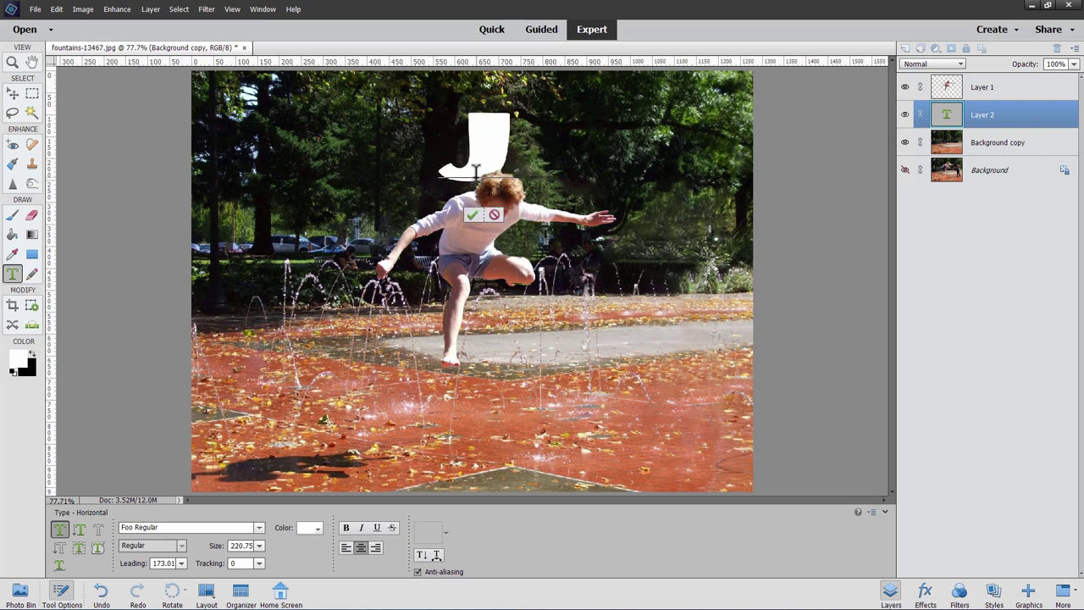
{"action": "type", "text": "UMP!"}
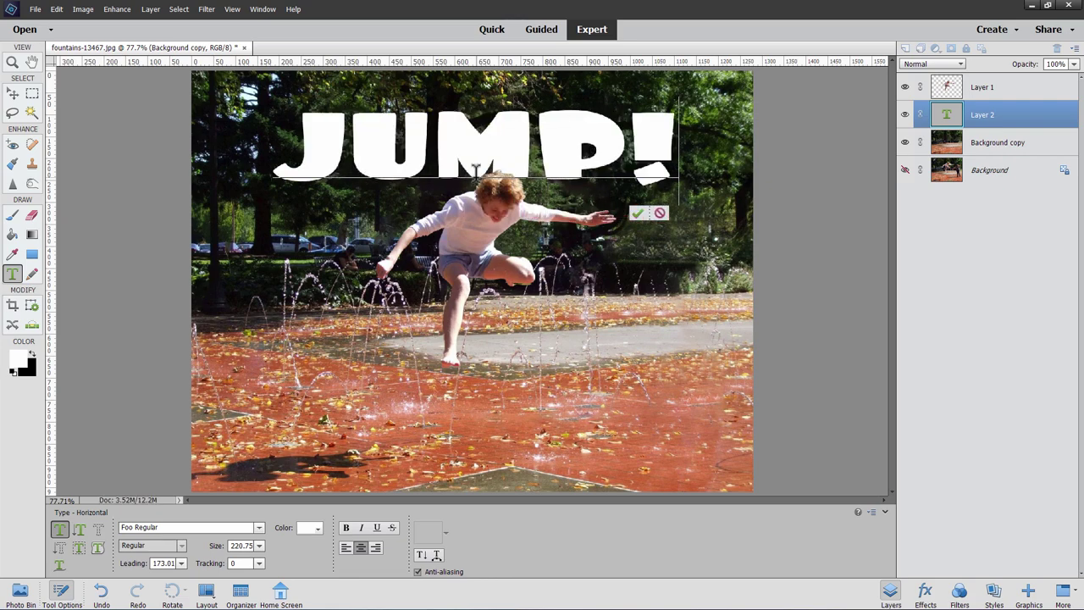
{"action": "left_click", "coordinate": [636, 213]}
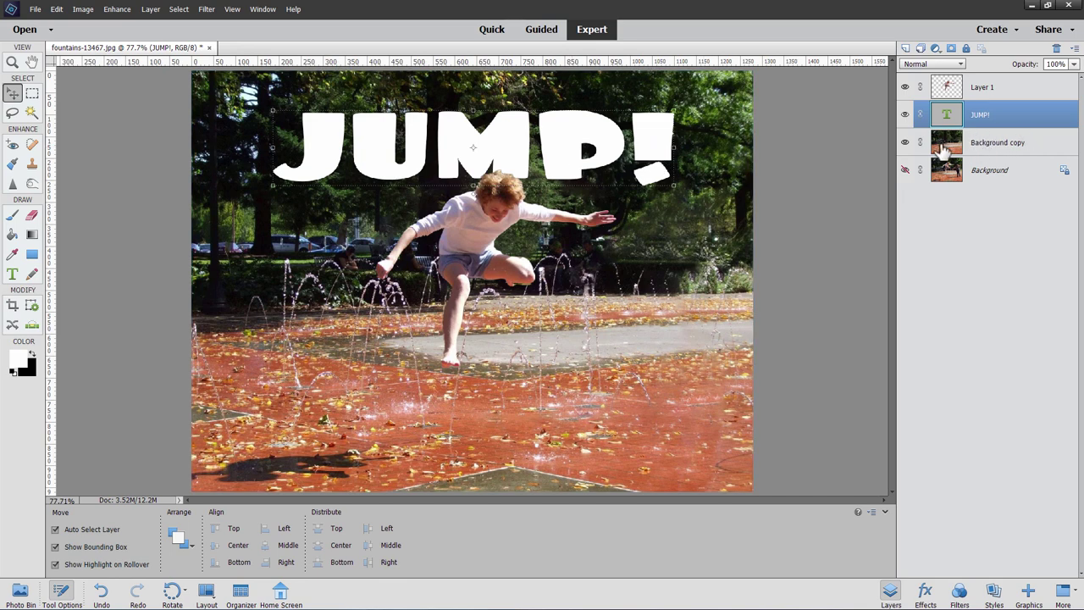
{"action": "left_click_drag", "start_coordinate": [553, 150], "coordinate": [576, 202]}
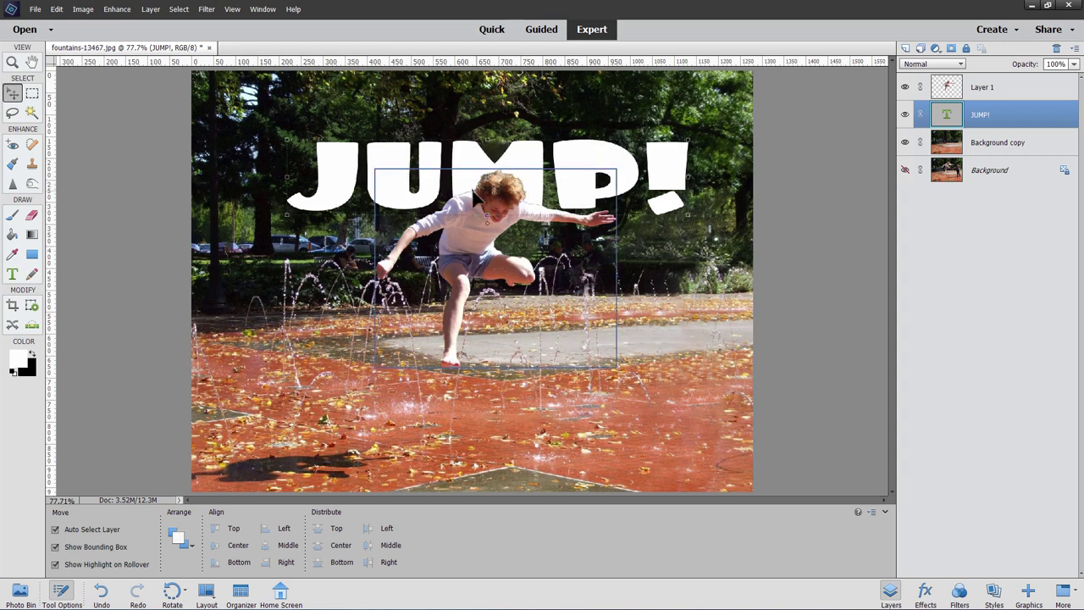
Set up the Eraser on Layer 1 with the soft 13 px brush at 48% opacity for cleaning the edges around the boy's head.
{"action": "left_click", "coordinate": [976, 94]}
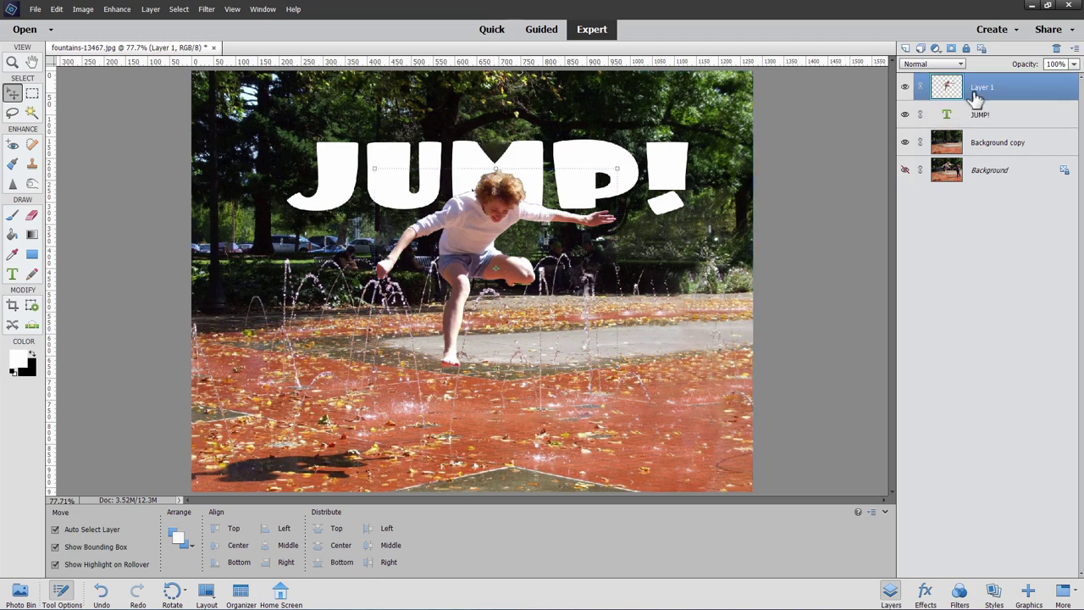
{"action": "left_click", "coordinate": [12, 62]}
{"action": "left_click", "coordinate": [452, 196]}
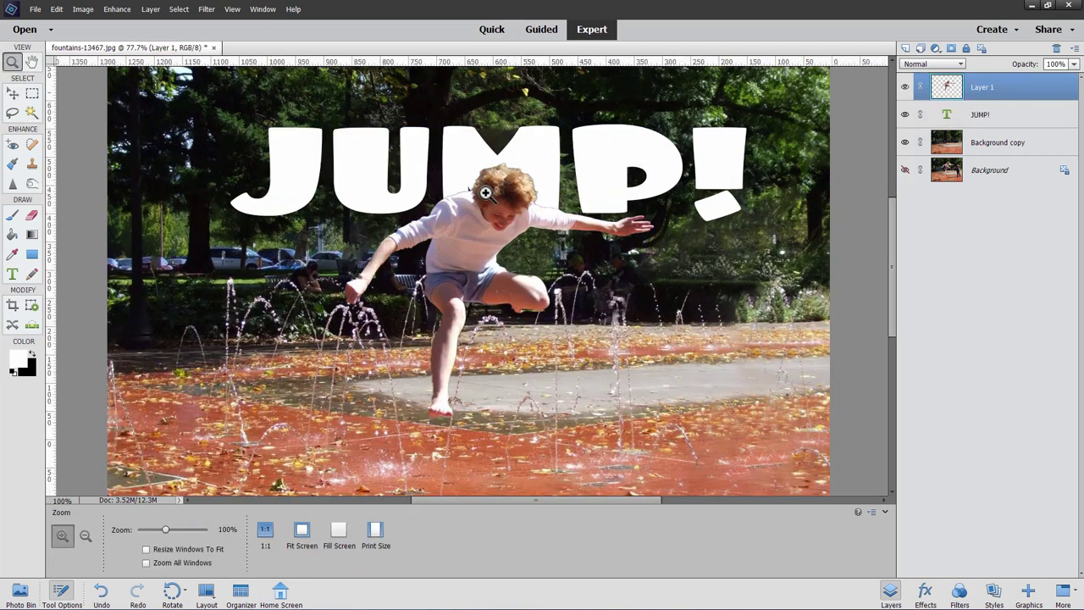
{"action": "left_click", "coordinate": [452, 195]}
{"action": "left_click", "coordinate": [453, 196]}
{"action": "left_click", "coordinate": [452, 196]}
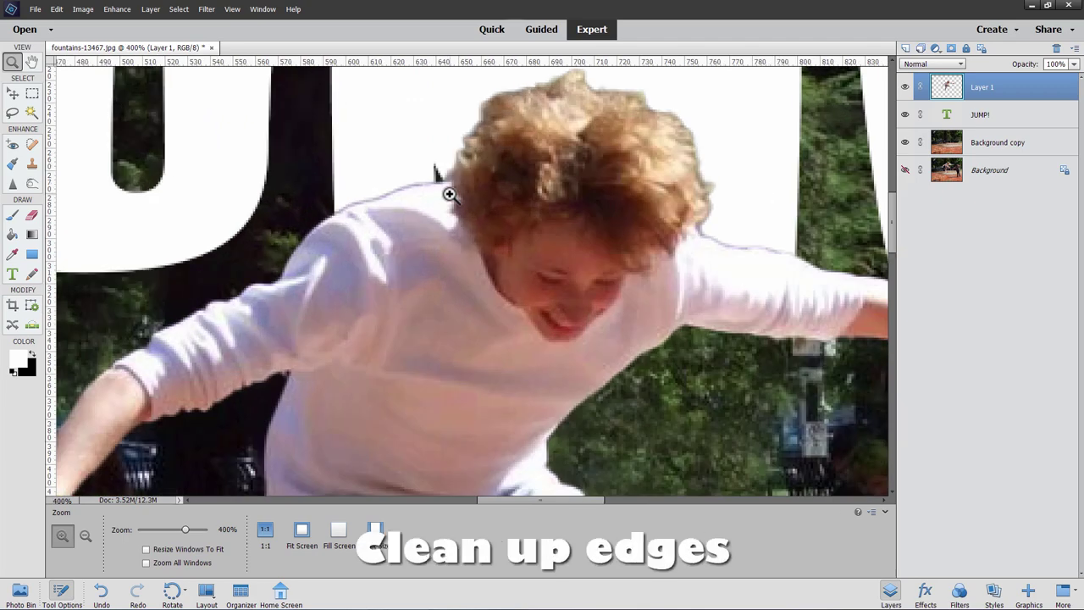
{"action": "left_click", "coordinate": [446, 193]}
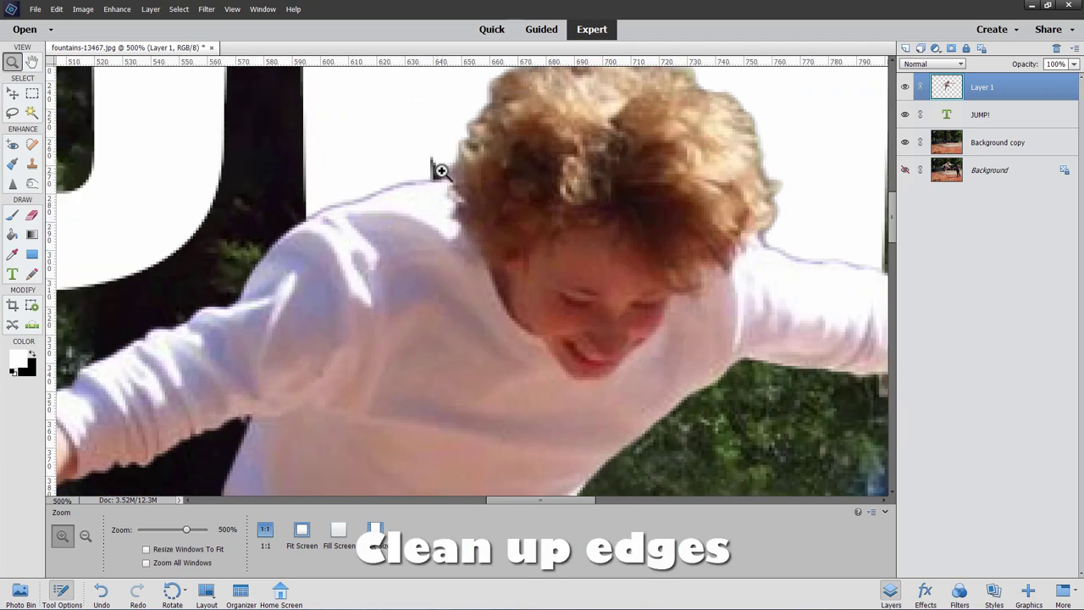
{"action": "left_click", "coordinate": [12, 94]}
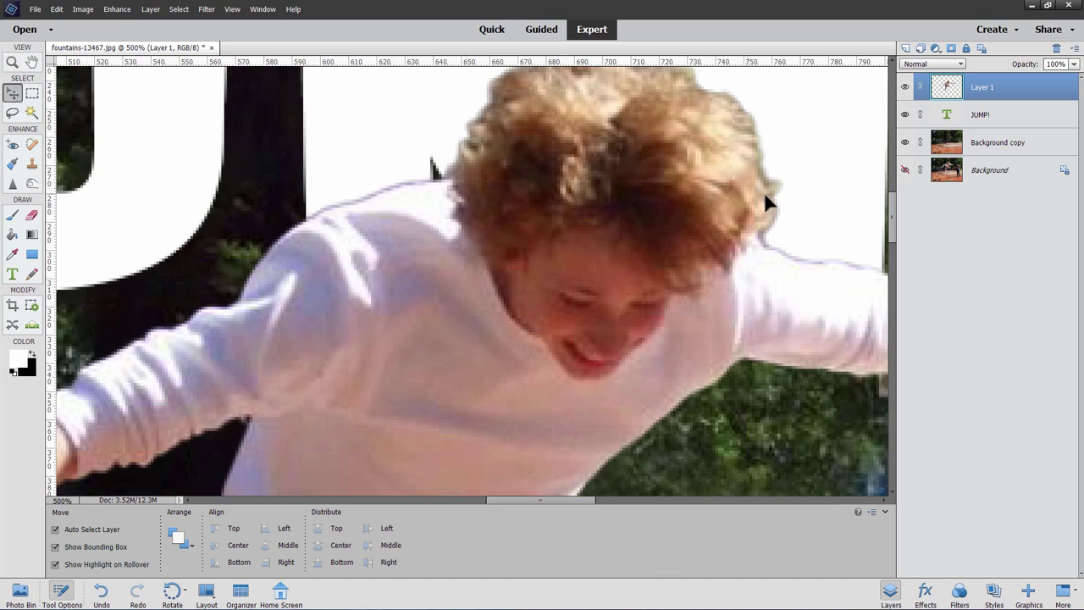
{"action": "left_click_drag", "start_coordinate": [791, 169], "coordinate": [783, 222]}
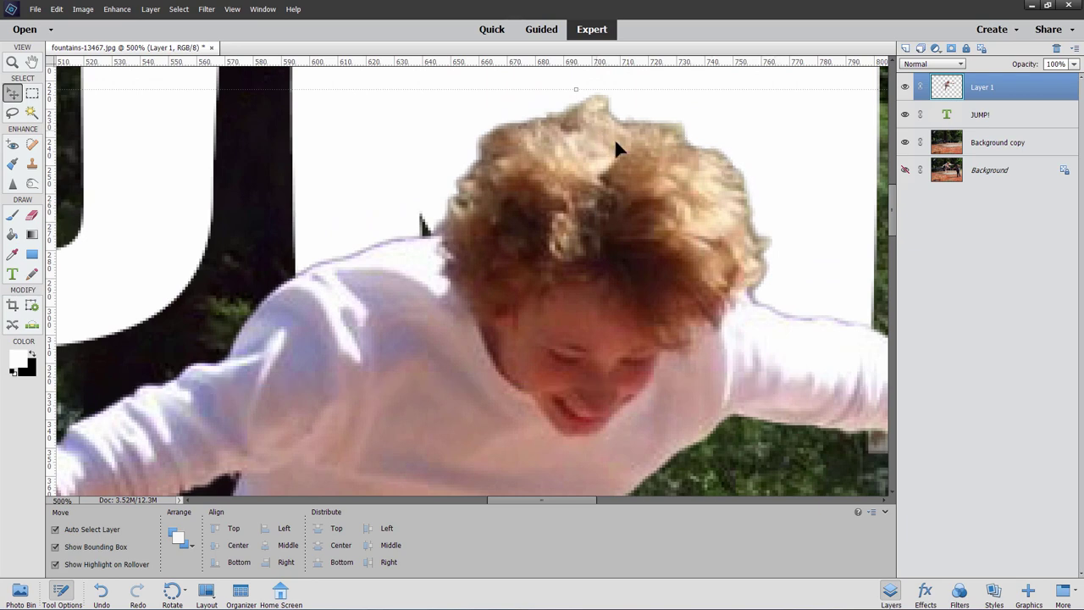
{"action": "key", "text": "e"}
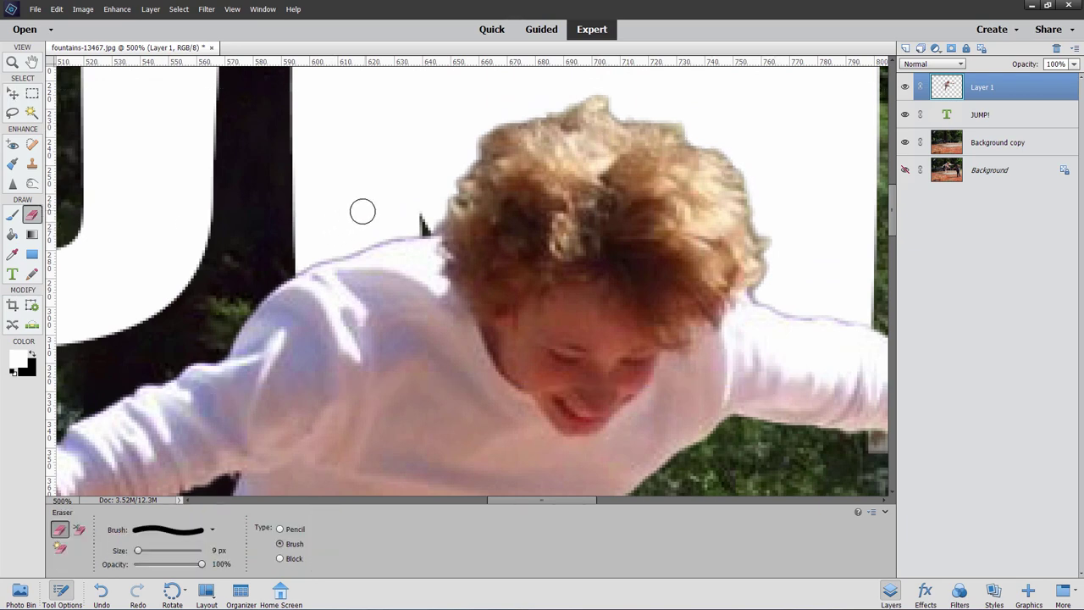
{"action": "left_click", "coordinate": [210, 528]}
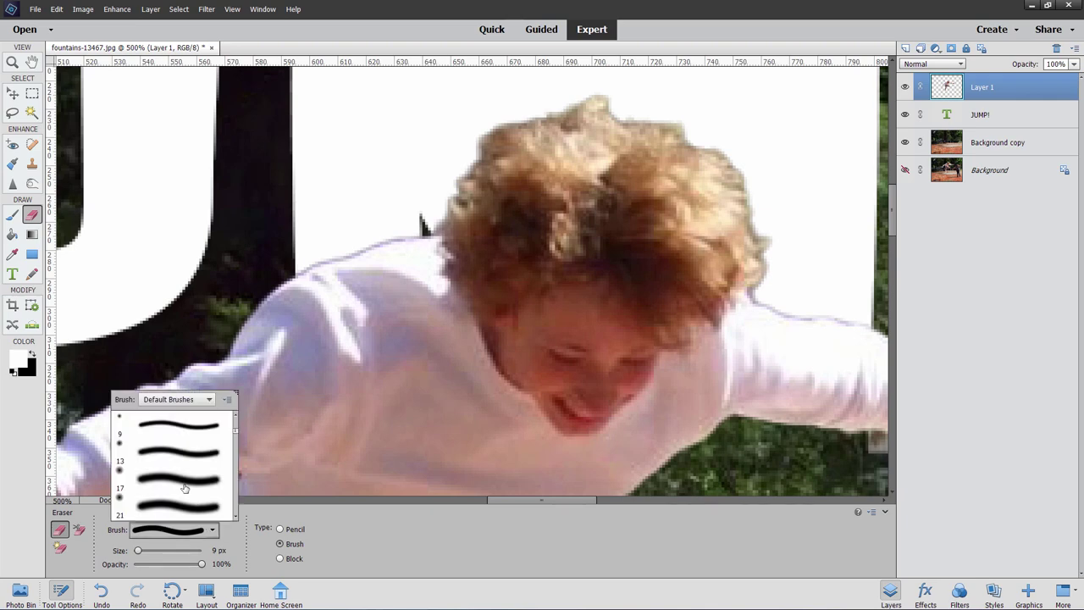
{"action": "left_click", "coordinate": [185, 488]}
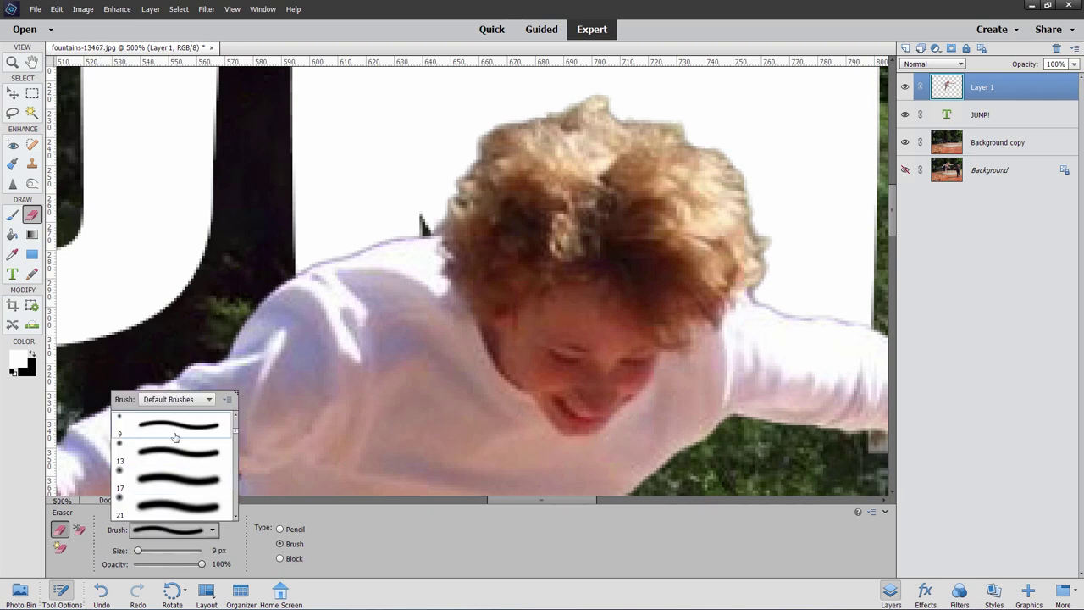
{"action": "left_click", "coordinate": [172, 447]}
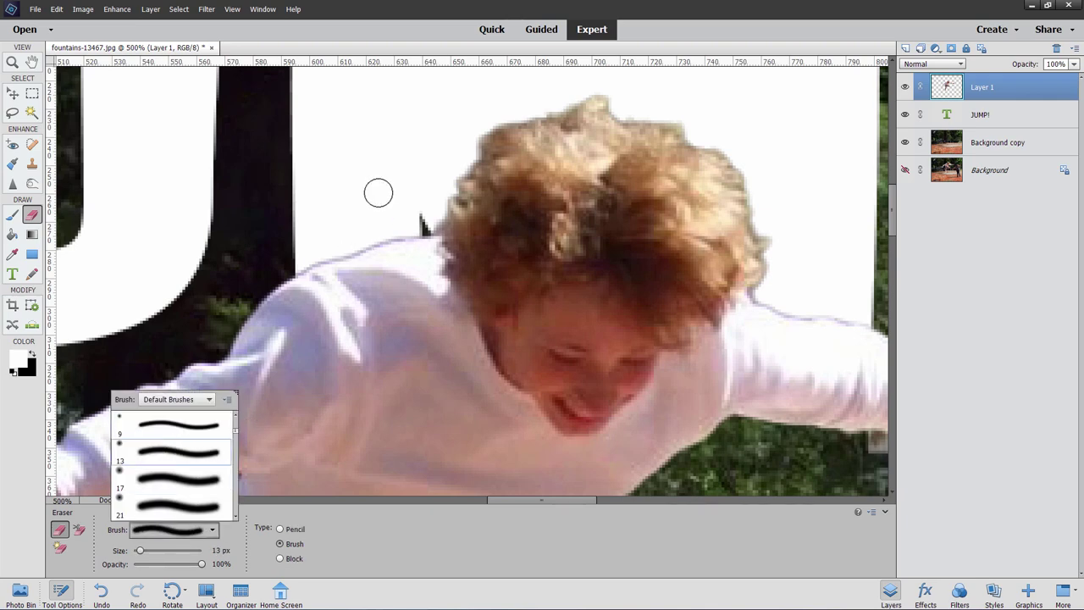
{"action": "left_click", "coordinate": [171, 565]}
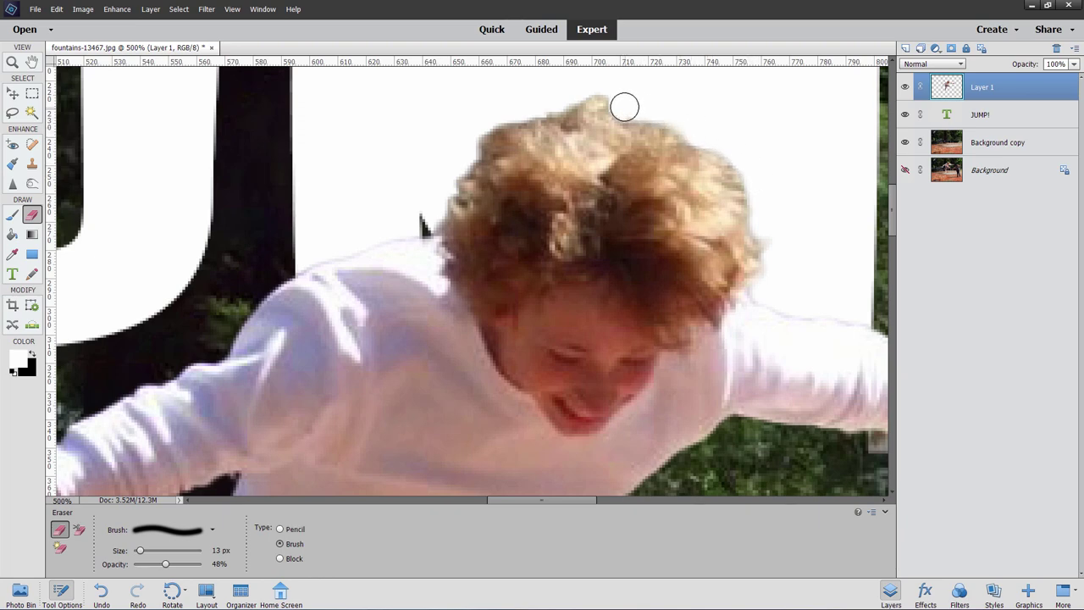
Erase the leftover fringe around the boy's hair and shoulders on Layer 1, and nudge the boy slightly into place.
{"action": "left_click_drag", "start_coordinate": [624, 106], "coordinate": [479, 118]}
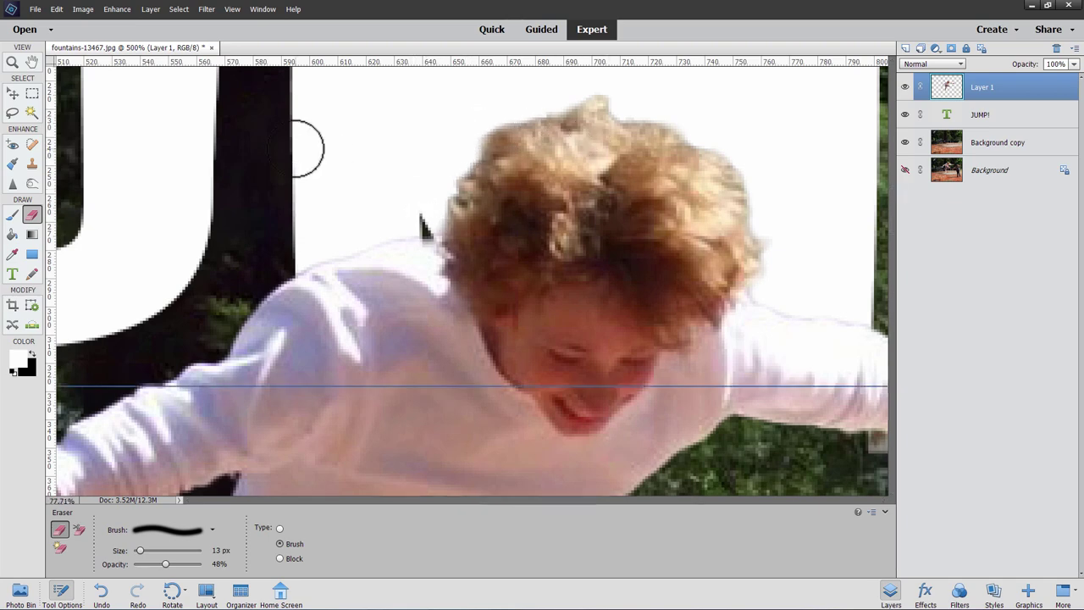
{"action": "key", "text": "ctrl+0"}
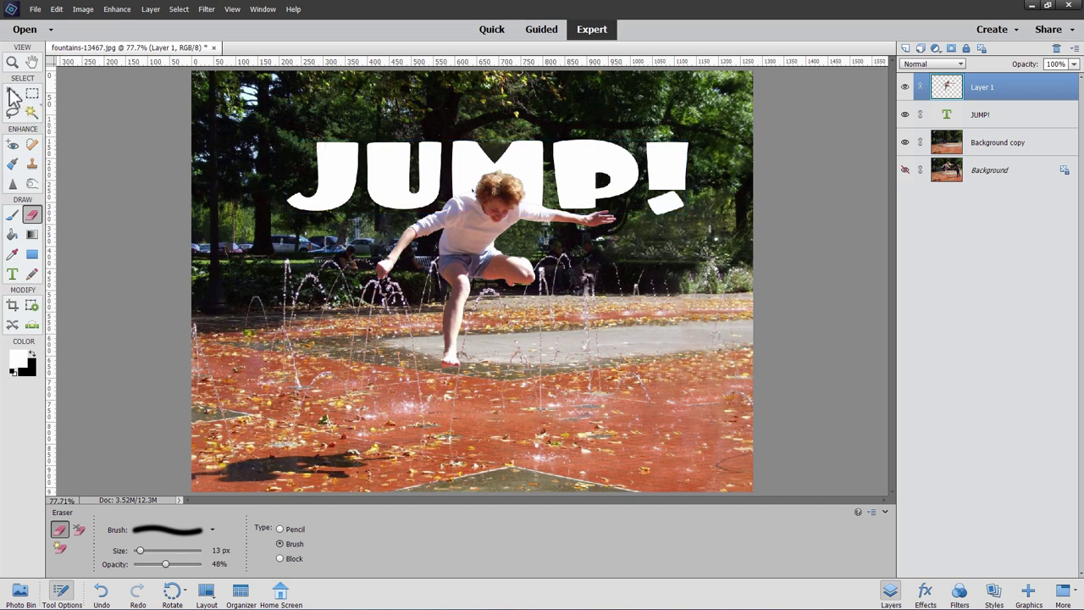
{"action": "left_click", "coordinate": [13, 95]}
{"action": "left_click_drag", "start_coordinate": [488, 243], "coordinate": [489, 245]}
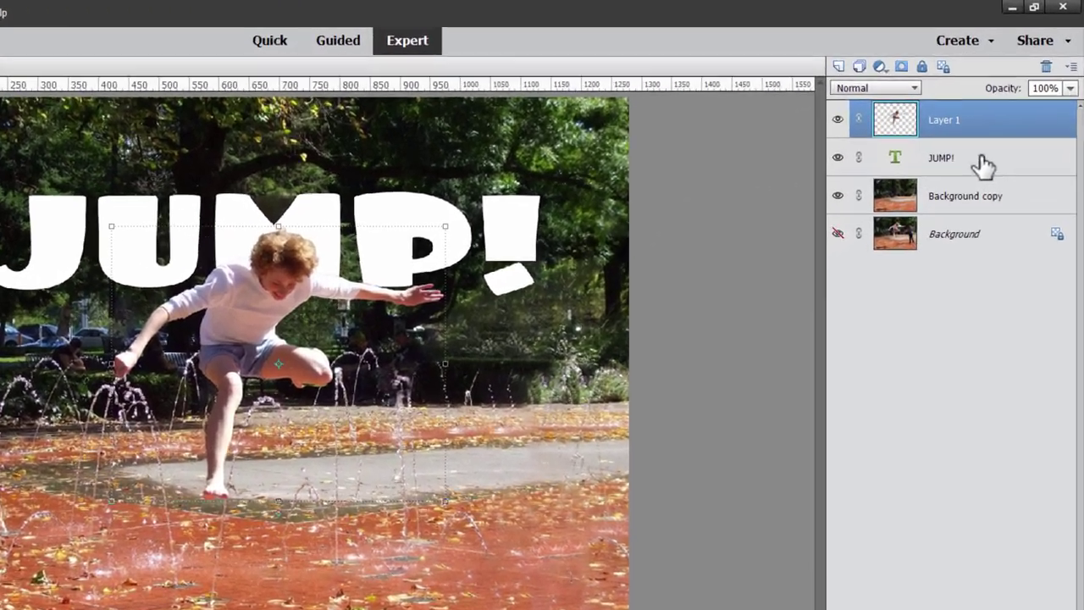
Add a new blank layer directly above the JUMP! text layer and clip it to the text with a clipping mask.
{"action": "left_click", "coordinate": [1008, 118]}
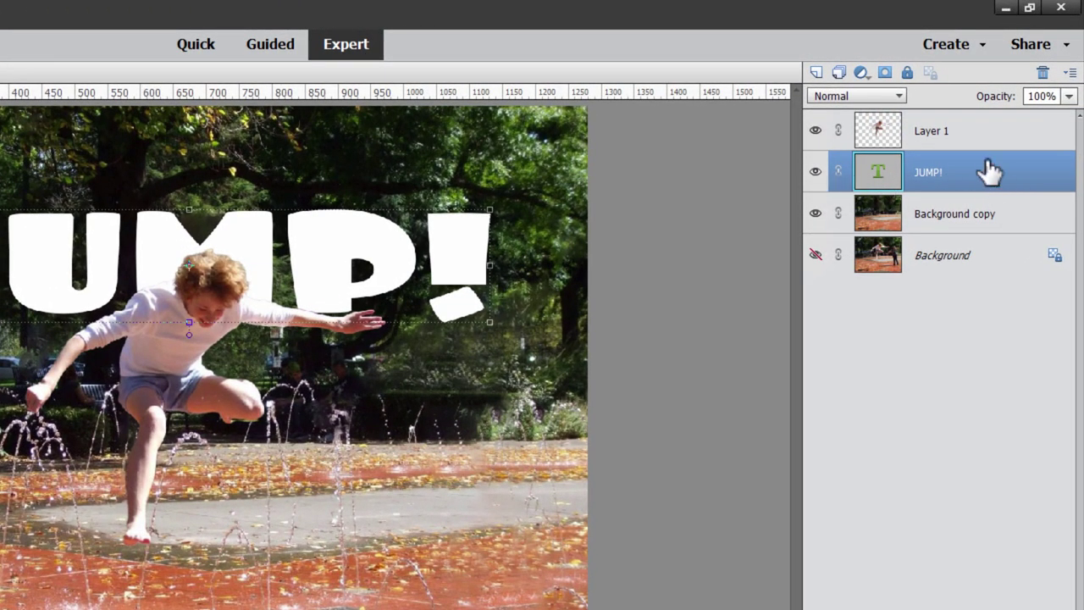
{"action": "left_click", "coordinate": [816, 72]}
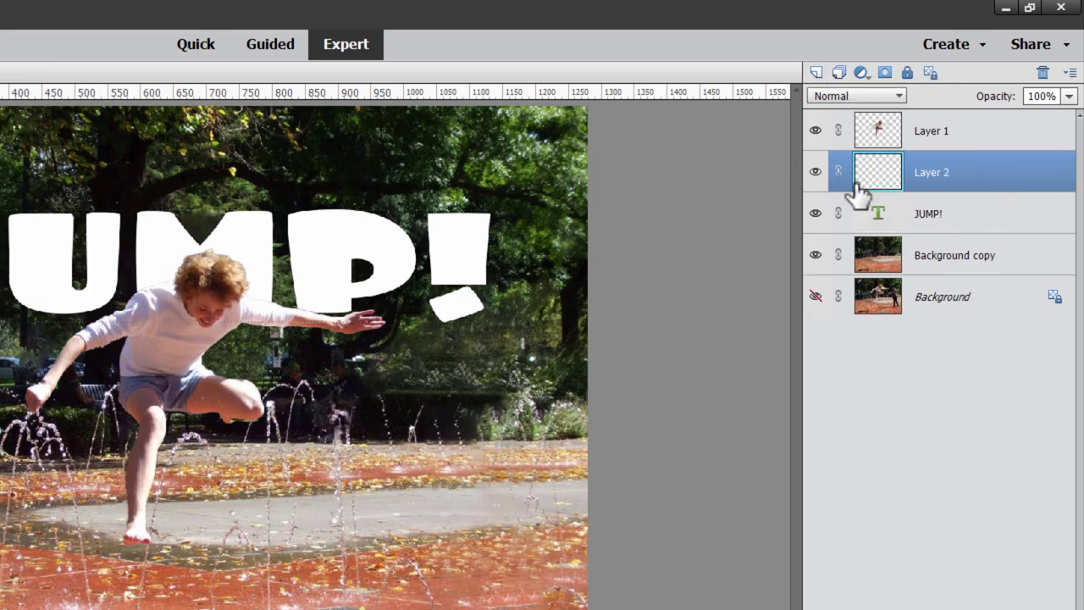
{"action": "right_click", "coordinate": [931, 186]}
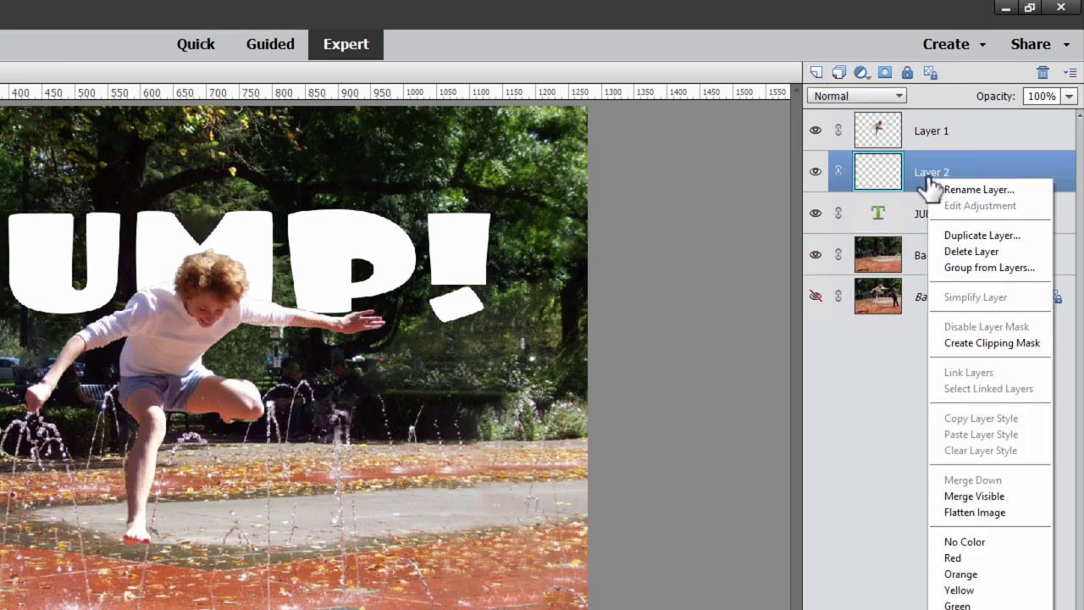
{"action": "left_click", "coordinate": [971, 340]}
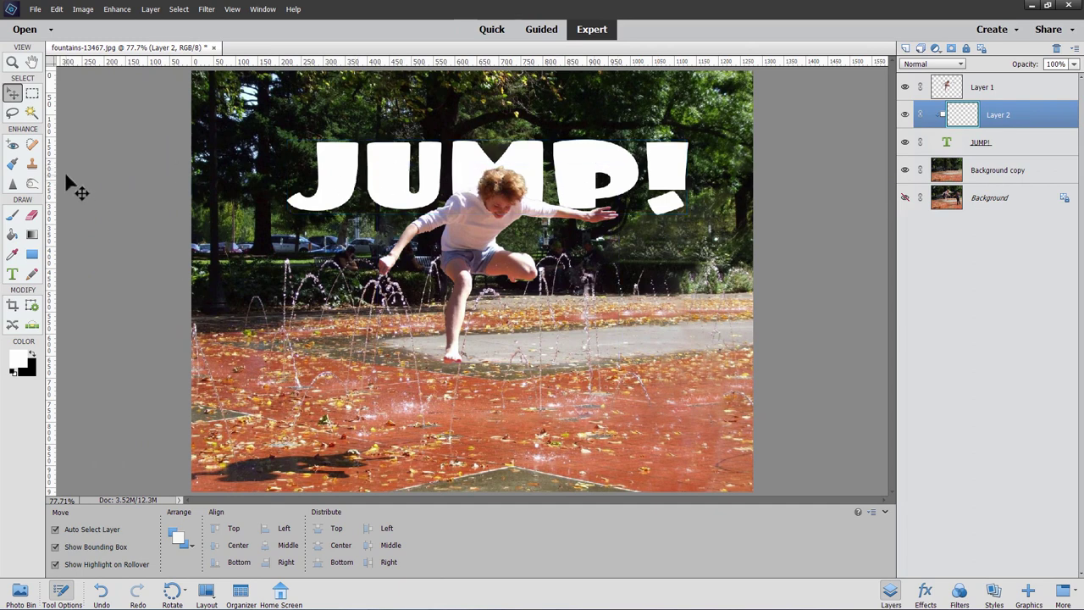
Set up the Gradient tool with the Orange, Yellow, Orange preset.
{"action": "left_click", "coordinate": [31, 236]}
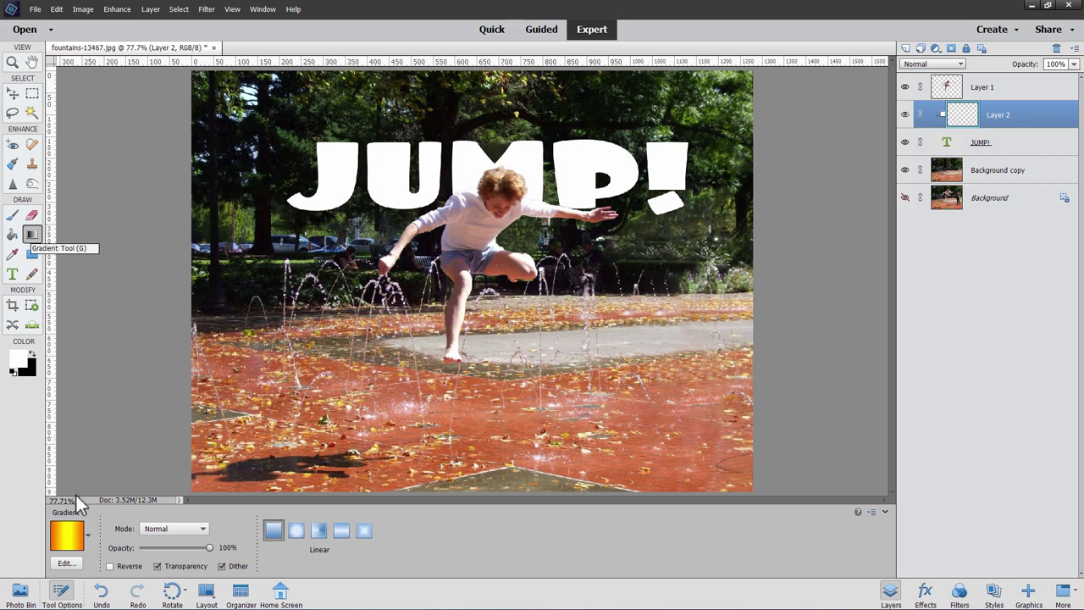
{"action": "left_click", "coordinate": [67, 533]}
{"action": "left_click", "coordinate": [547, 317]}
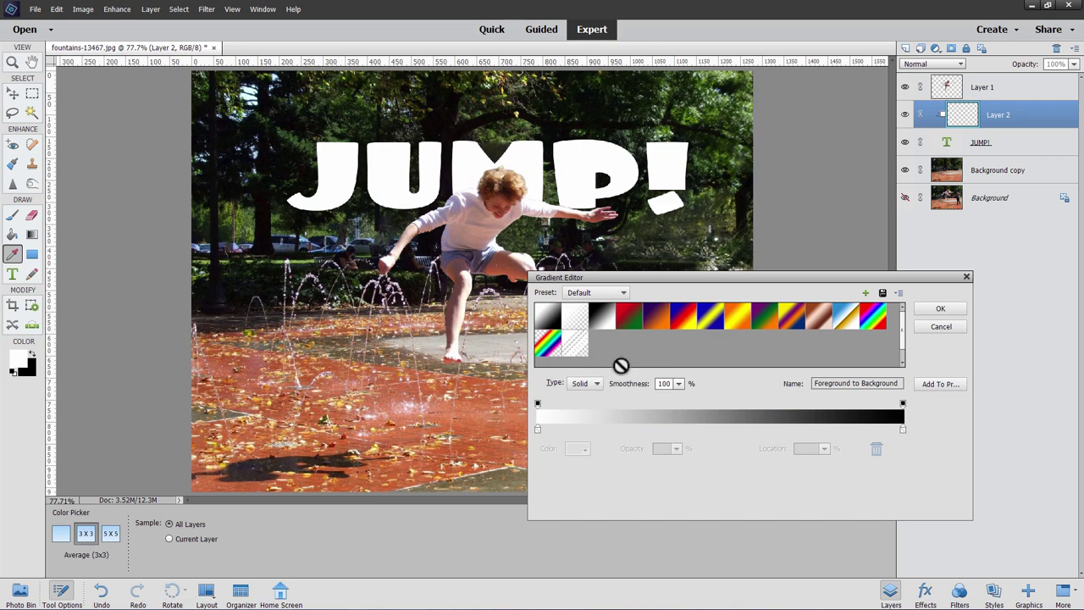
{"action": "left_click", "coordinate": [737, 325]}
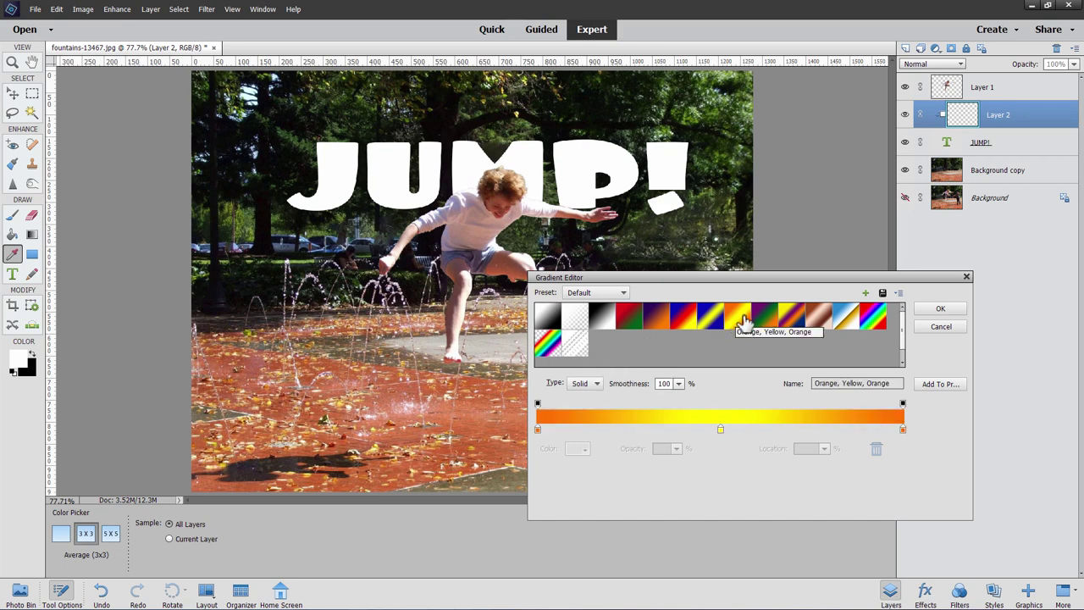
{"action": "left_click", "coordinate": [937, 310]}
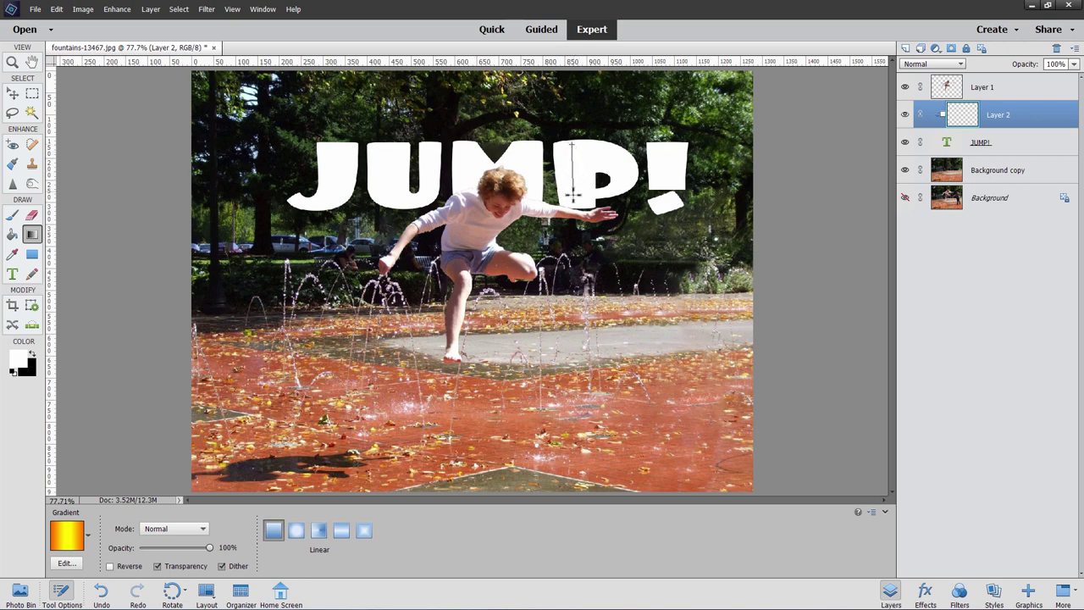
Fill the clipped Layer 2 with a straight vertical linear gradient spanning the height of the JUMP! letters.
{"action": "key", "text": "shift"}
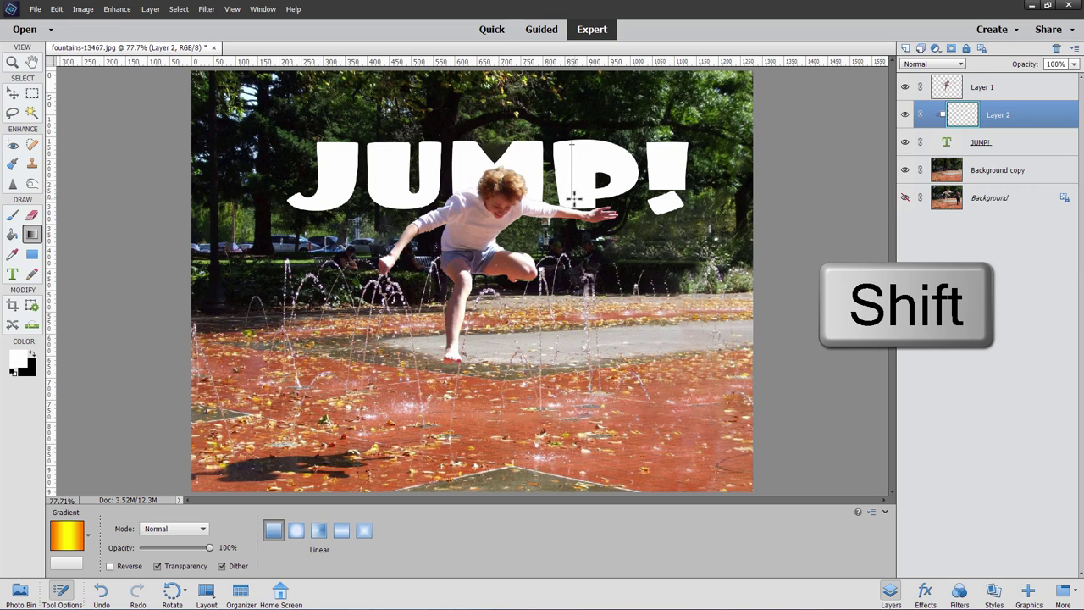
{"action": "left_click_drag", "start_coordinate": [574, 199], "coordinate": [574, 200]}
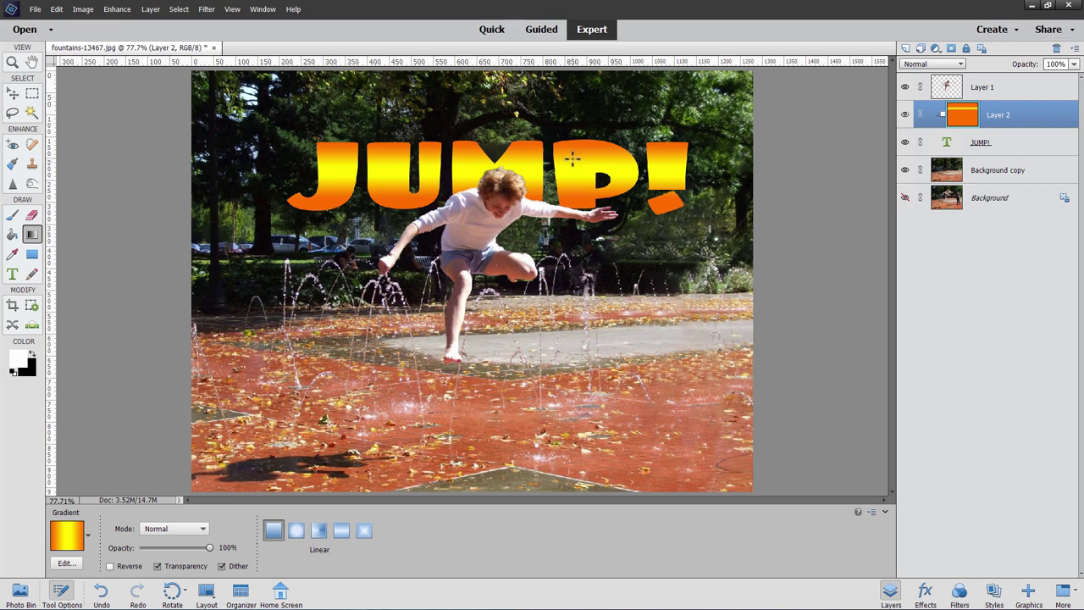
{"action": "mouse_move", "coordinate": [575, 177]}
{"action": "left_mouse_down"}
{"action": "mouse_move", "coordinate": [589, 178]}
{"action": "mouse_move", "coordinate": [574, 189]}
{"action": "left_mouse_up"}
{"action": "key", "text": "shift"}
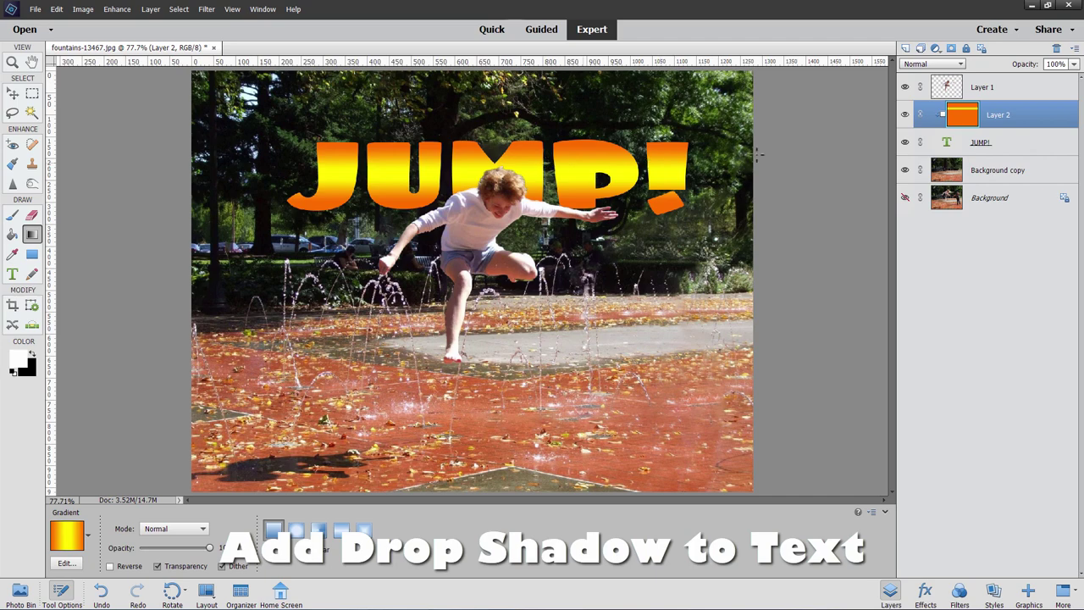
Add a drop shadow to the JUMP! text layer through its layer style settings.
{"action": "left_click", "coordinate": [1021, 148]}
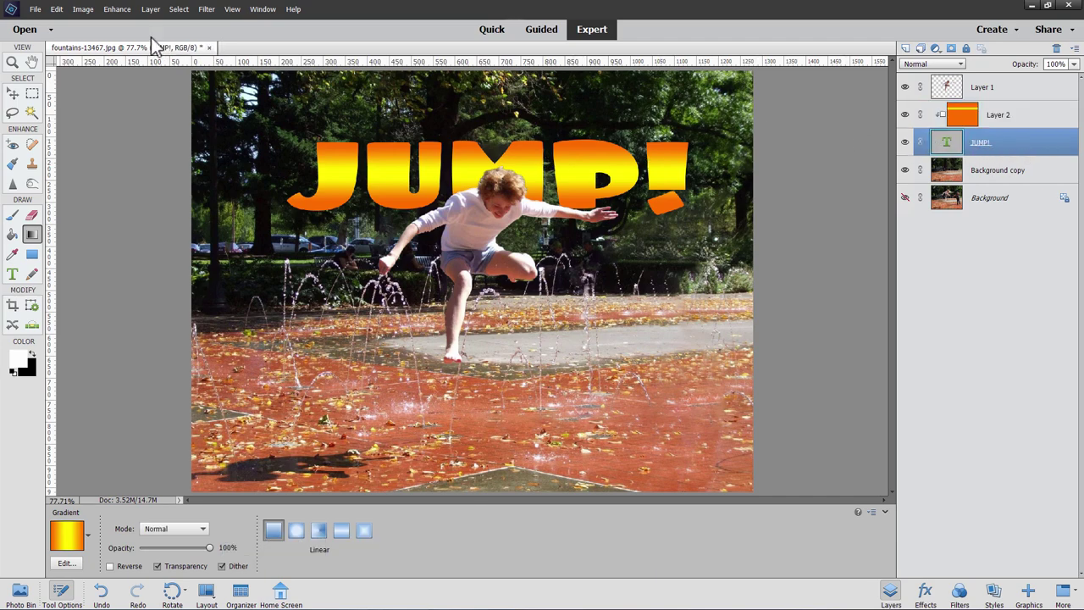
{"action": "left_click", "coordinate": [152, 10]}
{"action": "mouse_move", "coordinate": [163, 75]}
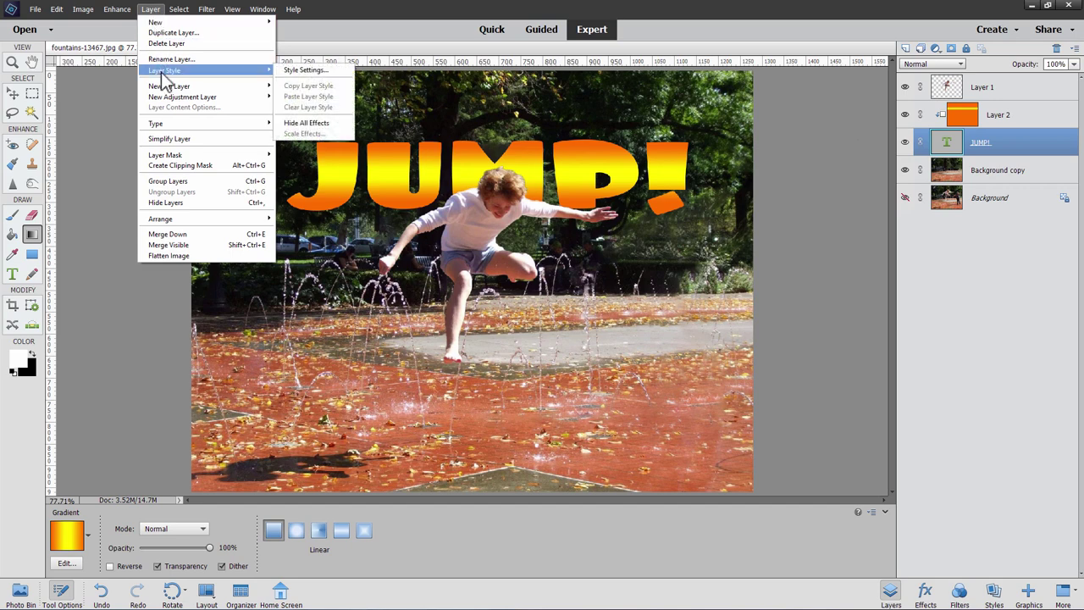
{"action": "left_click", "coordinate": [305, 71]}
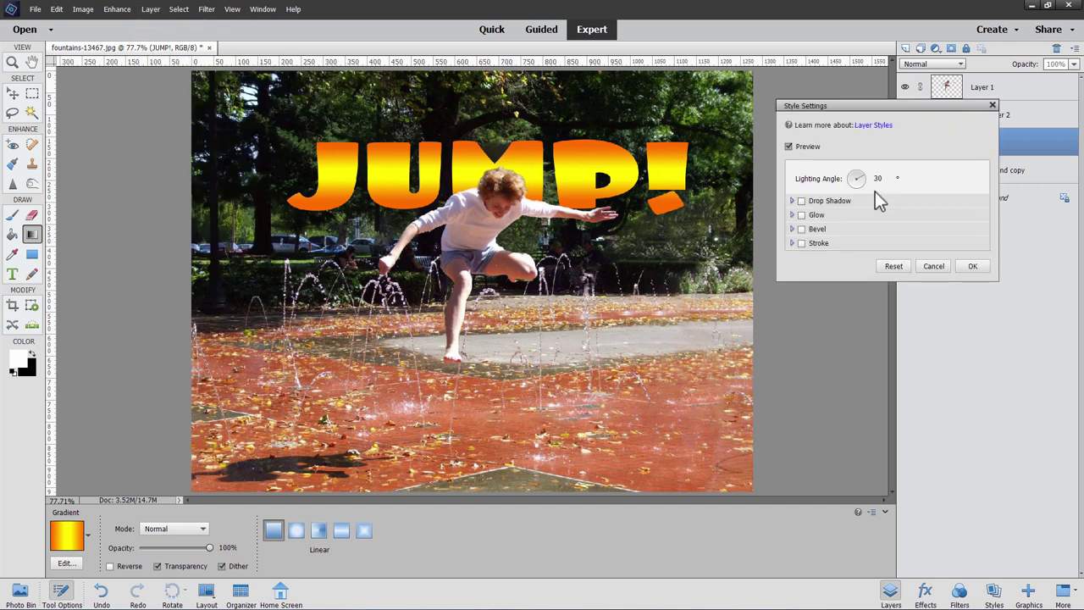
{"action": "left_click", "coordinate": [802, 201]}
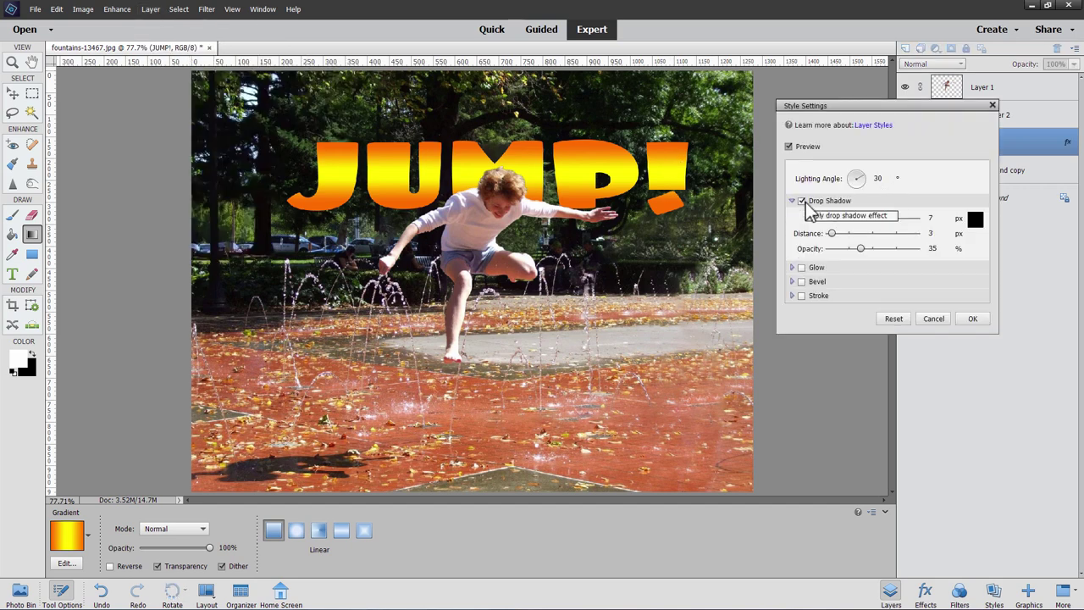
Set the drop shadow to a 144° lighting angle, size 16 px, distance 10 px and opacity 100%, and apply it.
{"action": "left_click", "coordinate": [854, 181]}
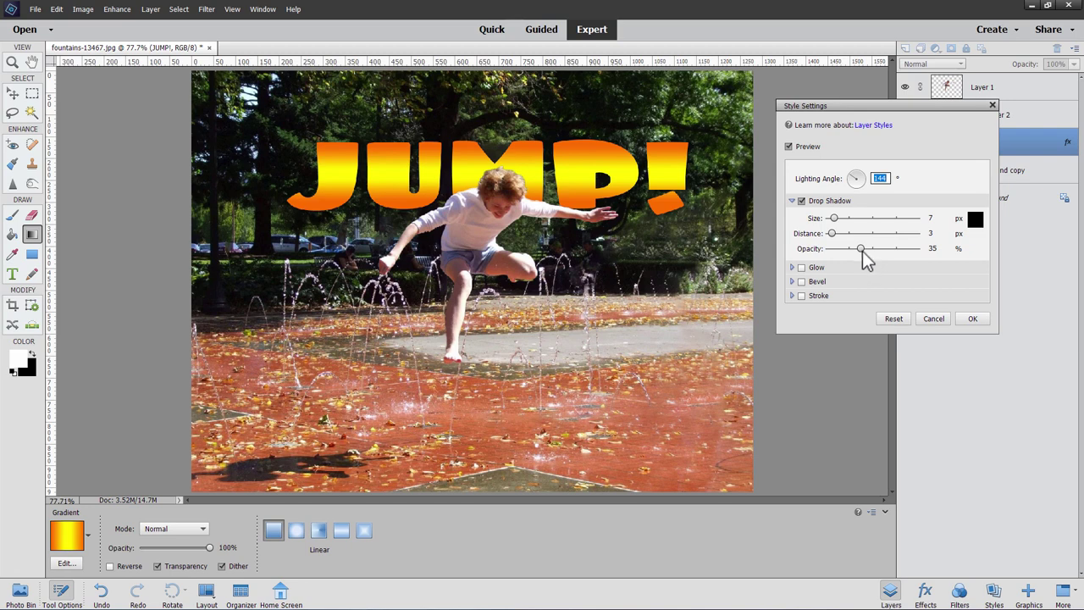
{"action": "left_click_drag", "start_coordinate": [861, 248], "coordinate": [932, 249]}
{"action": "mouse_move", "coordinate": [832, 232]}
{"action": "left_mouse_down"}
{"action": "mouse_move", "coordinate": [855, 234]}
{"action": "mouse_move", "coordinate": [846, 236]}
{"action": "left_mouse_up"}
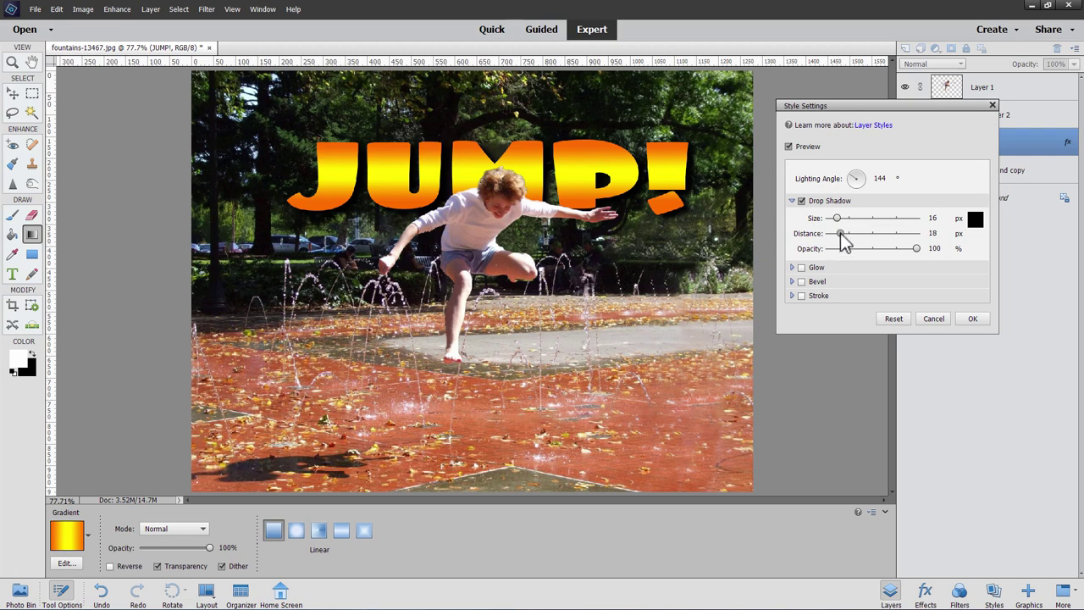
{"action": "left_click_drag", "start_coordinate": [843, 239], "coordinate": [839, 241]}
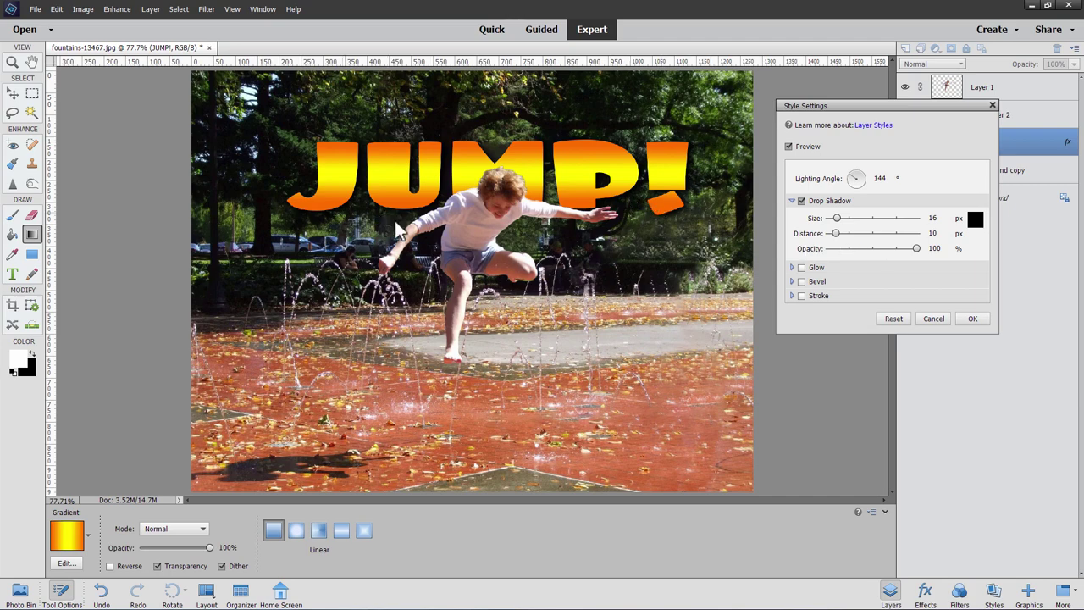
{"action": "left_click", "coordinate": [972, 319]}
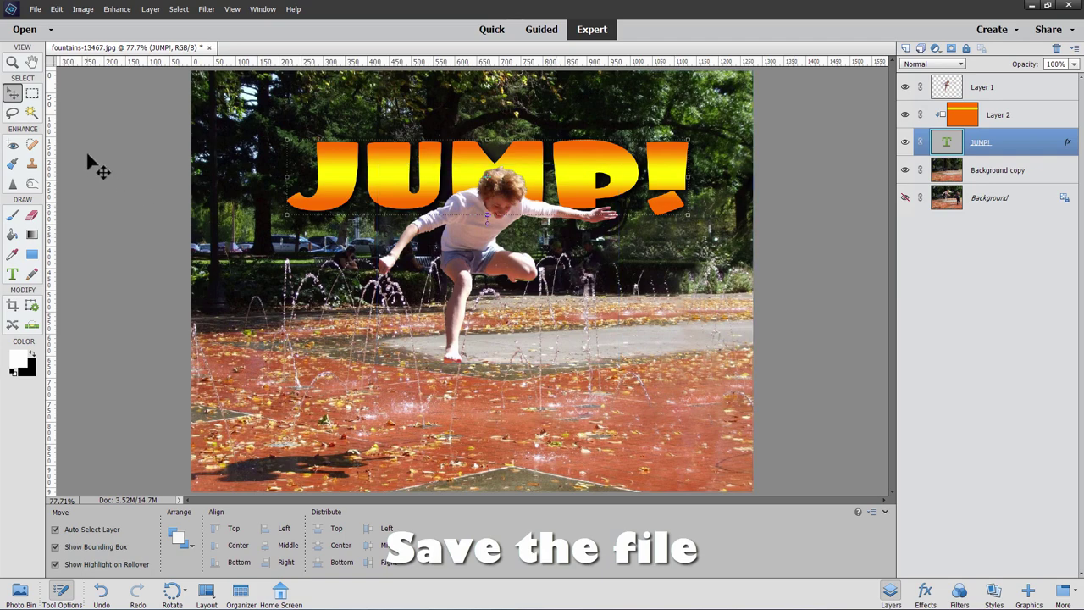
Save the layered project as the Photoshop file "text behind person.psd" in the Projects folder.
{"action": "left_click", "coordinate": [35, 10]}
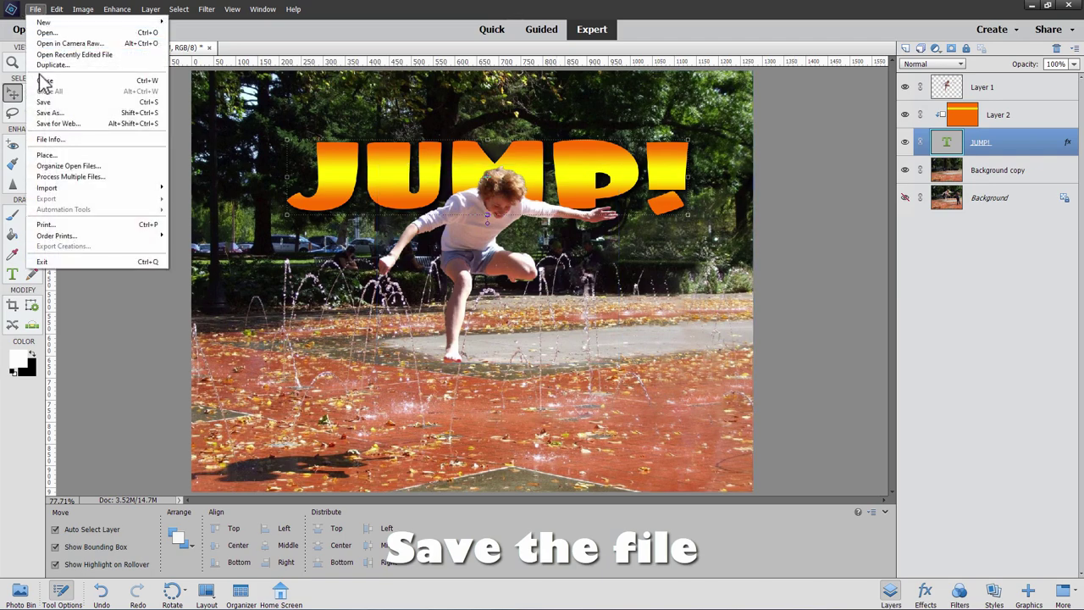
{"action": "left_click", "coordinate": [45, 105]}
{"action": "left_click_drag", "start_coordinate": [243, 17], "coordinate": [305, 43]}
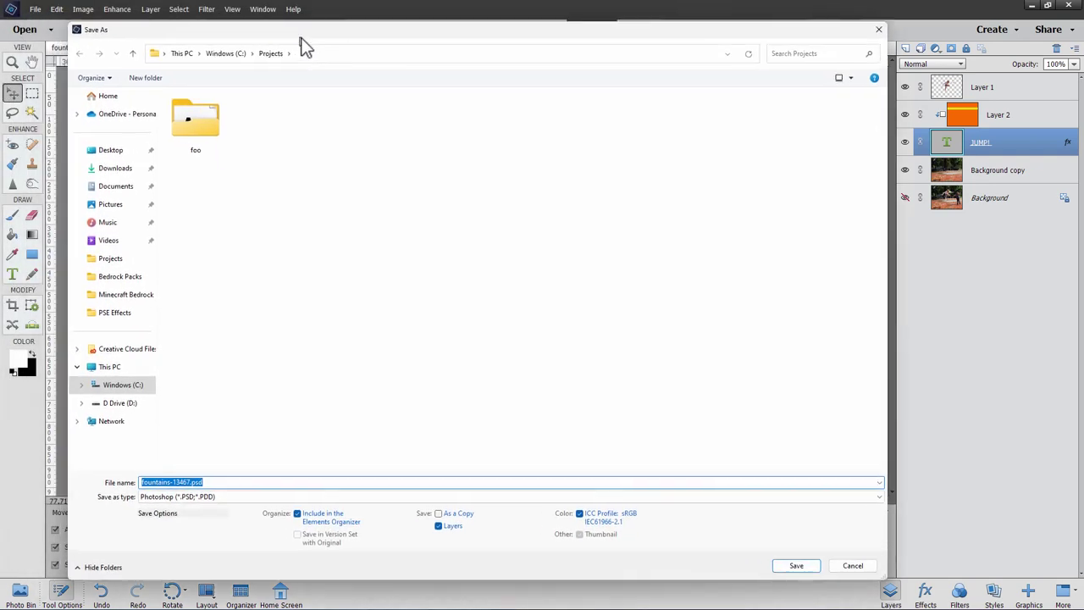
{"action": "left_click_drag", "start_coordinate": [885, 578], "coordinate": [785, 375]}
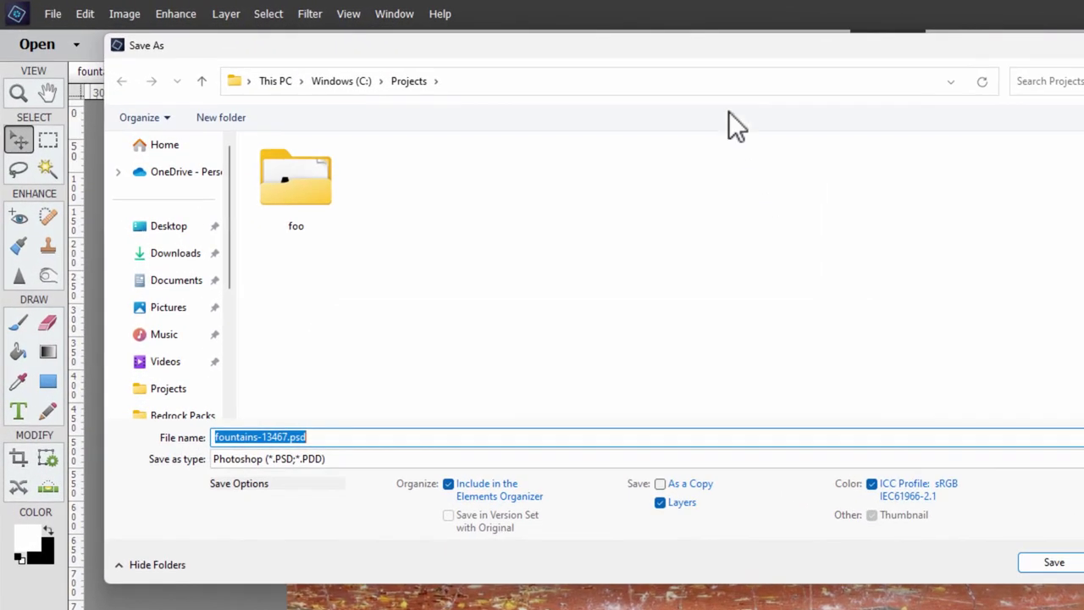
{"action": "left_click_drag", "start_coordinate": [686, 48], "coordinate": [753, 91]}
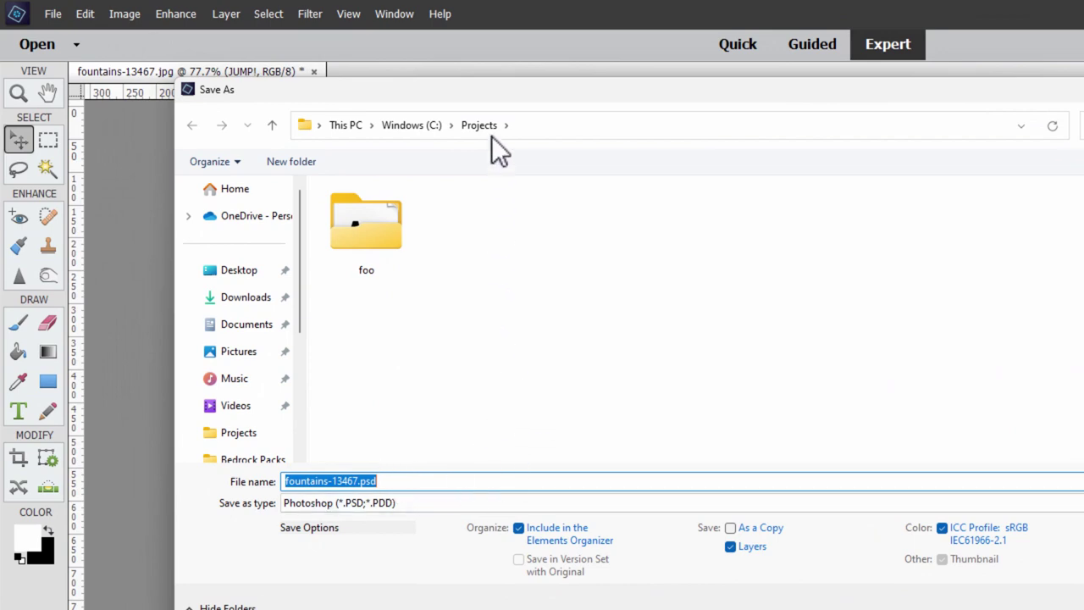
{"action": "left_click_drag", "start_coordinate": [474, 94], "coordinate": [471, 142]}
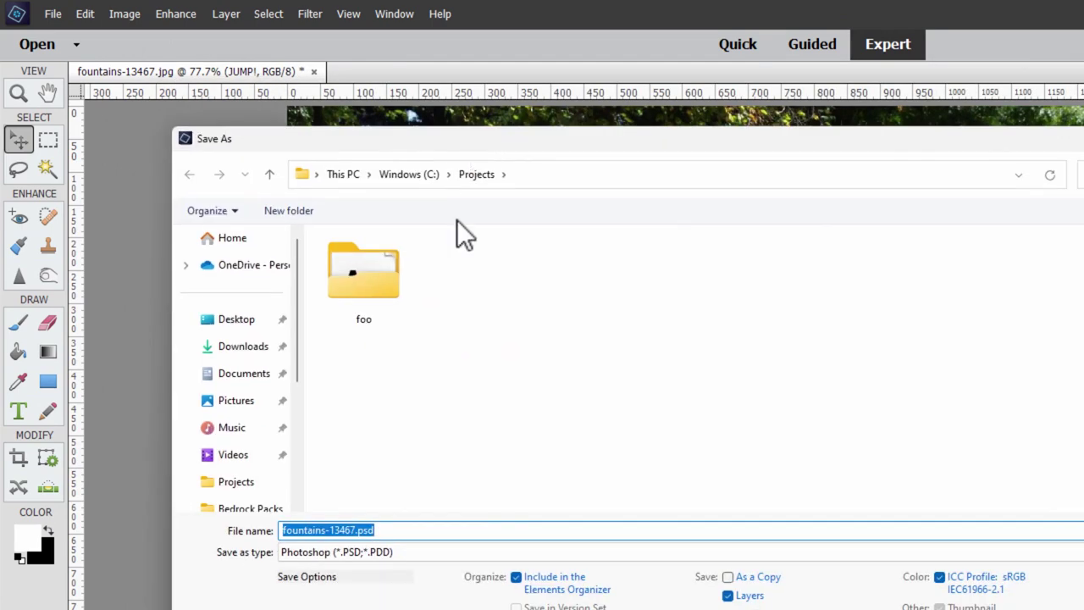
{"action": "left_click", "coordinate": [380, 530]}
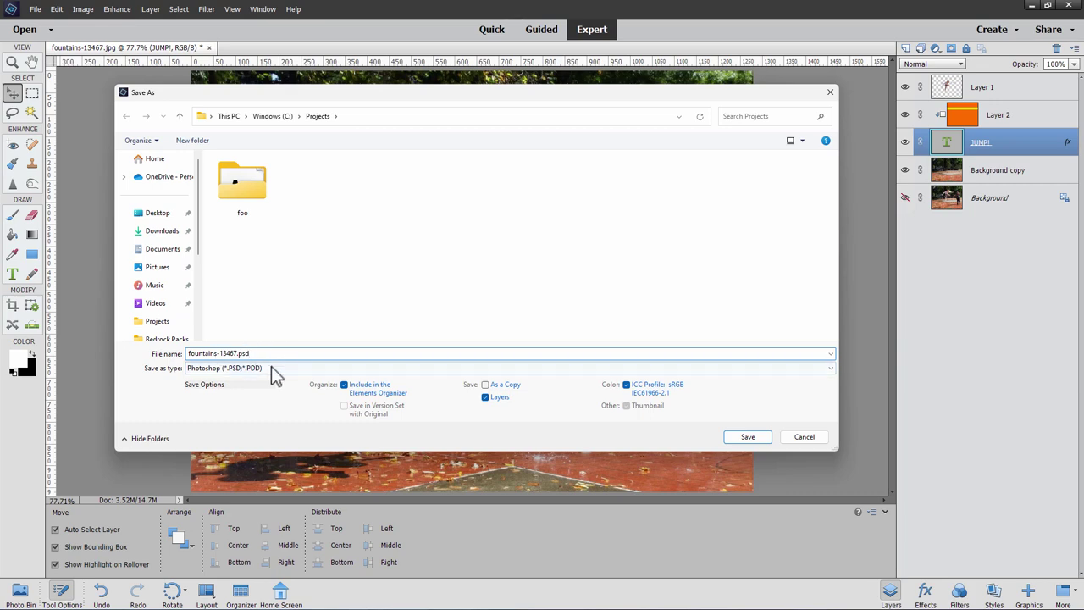
{"action": "key", "text": "shift+Home"}
{"action": "type", "text": "text beh"}
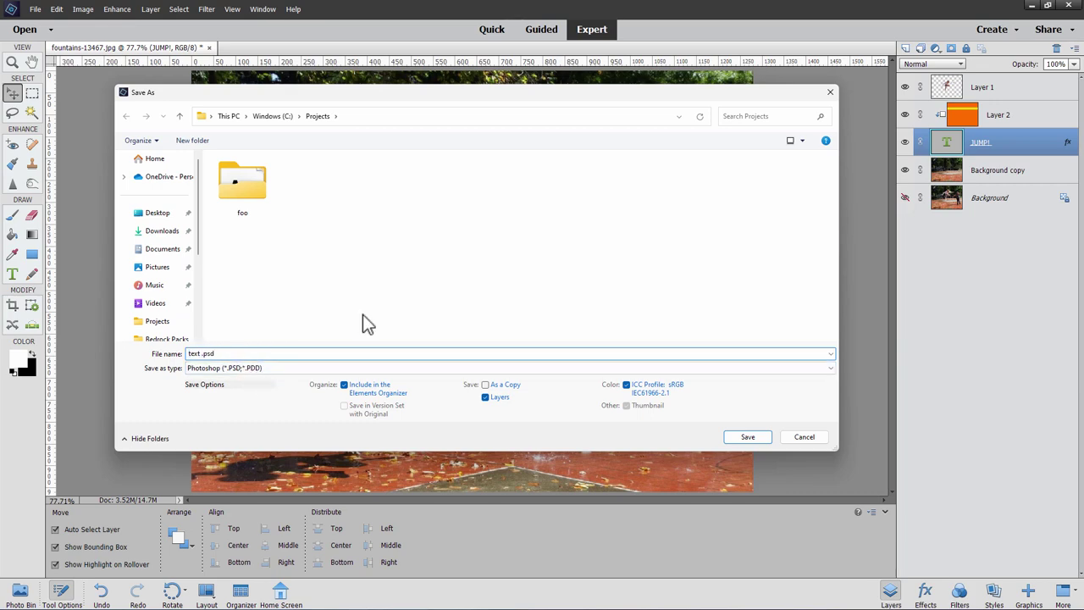
{"action": "type", "text": "ind person"}
{"action": "left_click", "coordinate": [748, 438]}
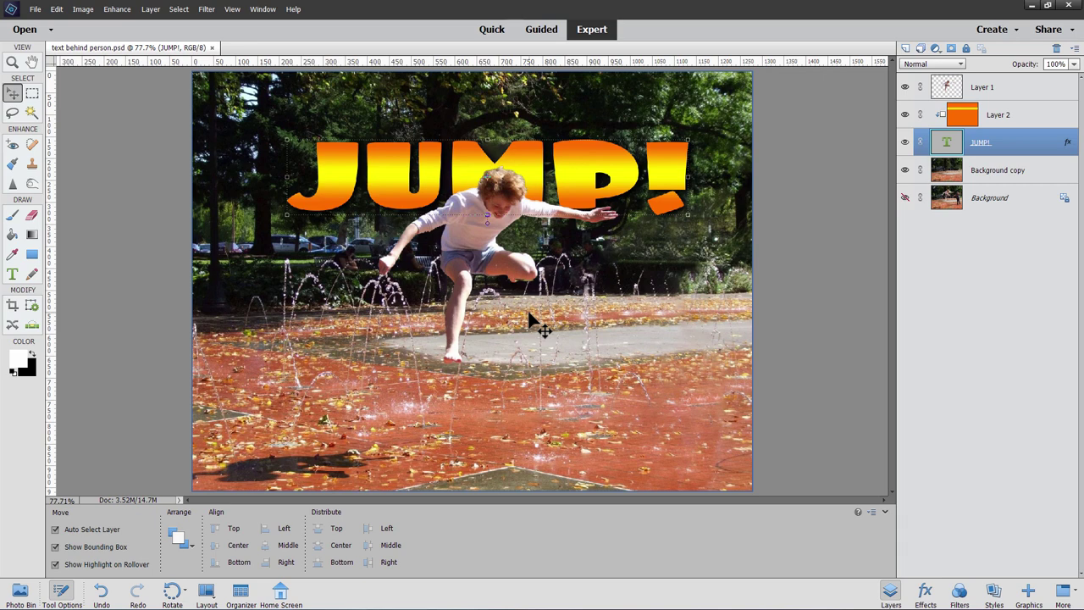
Save a PNG copy of the image as "text behind person.png" in the Projects folder.
{"action": "left_click", "coordinate": [35, 10]}
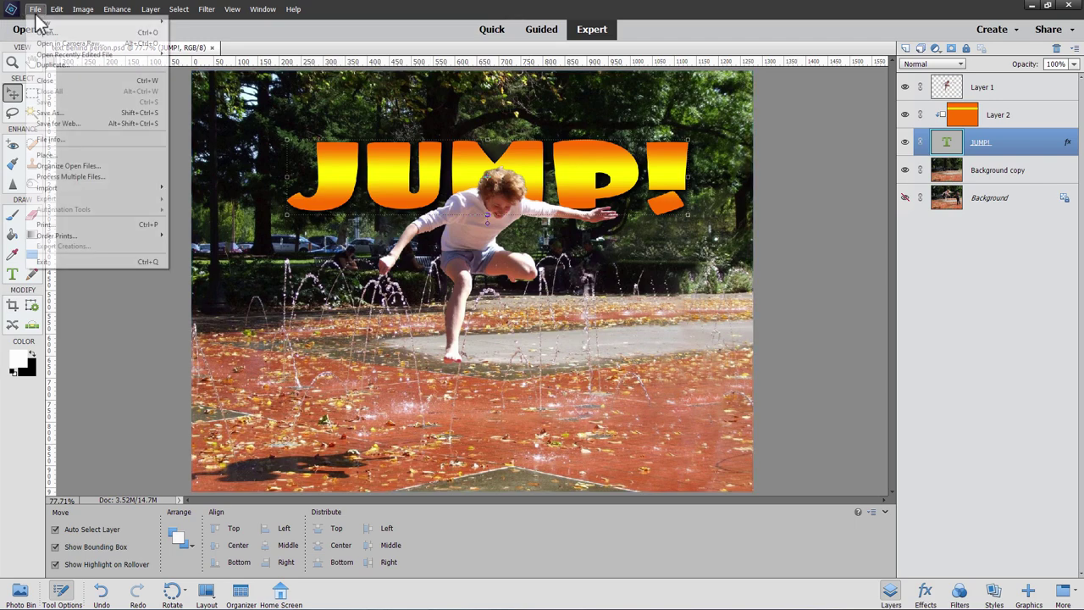
{"action": "left_click", "coordinate": [51, 113]}
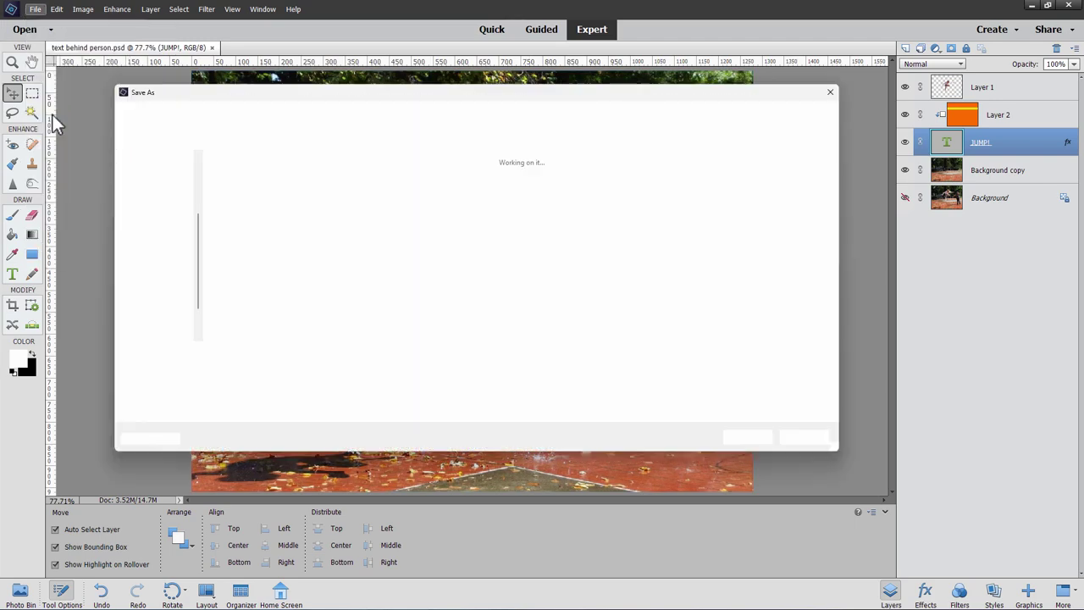
{"action": "left_click", "coordinate": [286, 371]}
{"action": "left_click", "coordinate": [286, 371]}
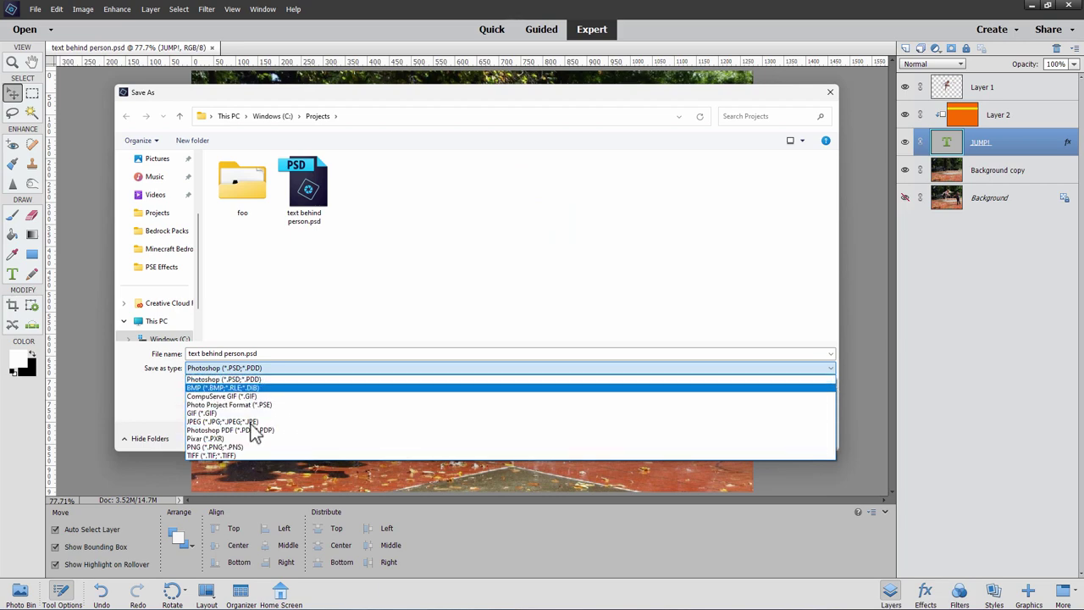
{"action": "left_click", "coordinate": [216, 449]}
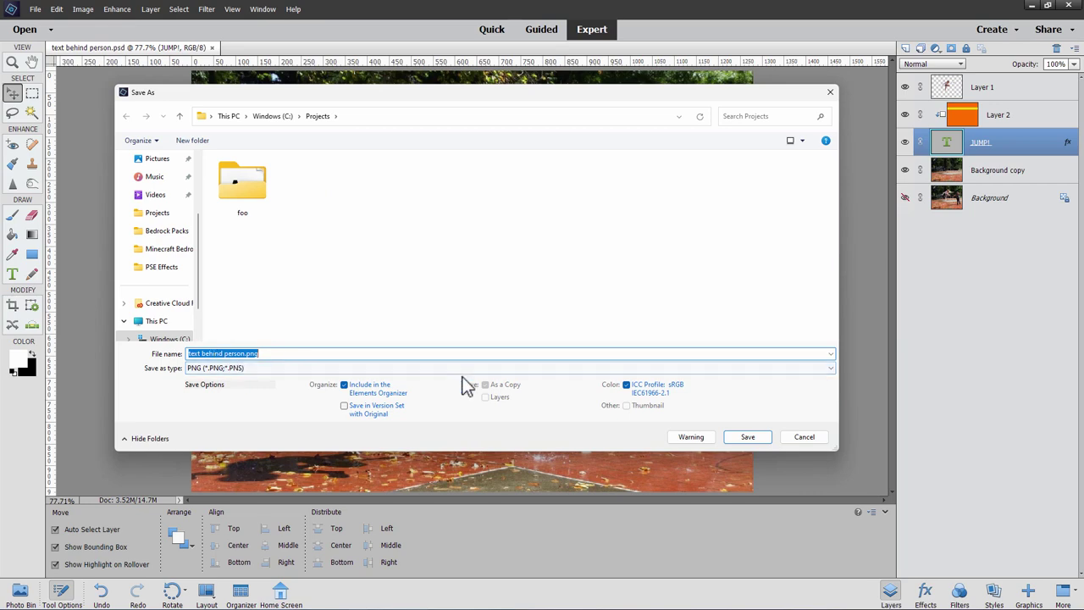
{"action": "left_click", "coordinate": [749, 437]}
{"action": "left_click", "coordinate": [578, 189]}
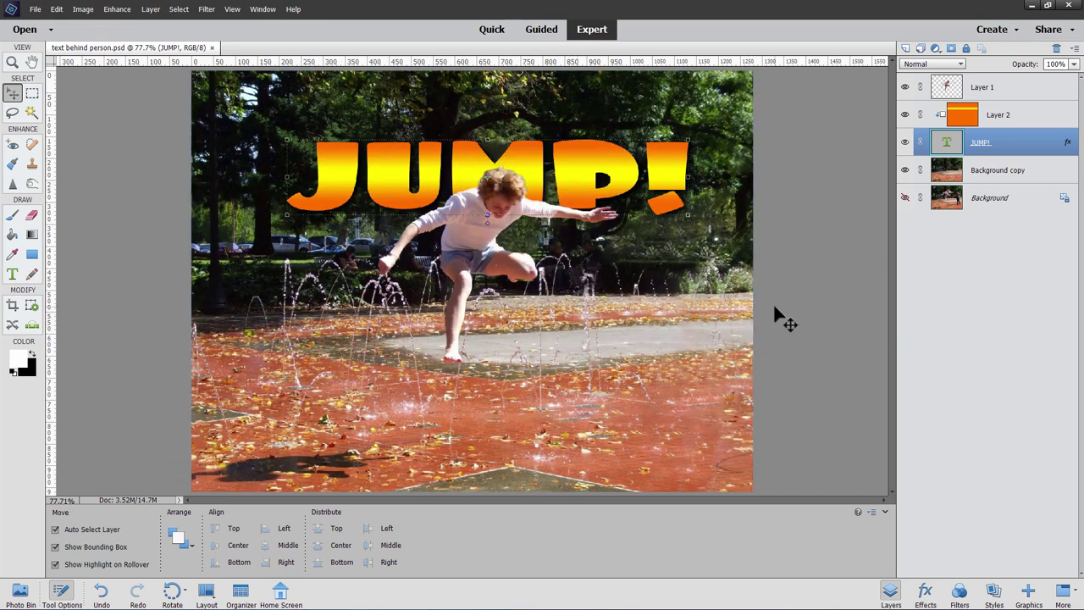
Open the print settings for the image, enable Crop to Fit and choose the 8" x 10" print size.
{"action": "left_click", "coordinate": [34, 10]}
{"action": "left_click", "coordinate": [60, 235]}
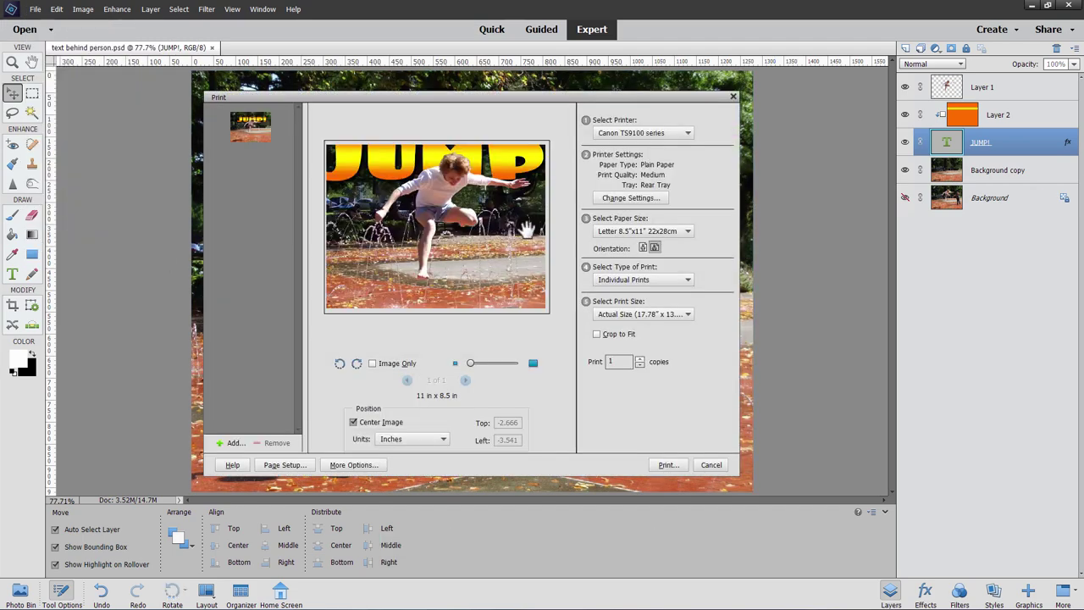
{"action": "left_click", "coordinate": [596, 336]}
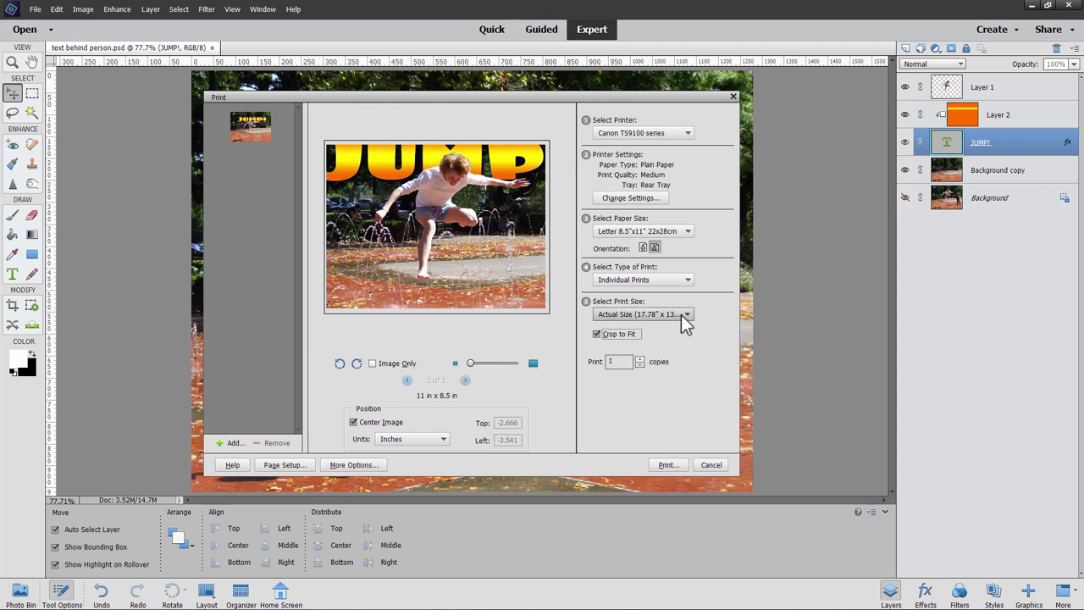
{"action": "left_click", "coordinate": [681, 314]}
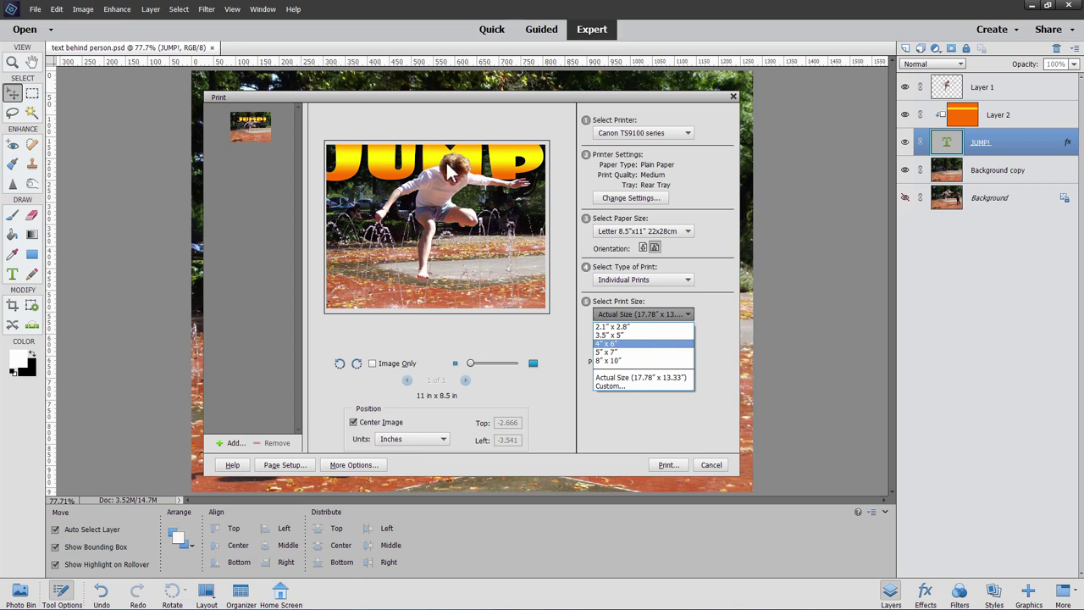
{"action": "left_click", "coordinate": [653, 320]}
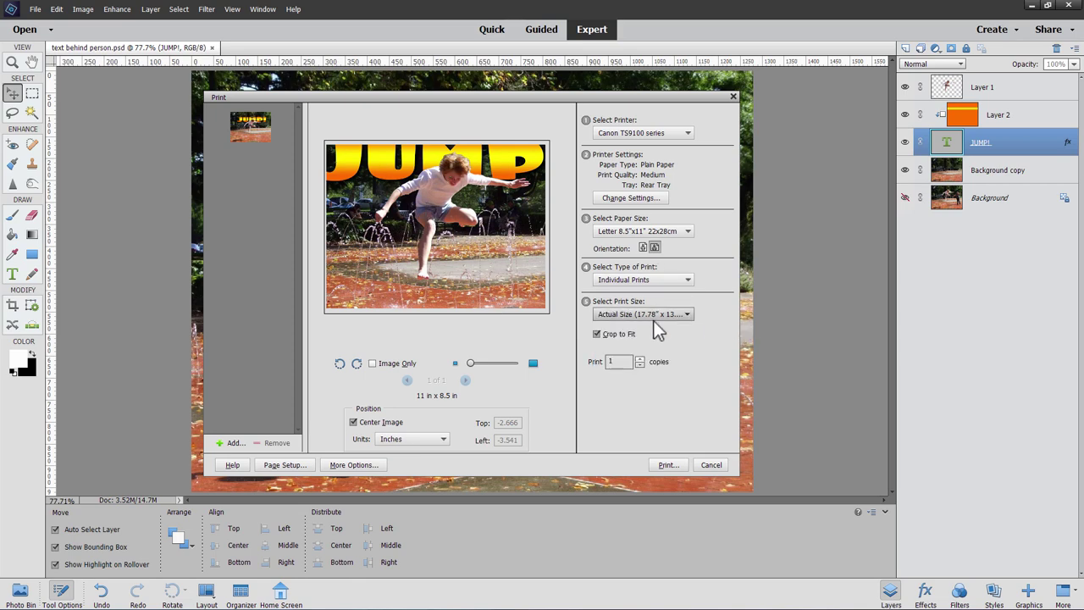
{"action": "left_click", "coordinate": [664, 318]}
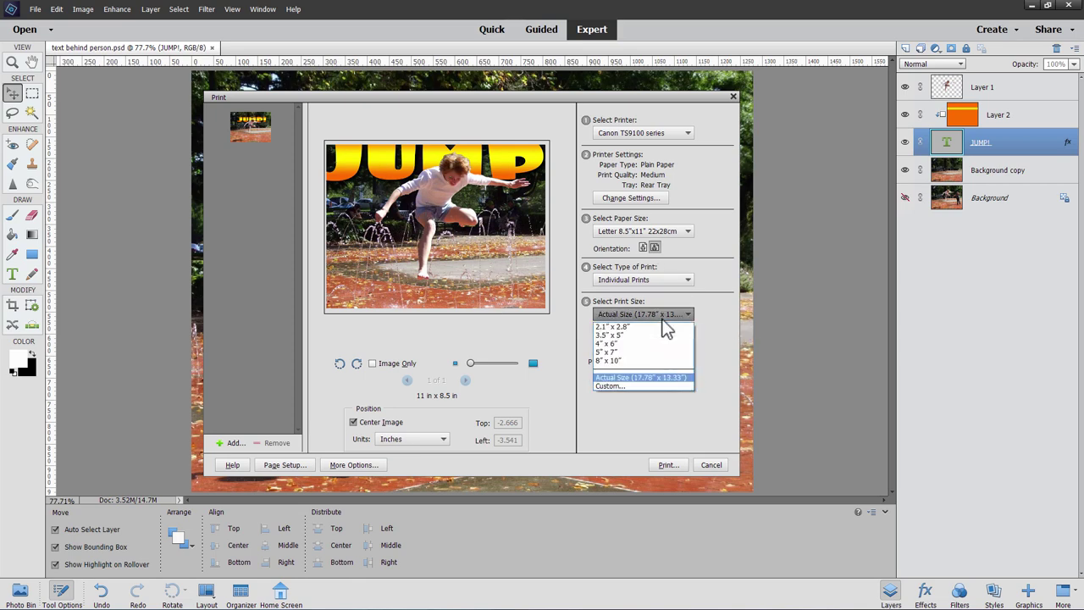
{"action": "left_click", "coordinate": [627, 359]}
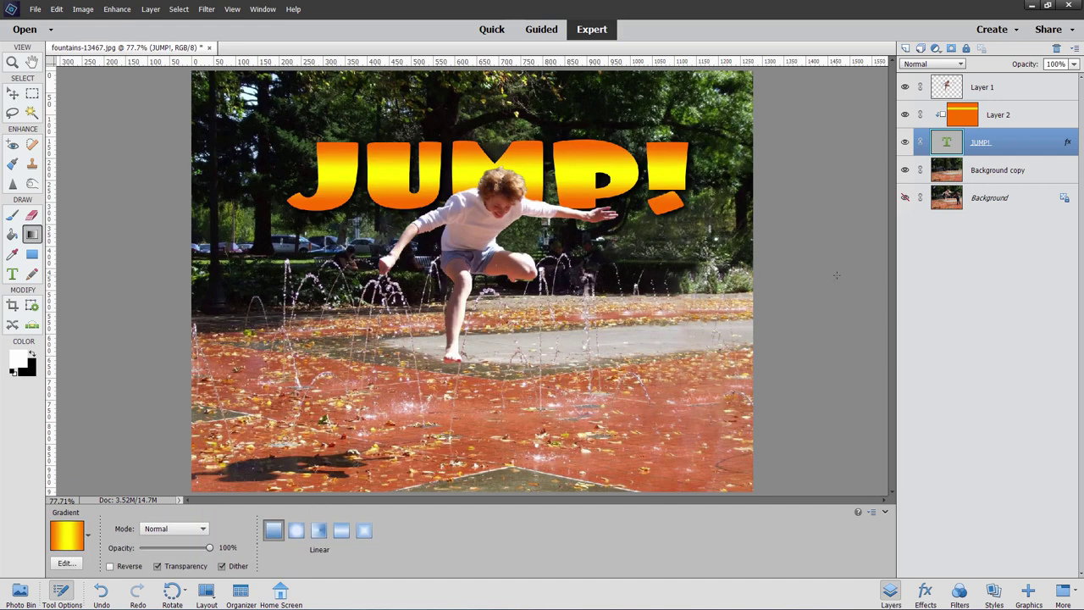
Switch from the Gradient tool to the Move tool.
{"action": "key", "text": "v"}
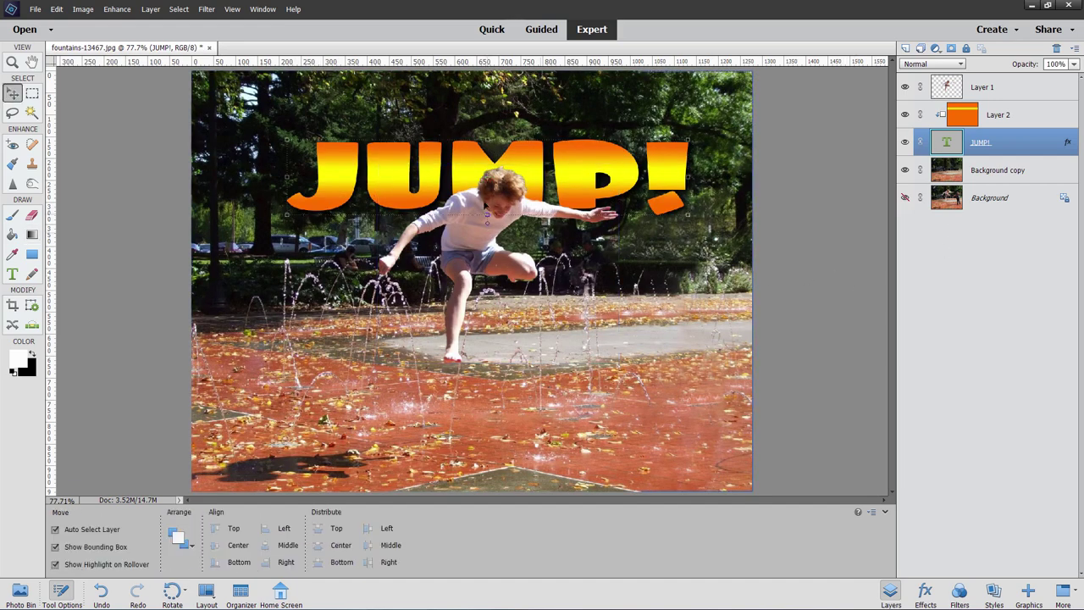